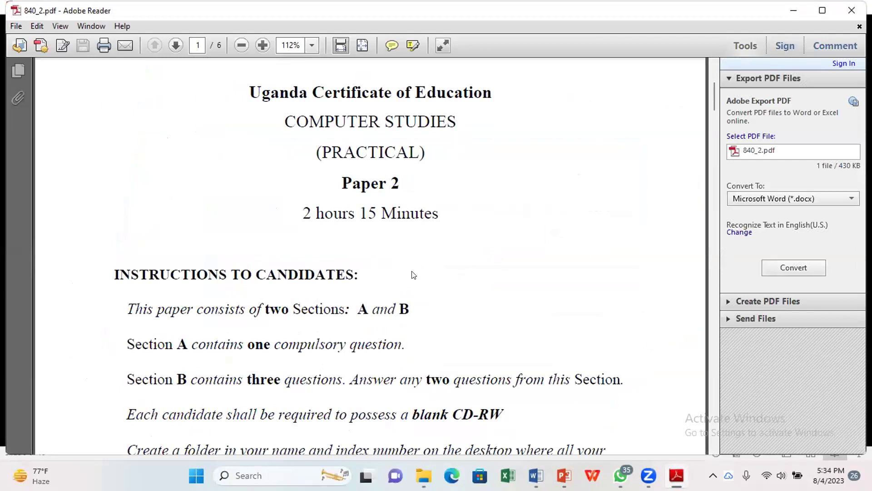
Step: Scroll through all six pages of the 840_2.pdf exam paper, then back toward the top
scroll(409, 268, "down", 1)
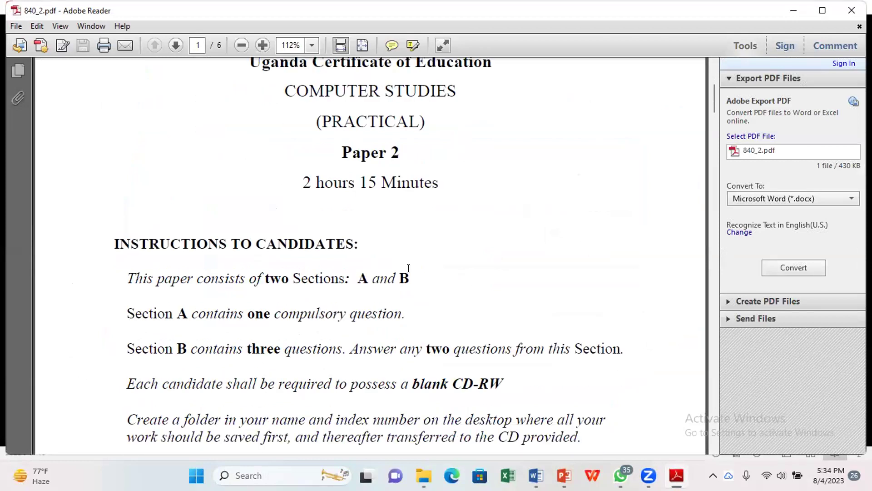
scroll(408, 268, "down", 15)
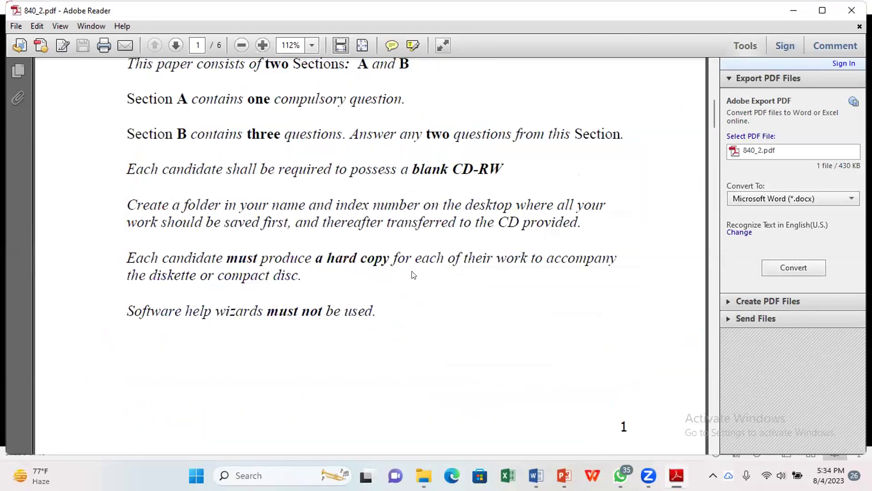
scroll(411, 274, "down", 4)
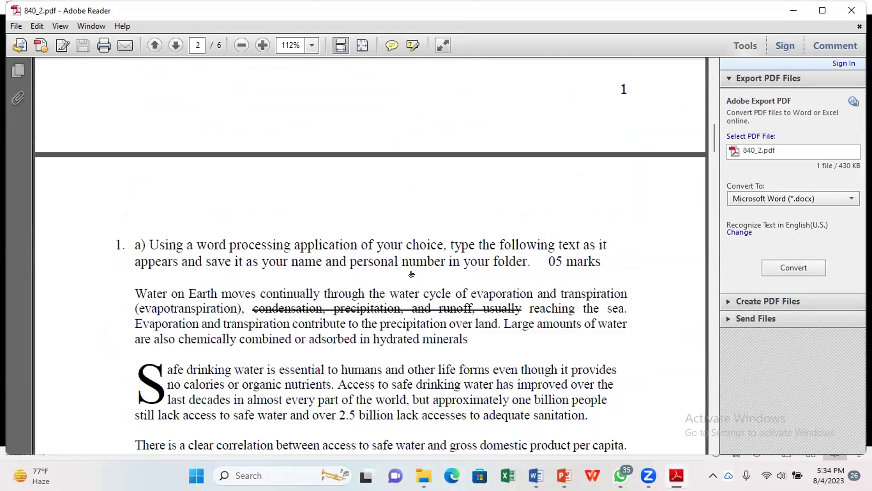
scroll(409, 268, "down", 3)
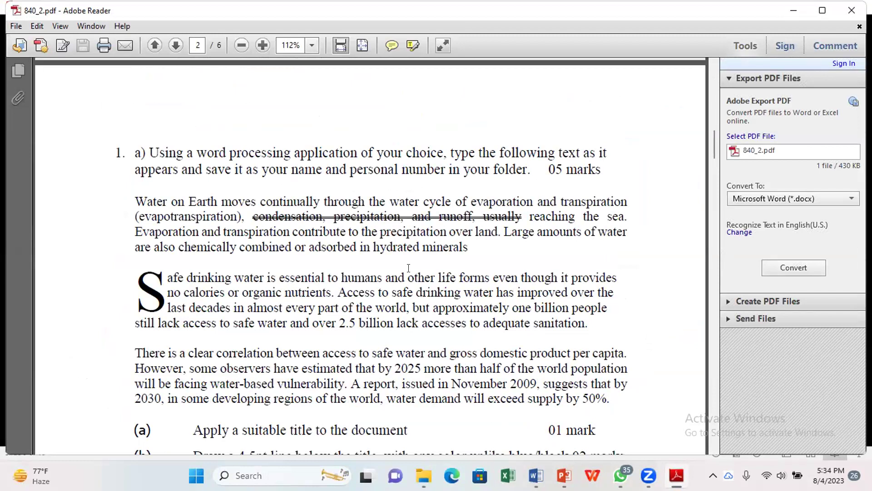
scroll(409, 268, "up", 1)
scroll(411, 274, "down", 2)
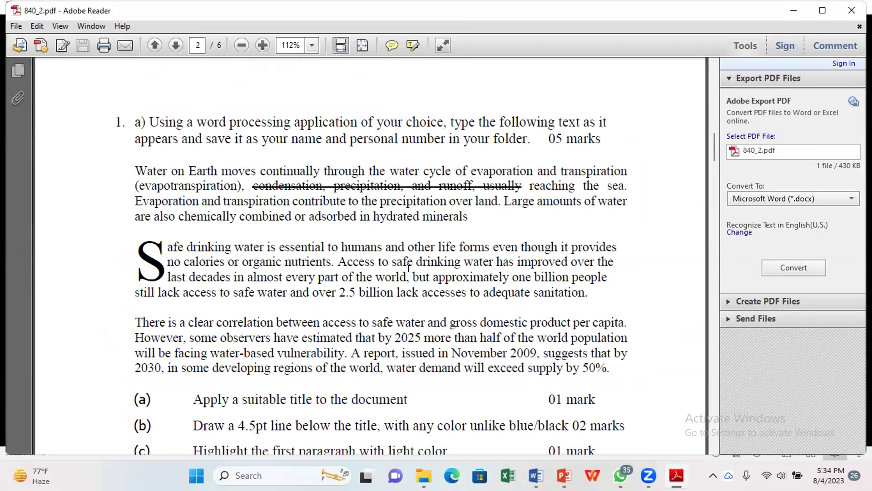
scroll(408, 268, "down", 3)
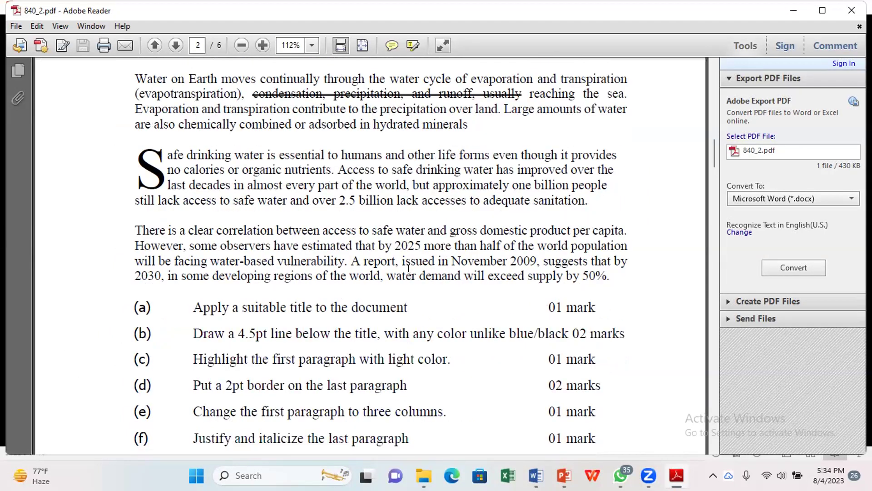
scroll(408, 268, "down", 4)
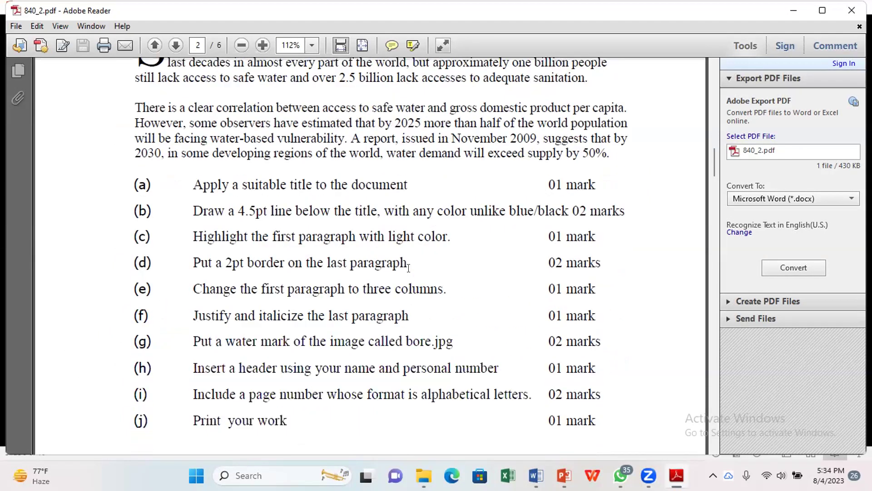
scroll(408, 268, "down", 15)
scroll(409, 270, "down", 10)
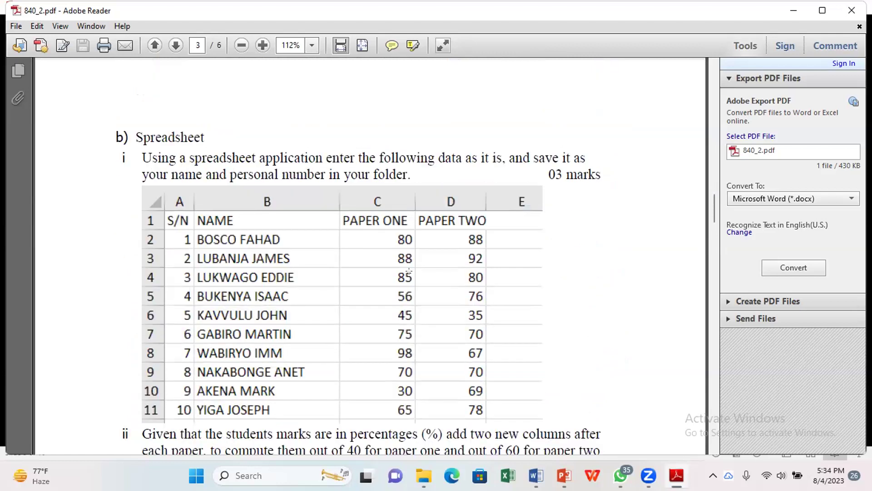
scroll(411, 273, "down", 13)
scroll(414, 274, "down", 10)
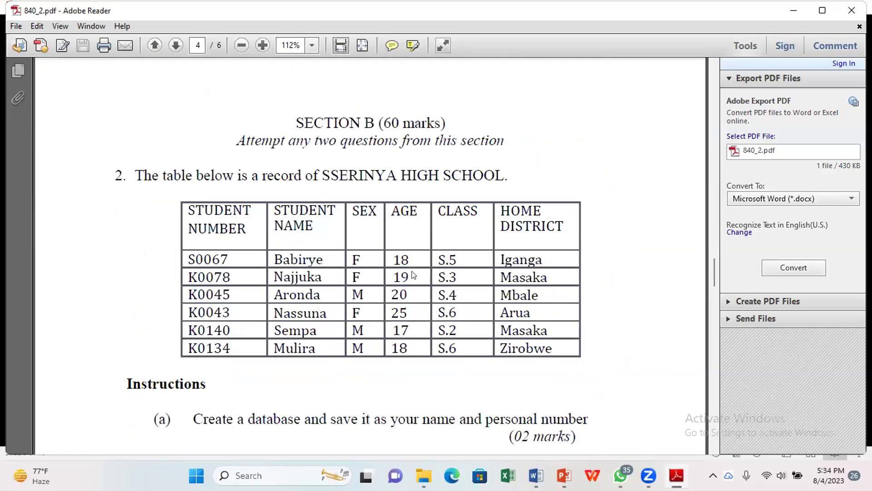
scroll(414, 275, "down", 7)
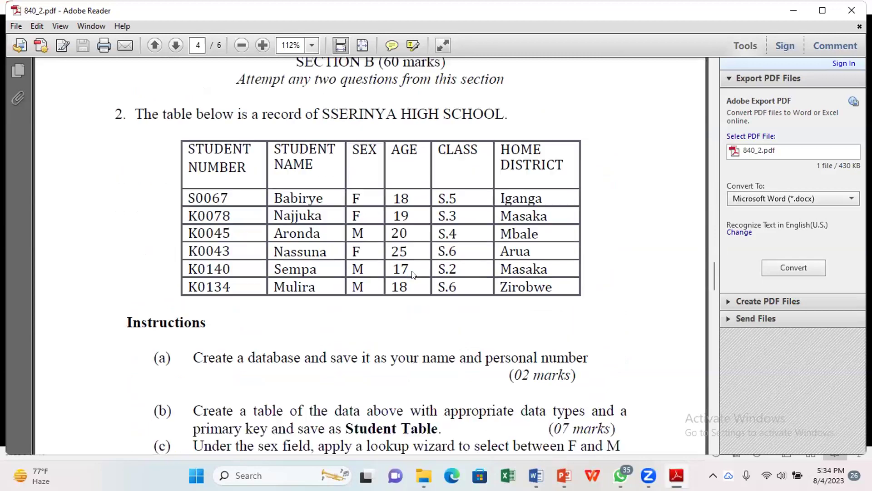
scroll(413, 275, "down", 18)
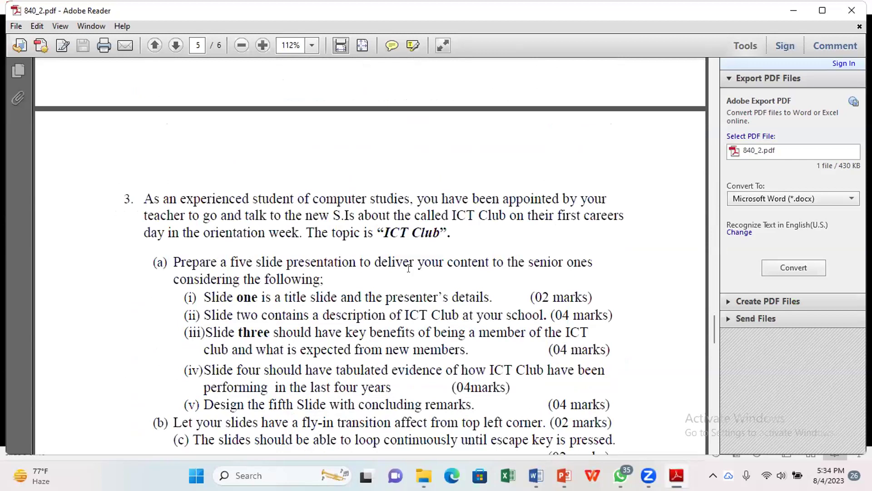
scroll(408, 268, "down", 7)
scroll(408, 268, "down", 8)
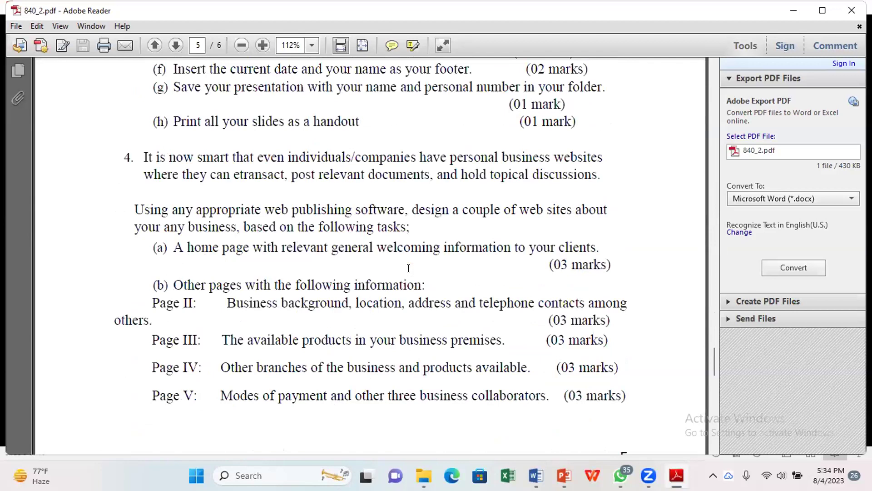
scroll(409, 268, "up", 15)
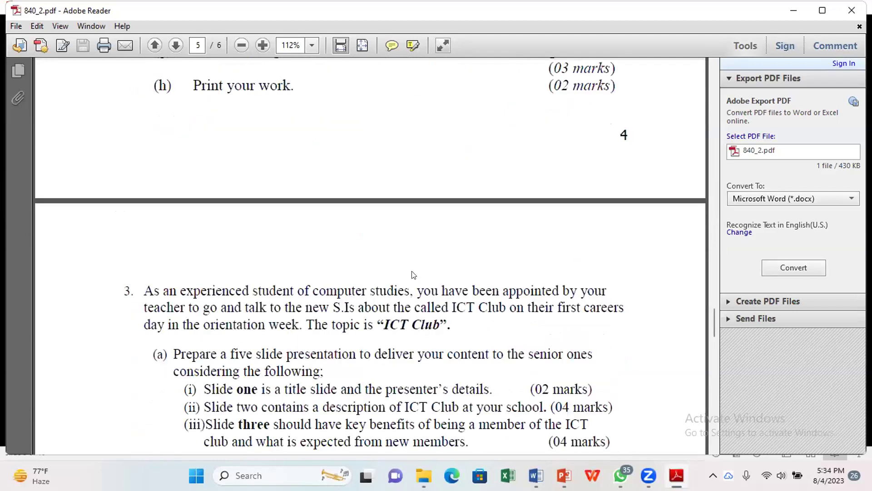
scroll(409, 268, "up", 20)
scroll(413, 275, "up", 7)
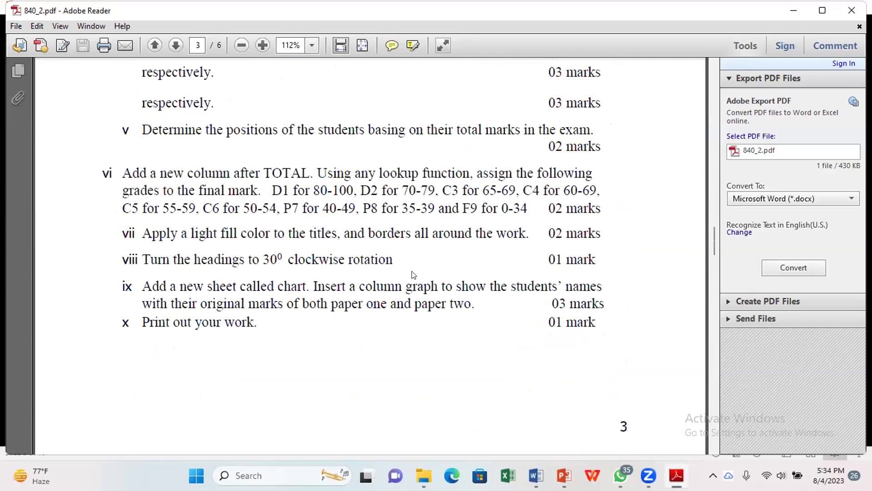
scroll(412, 274, "up", 1)
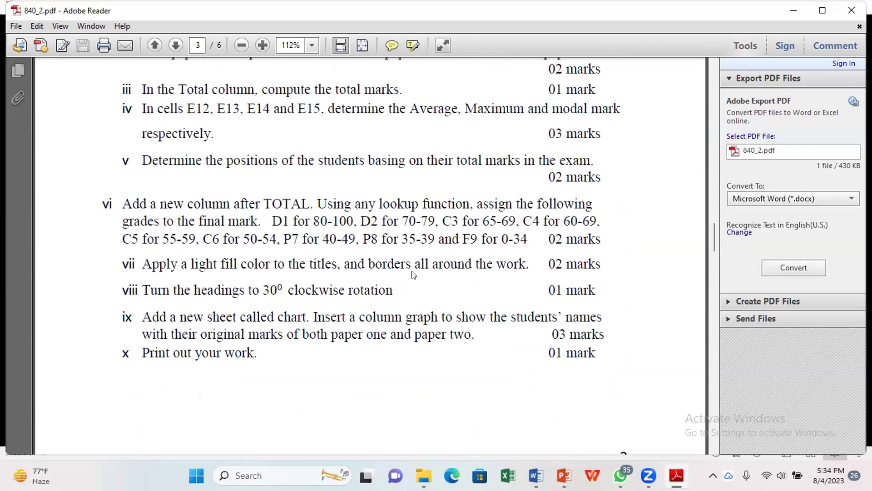
scroll(413, 275, "up", 3)
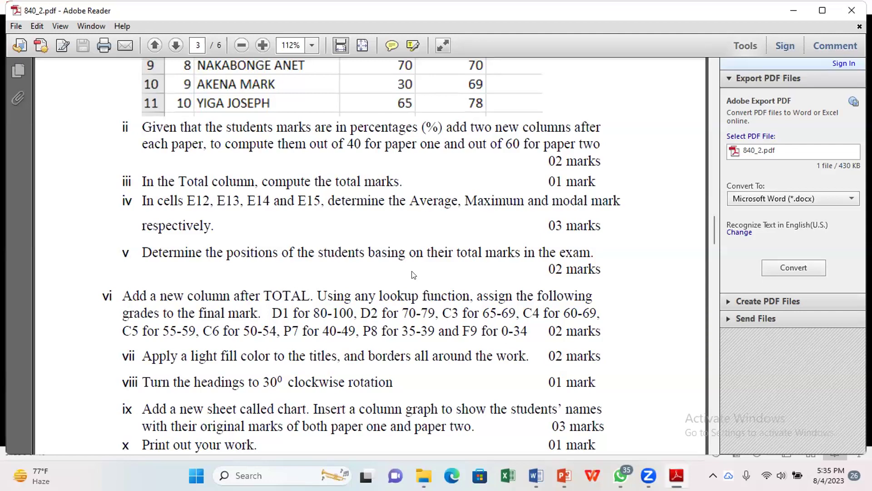
scroll(413, 275, "up", 10)
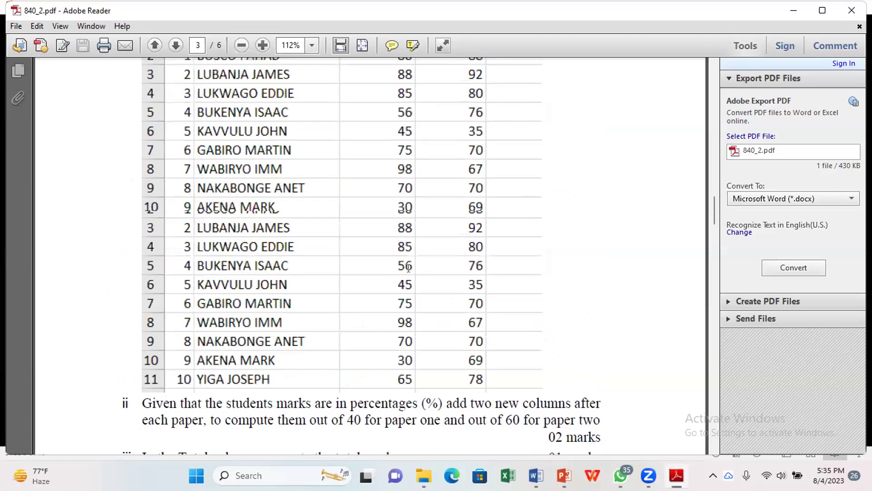
scroll(414, 274, "up", 10)
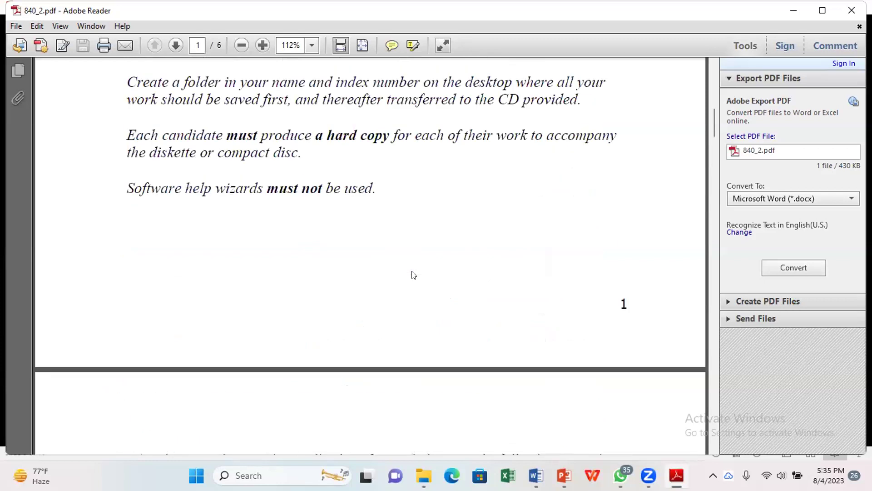
scroll(414, 274, "down", 8)
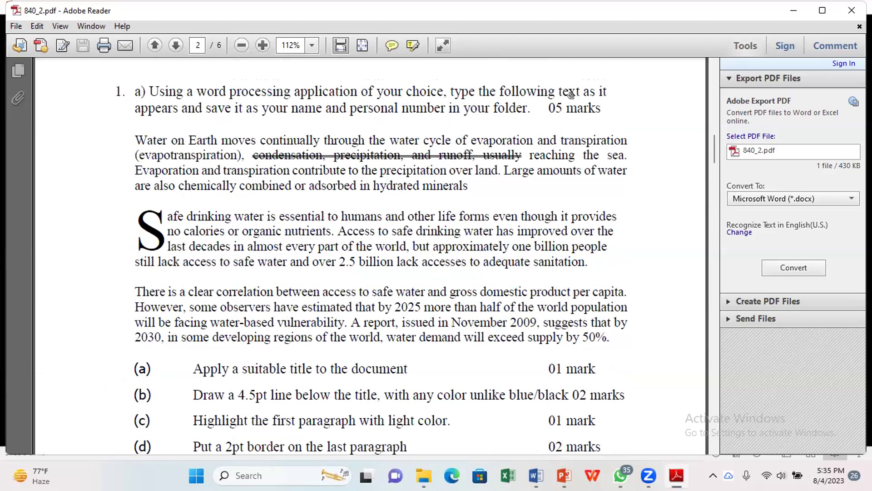
Step: Select the instruction wording and the drop-cap S of the second paragraph in the exam PDF
left_click_drag(581, 93, 174, 111)
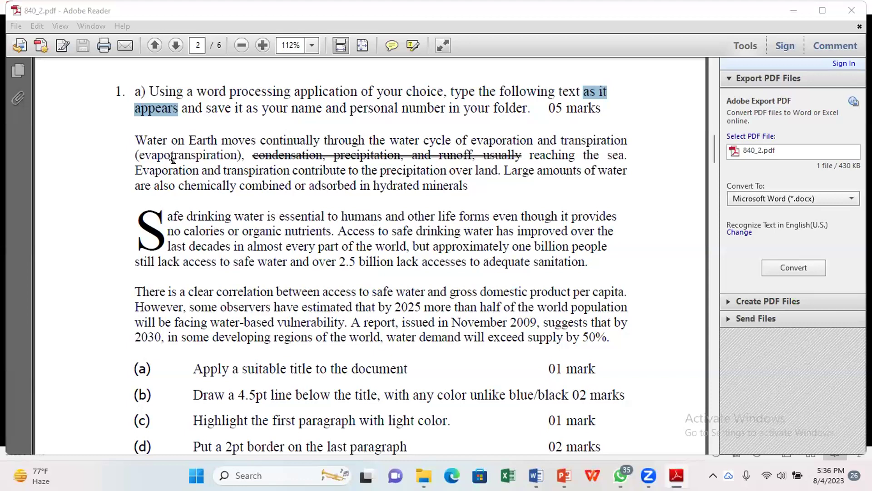
left_click(184, 142)
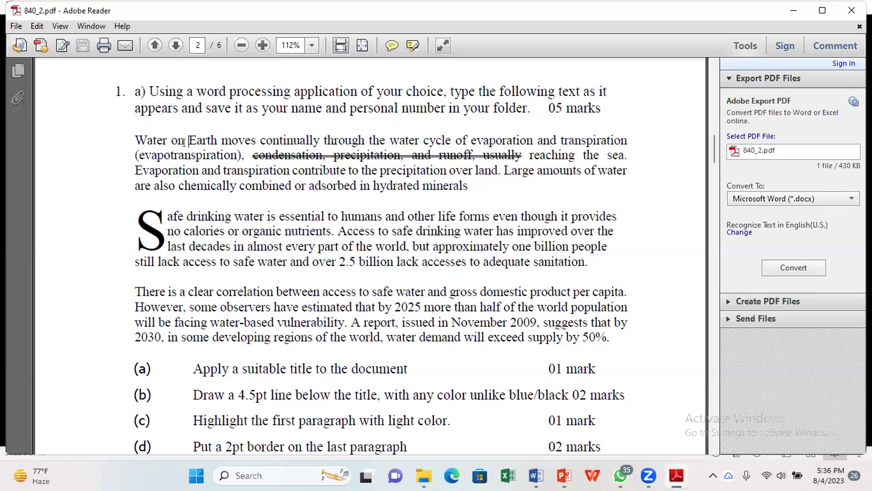
left_click_drag(135, 212, 134, 212)
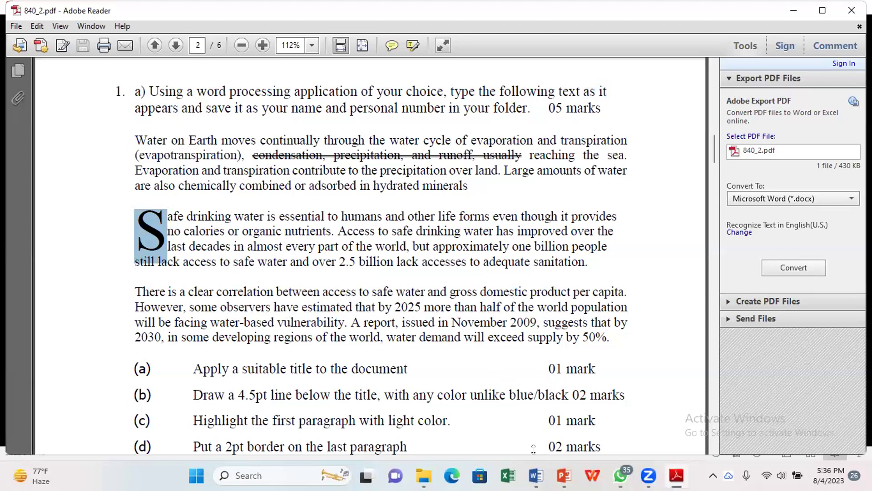
Step: Bring the student's Word answer document forward and select the passage's first letter W
mouse_move(537, 476)
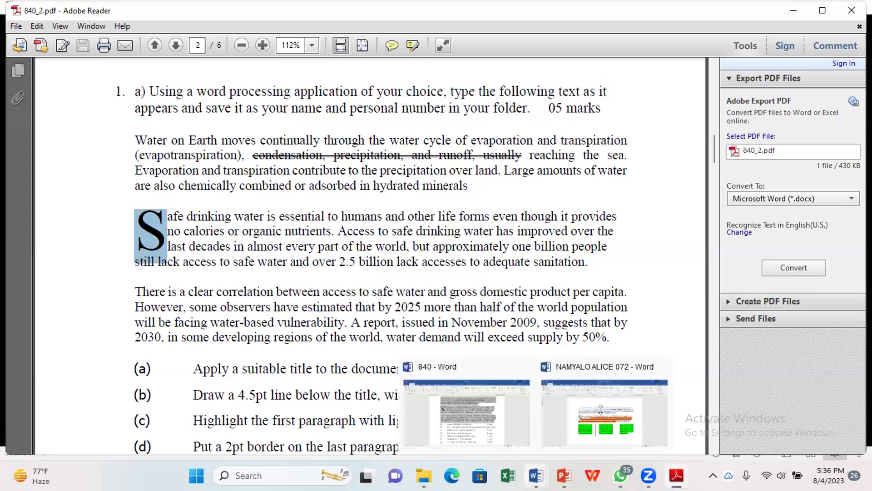
left_click(604, 413)
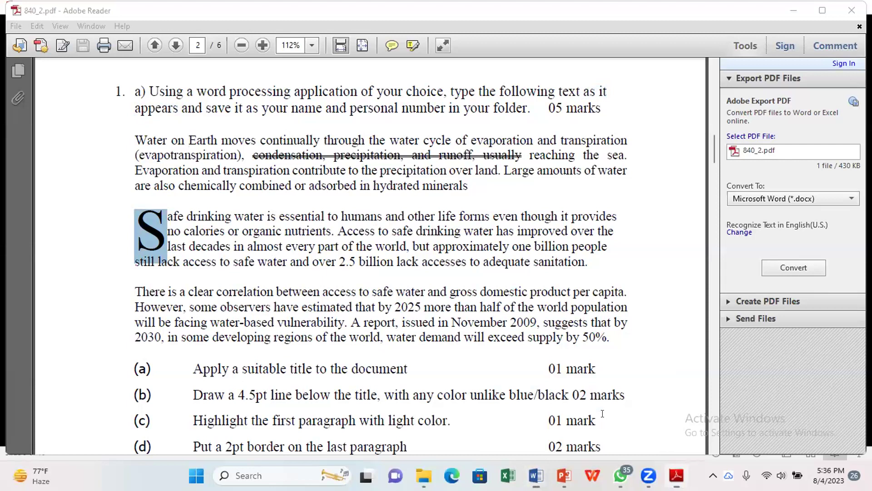
left_click_drag(261, 189, 253, 189)
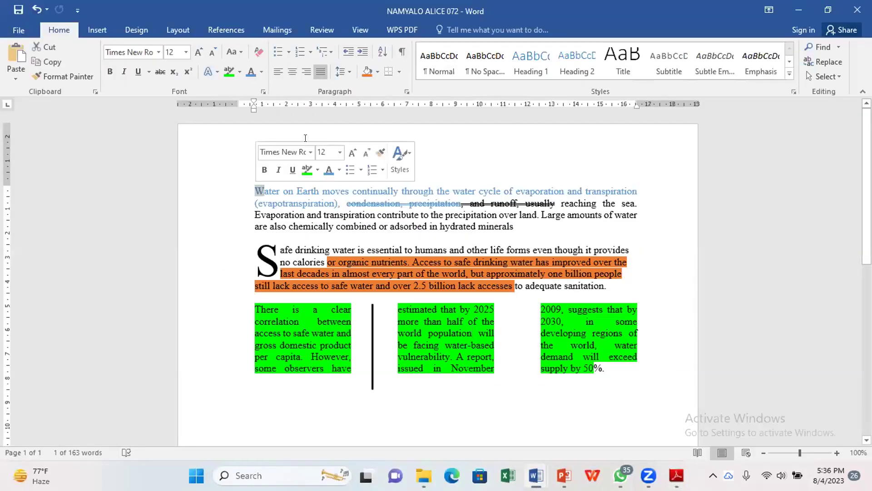
Step: Bring the opening W down to 22 pt with the font-size buttons and undo, then restore down Word
left_click(353, 150)
left_click(353, 150)
left_click(353, 151)
left_click(353, 150)
left_click(353, 151)
left_click(353, 150)
left_click(353, 150)
left_click(353, 151)
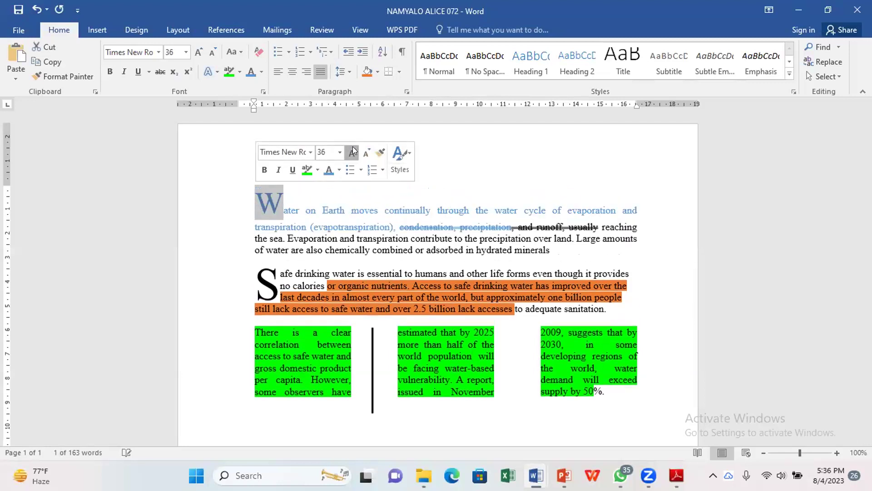
left_click(353, 150)
left_click(353, 150)
left_click(353, 150)
left_click(353, 150)
left_click(353, 151)
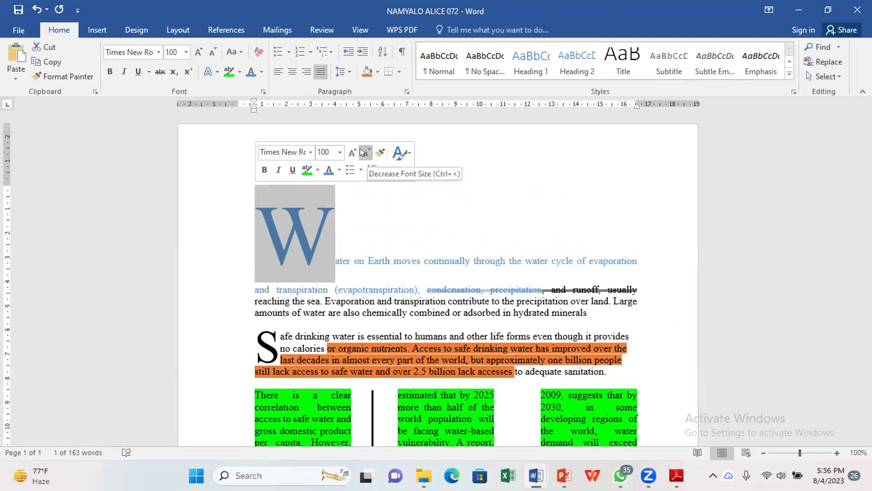
left_click(360, 148)
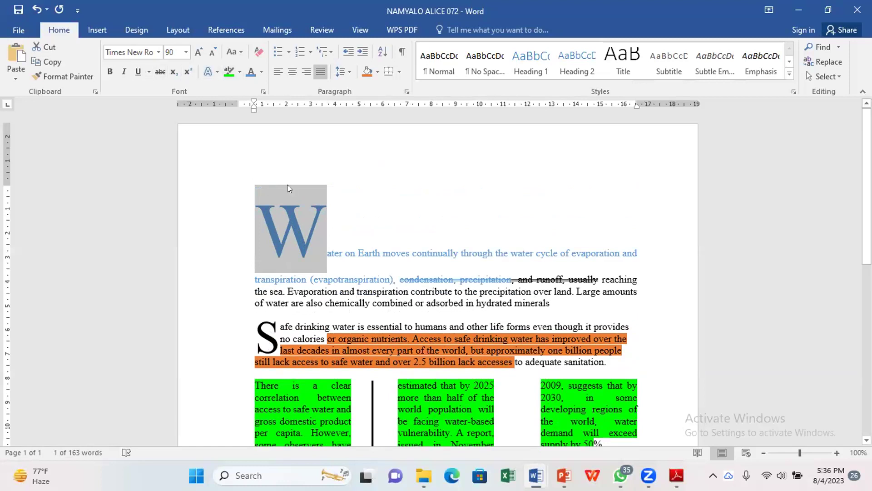
key("ctrl+z")
key("ctrl+z")
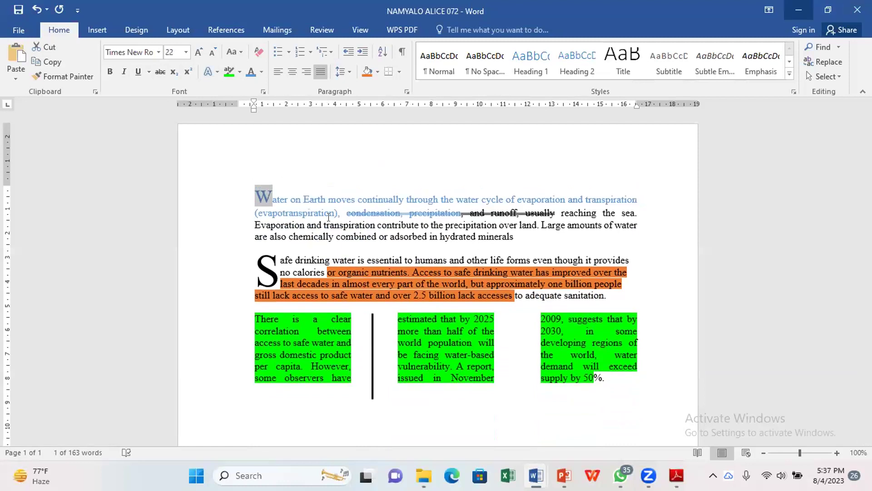
key("super+Down")
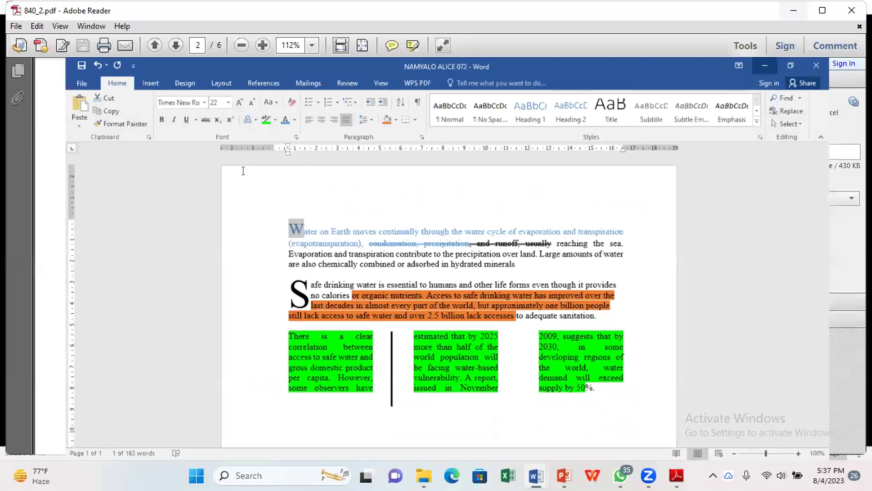
Step: Show question 1's formatting tasks (a)–(f) on page 2 of 840_2.pdf, then return to the water-passage document
key("super+Down")
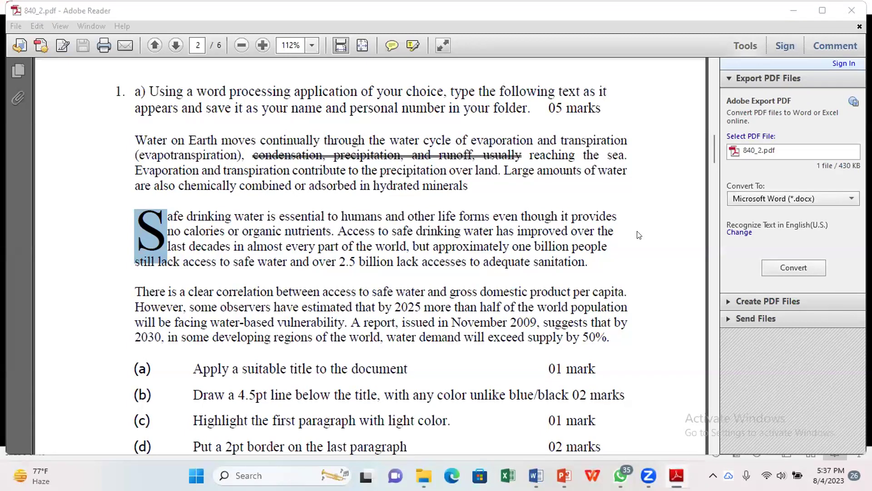
scroll(639, 235, "down", 1)
scroll(639, 234, "down", 1)
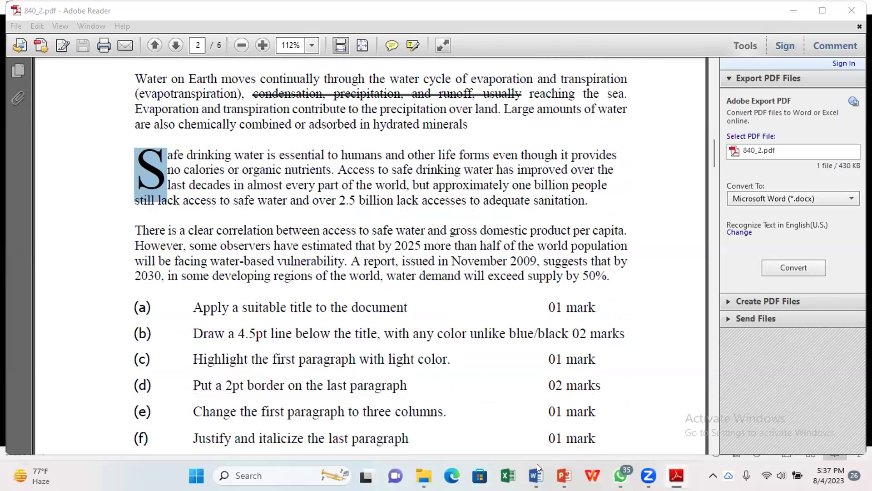
mouse_move(537, 464)
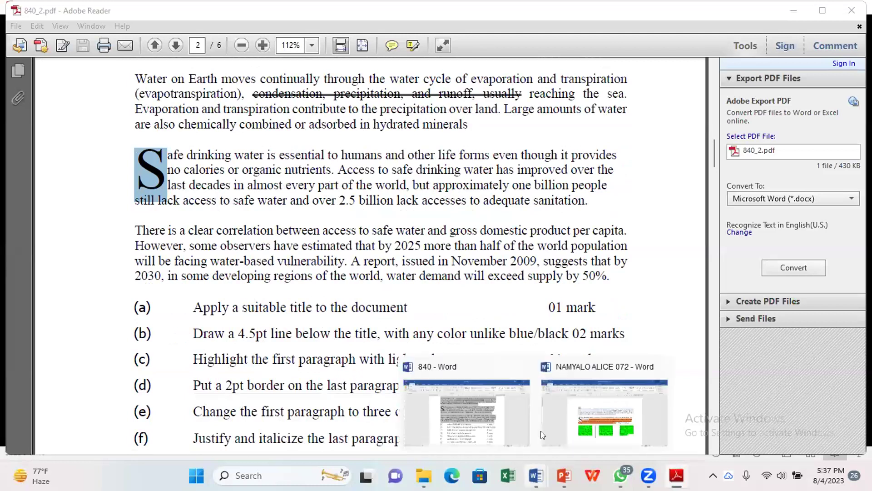
left_click(588, 409)
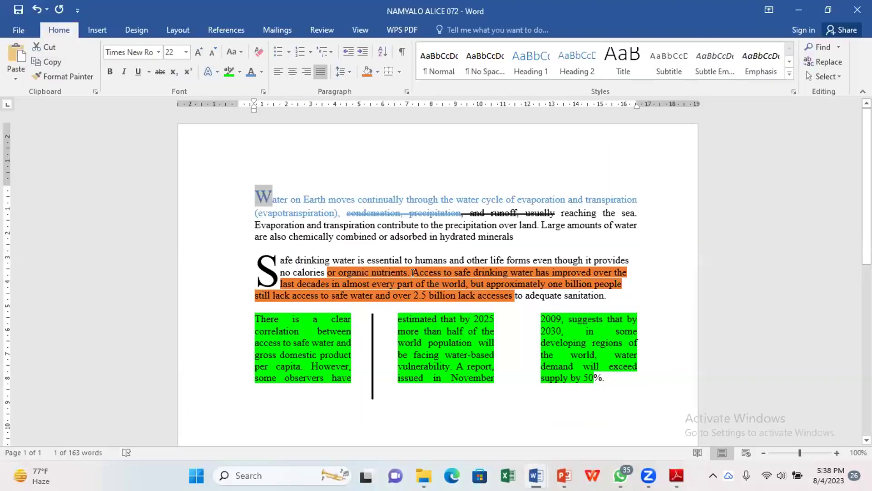
Step: Reduce the initial W to 11 pt and recheck the exercise PDF
key("ctrl+z")
key("ctrl+z")
key("ctrl+z")
key("ctrl+z")
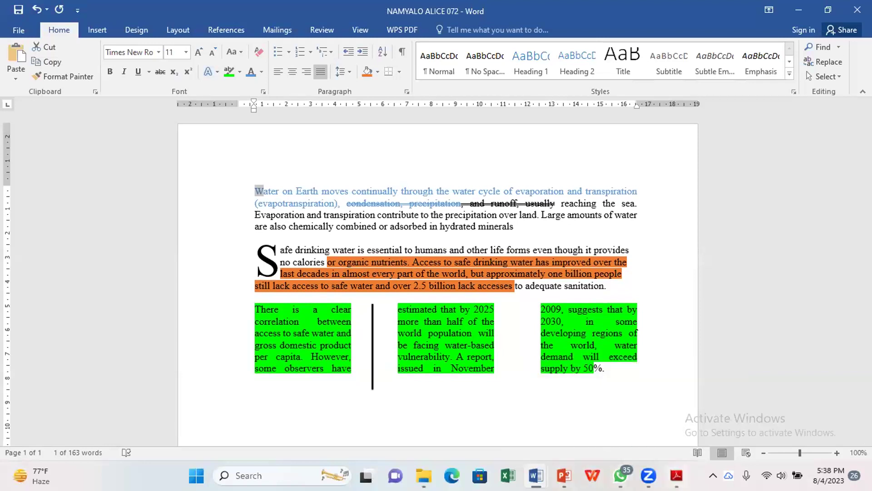
key("alt+Tab")
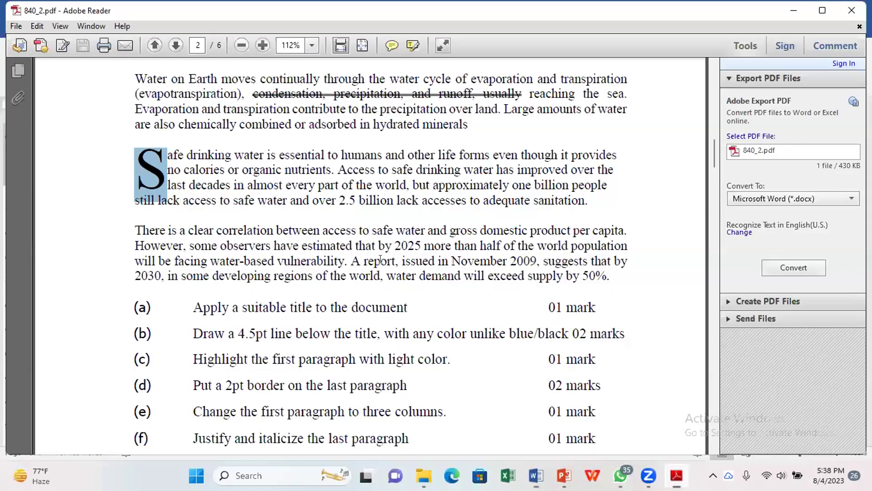
scroll(380, 259, "up", 4)
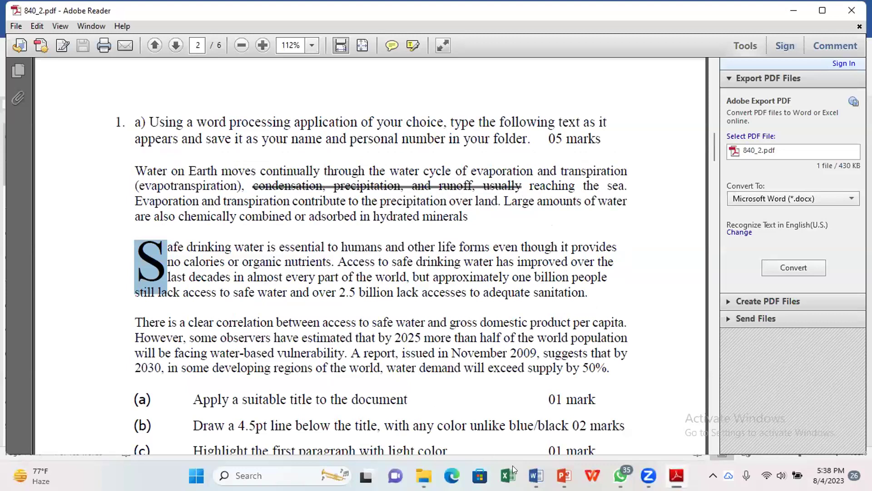
Step: Return to the water-passage document and start a new blank document
left_click(536, 475)
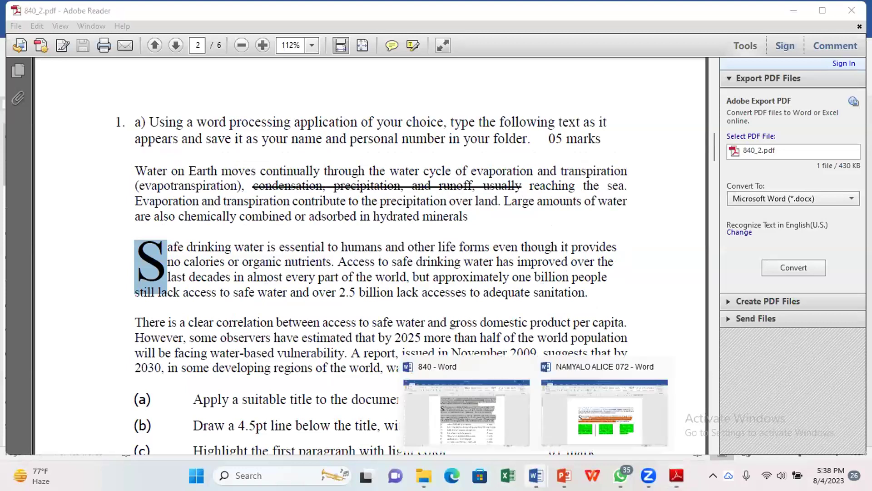
left_click(596, 432)
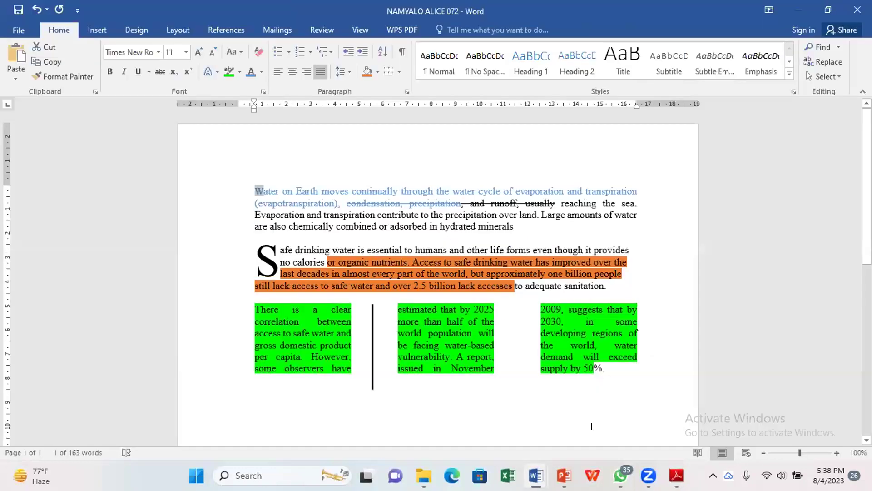
key("ctrl+n")
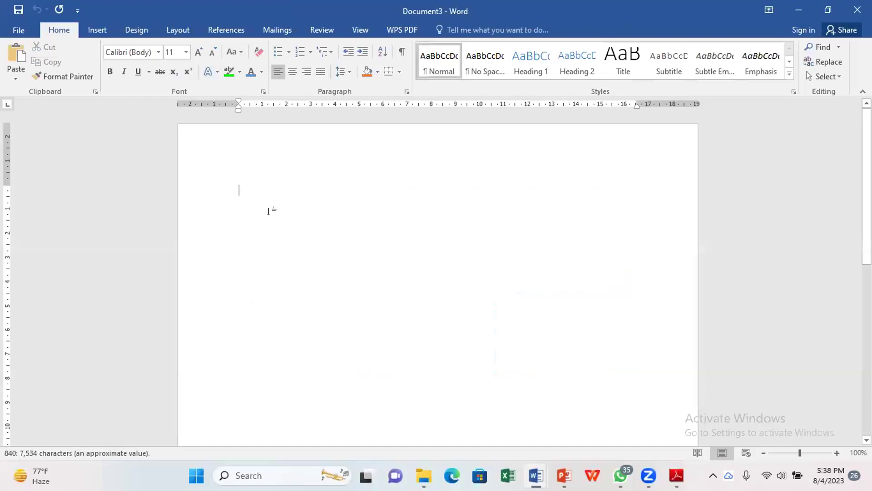
Step: Type 'water' in the new document with the title 'water in our community' on the line above
type("water")
left_click(234, 184)
key("Return")
type("wat")
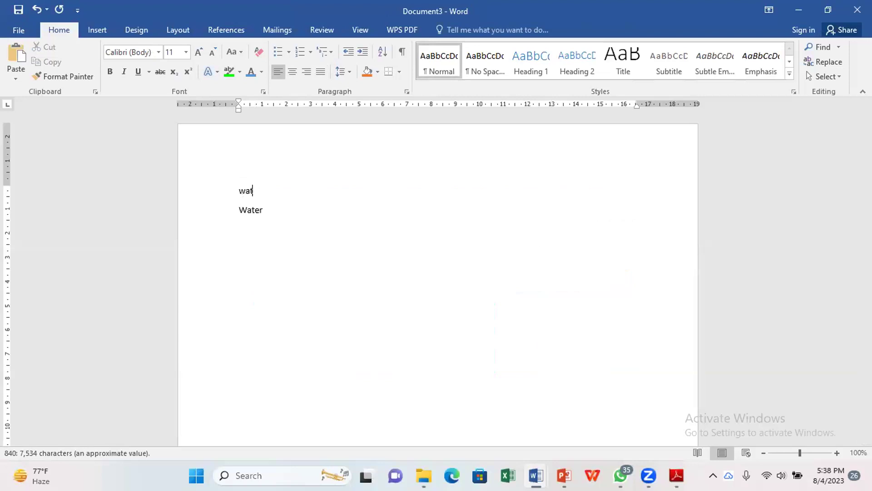
type("er in our community")
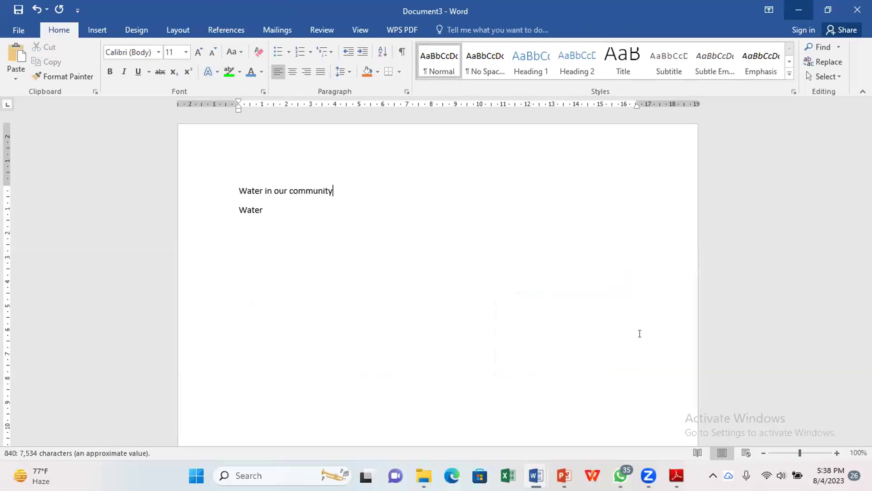
key("alt+Tab")
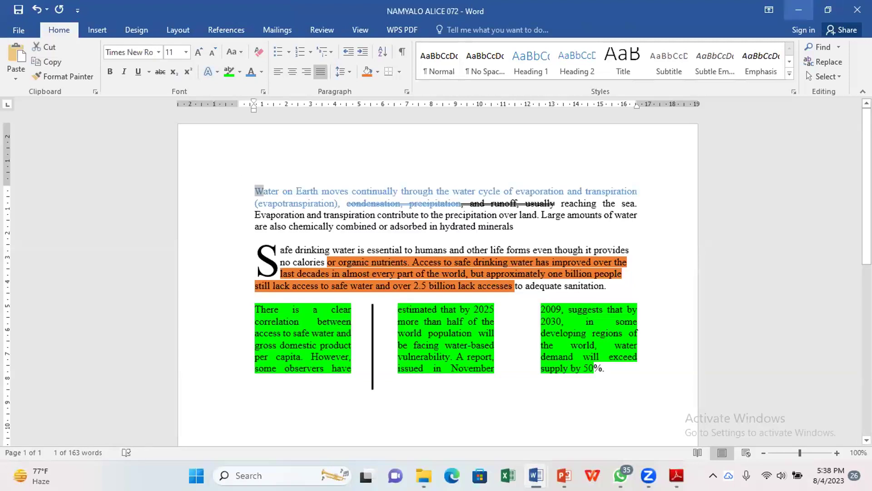
key("alt+Tab")
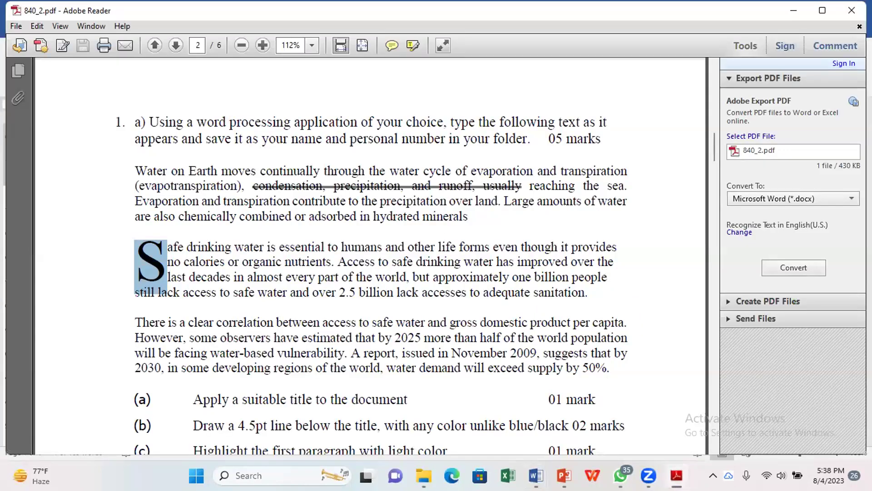
Step: Scroll the PDF to tasks (c) and (d), then switch back to Document3
key("alt+Tab")
key("alt+Tab")
scroll(543, 427, "down", 1)
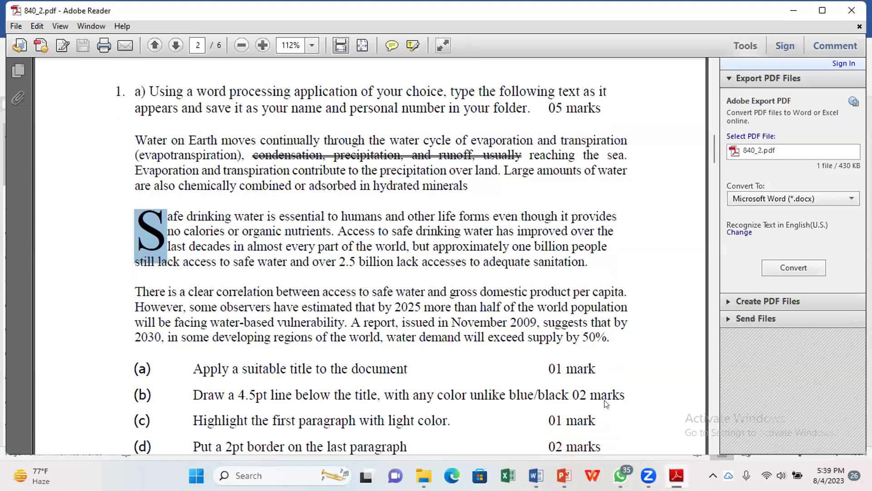
key("super+5")
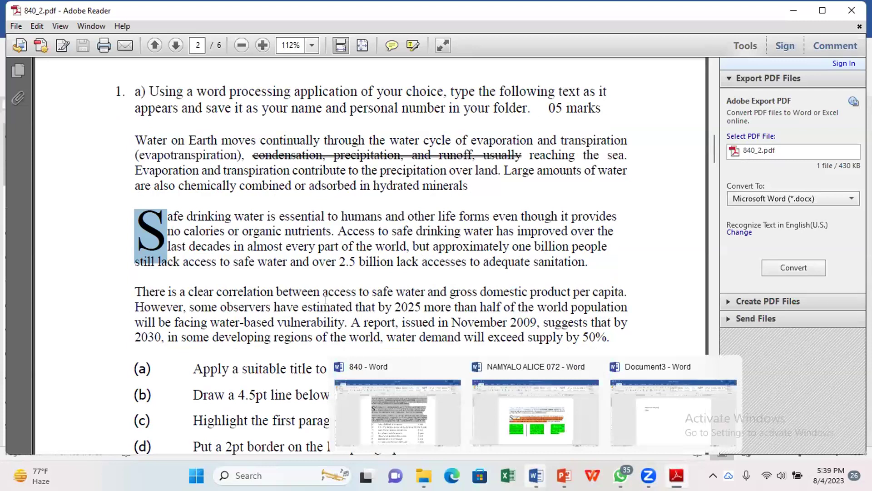
key("Escape")
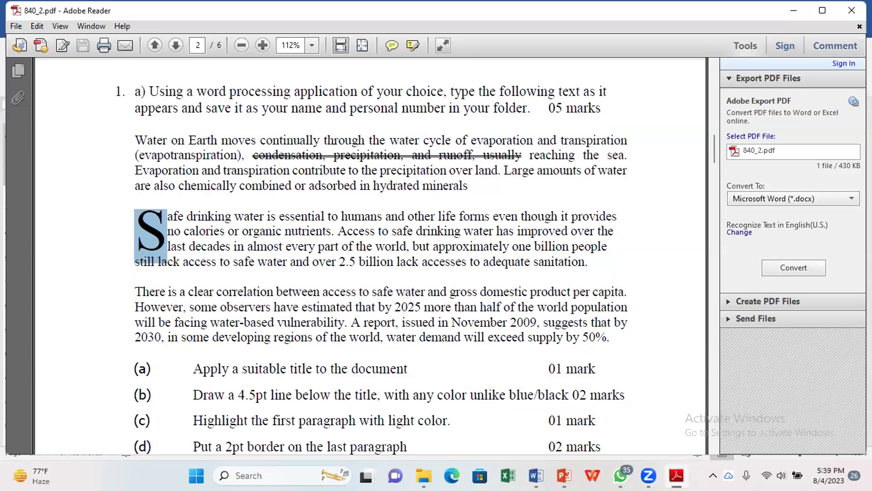
key("super+5")
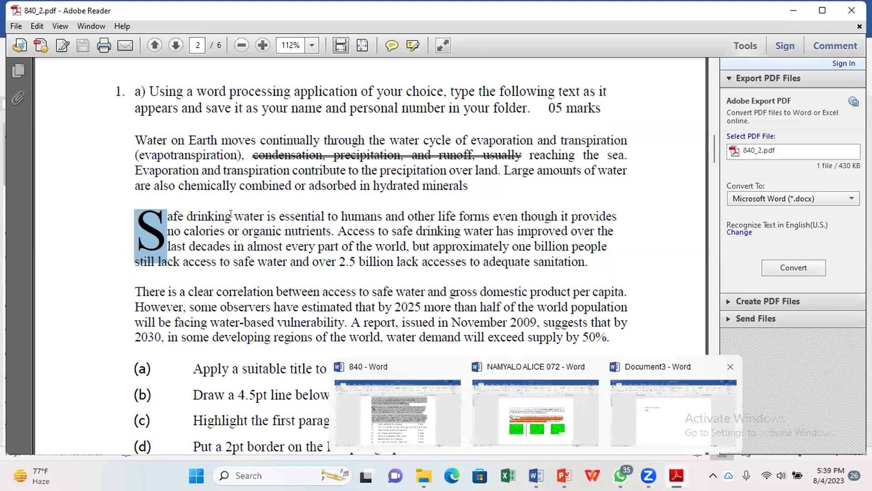
key("Return")
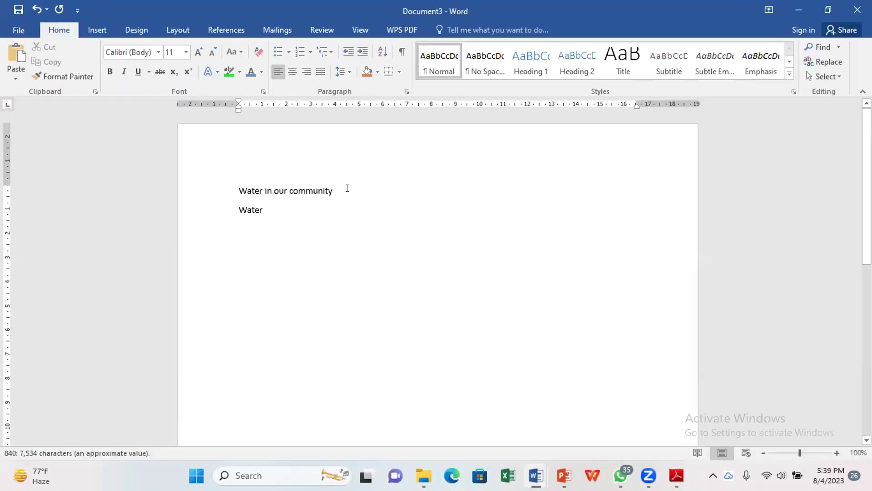
Step: Underline the title 'Water in our community'
triple_click(351, 191)
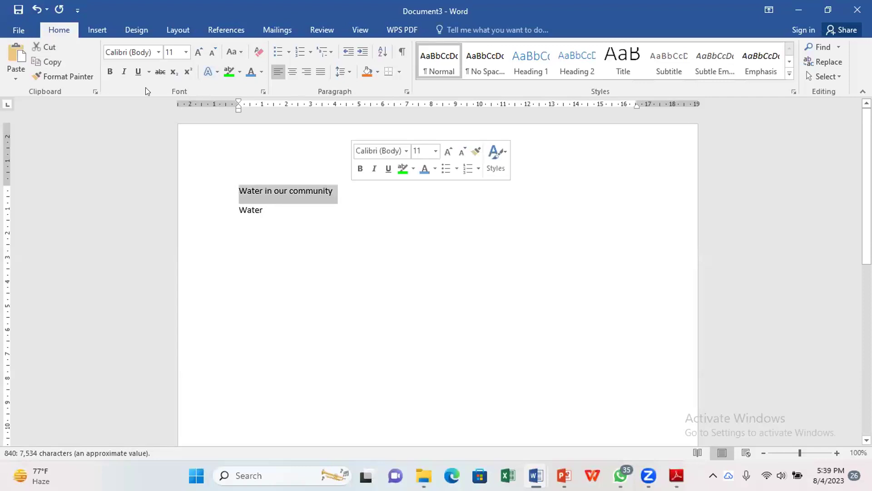
left_click(148, 71)
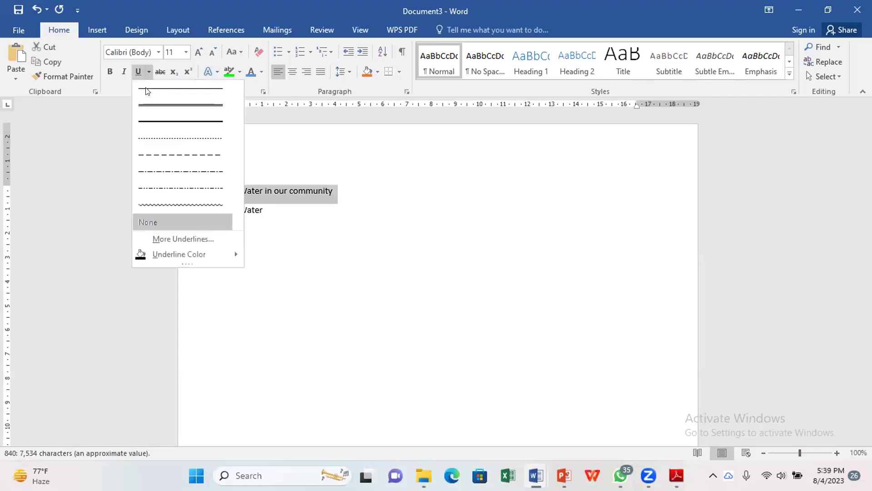
left_click(156, 122)
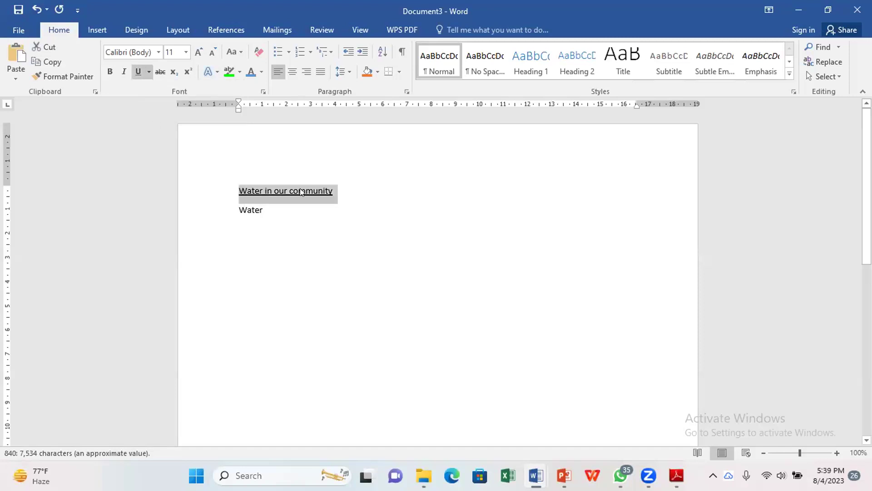
left_click(351, 191)
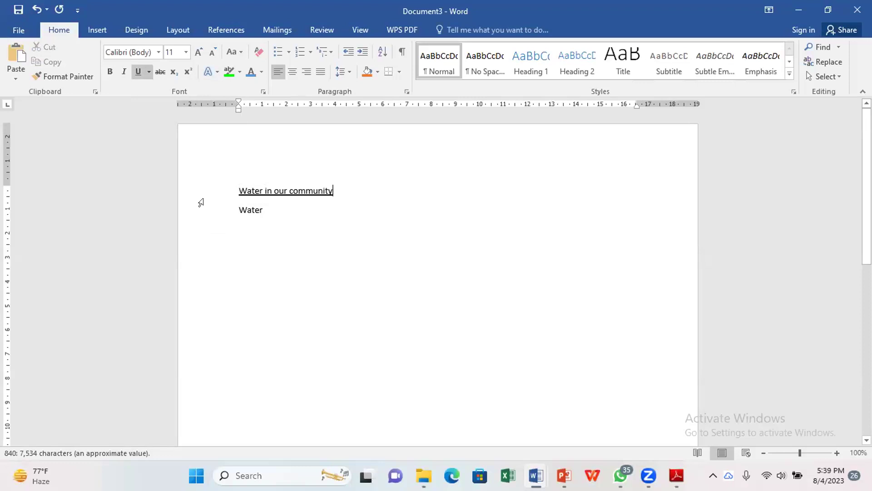
Step: Draw a straight horizontal line just below the title
left_click(95, 30)
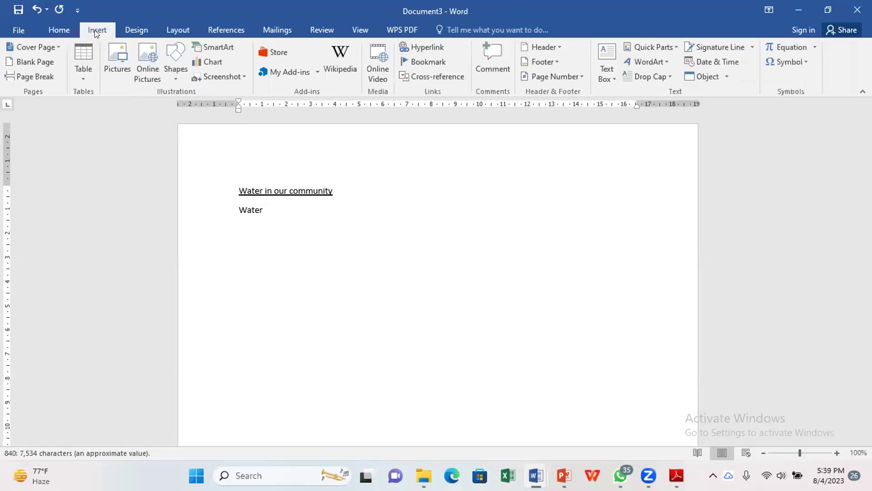
left_click(176, 75)
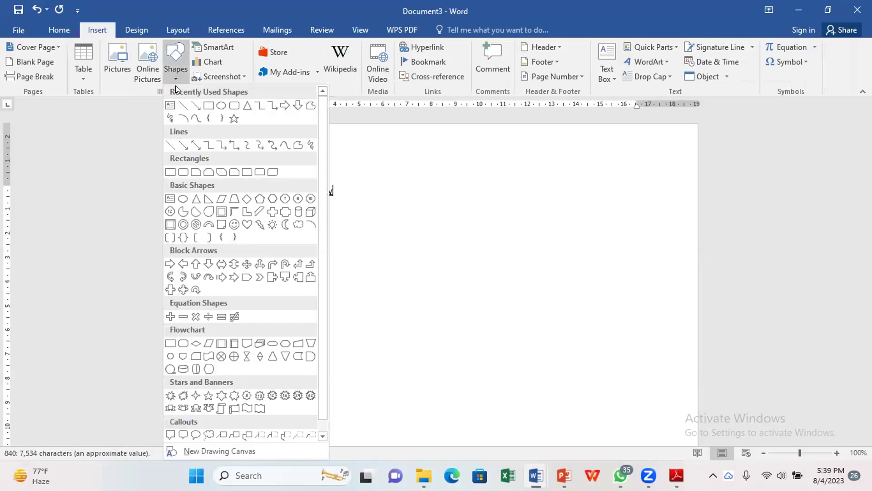
left_click(195, 145)
left_click_drag(222, 202, 499, 201)
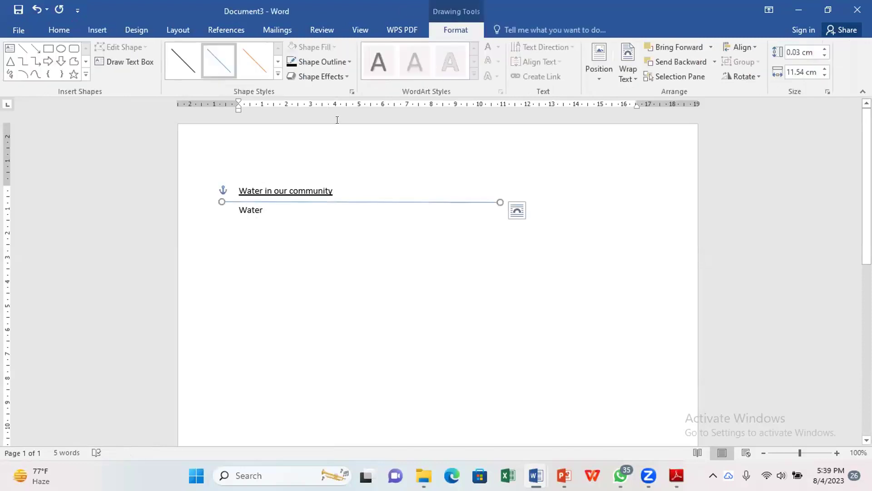
Step: Make the line under the title dark red and 4½ pt thick
left_click(324, 62)
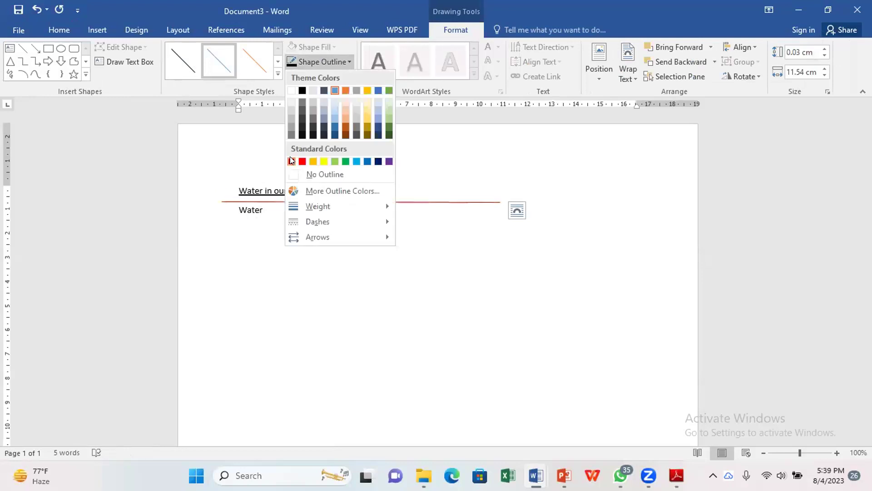
key("Return")
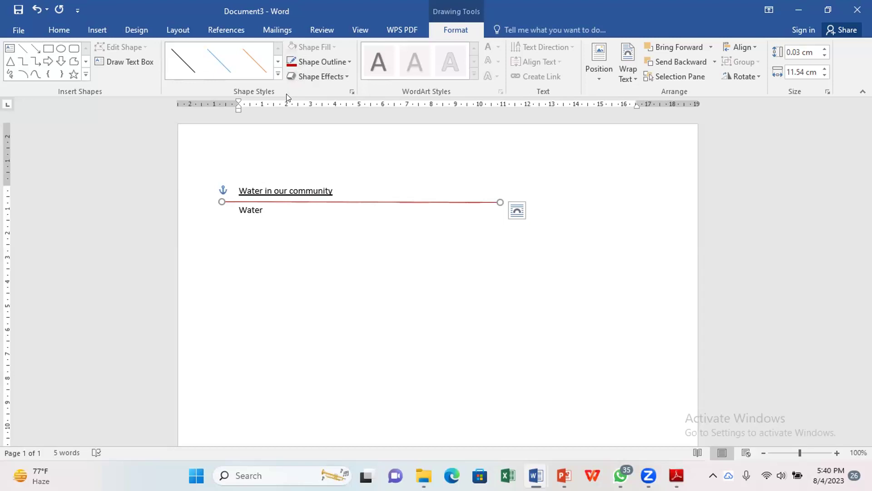
left_click(333, 62)
mouse_move(348, 205)
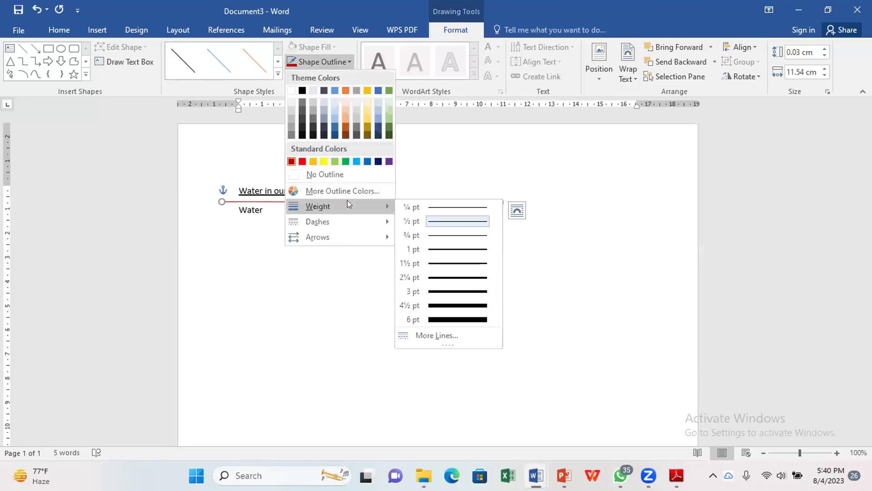
left_click(446, 304)
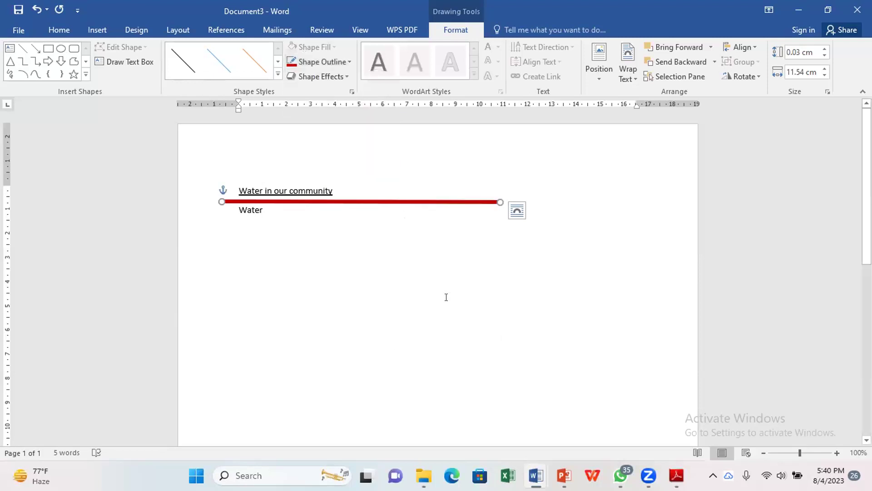
Step: Make the red line dashed with diamond arrowheads at both ends
left_click(336, 61)
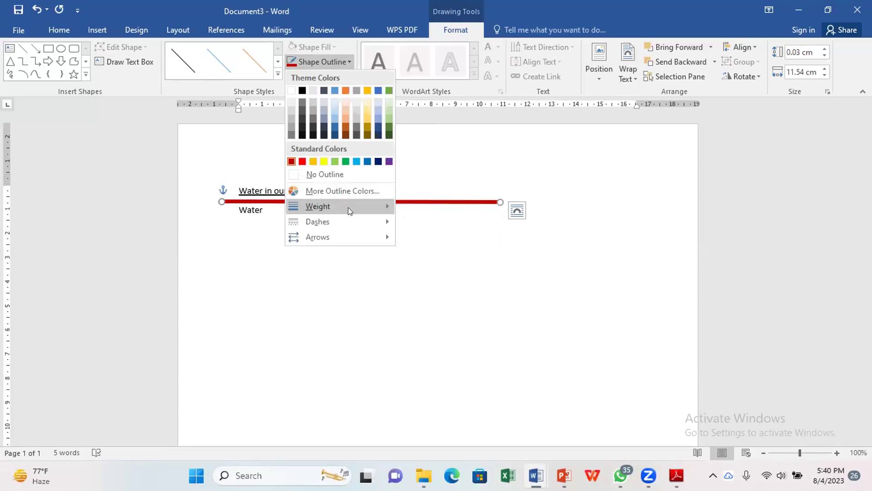
mouse_move(350, 220)
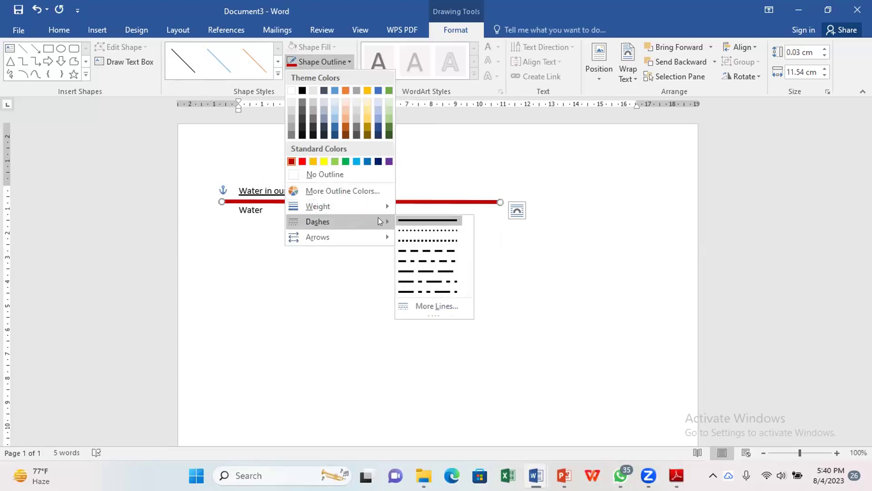
left_click(424, 251)
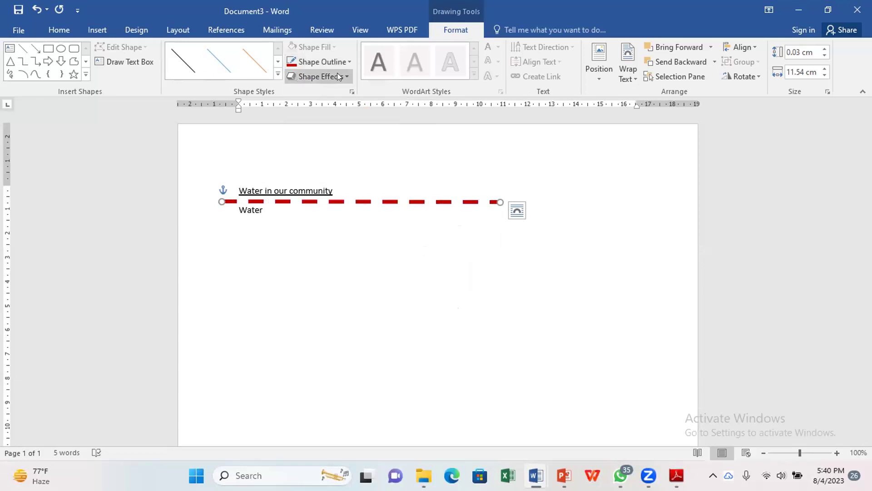
left_click(341, 60)
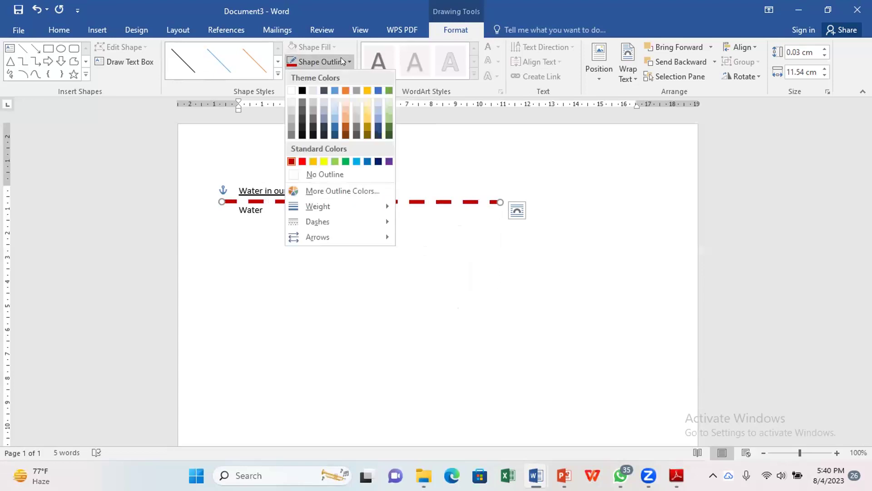
mouse_move(349, 236)
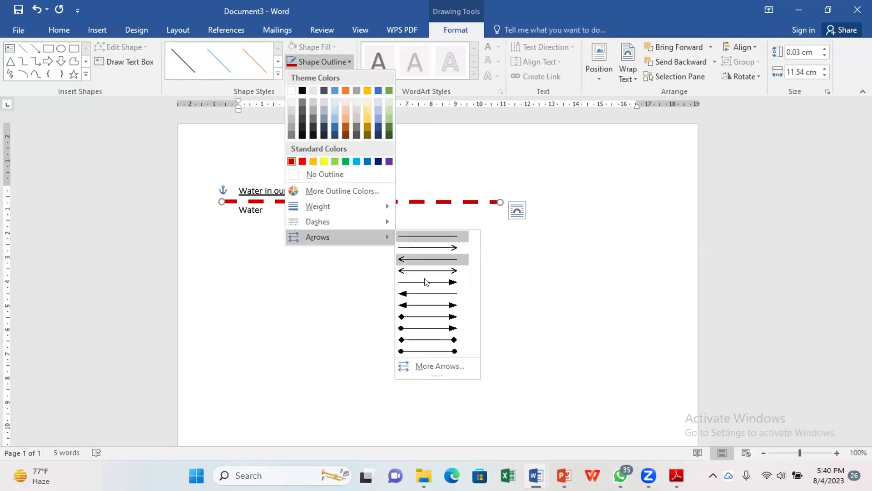
left_click(445, 340)
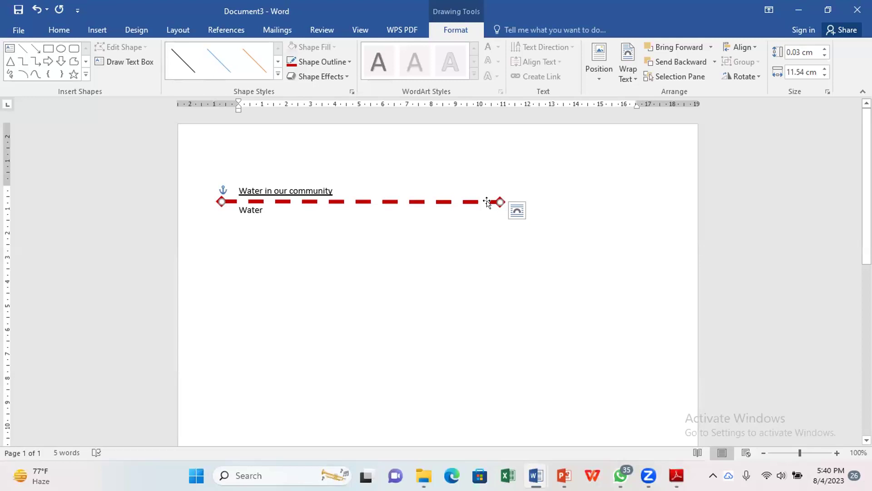
mouse_move(669, 474)
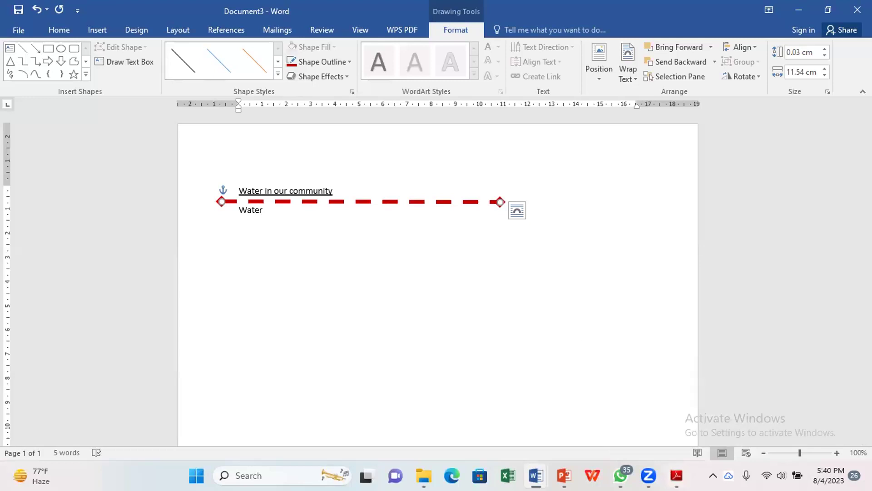
key("alt+Tab")
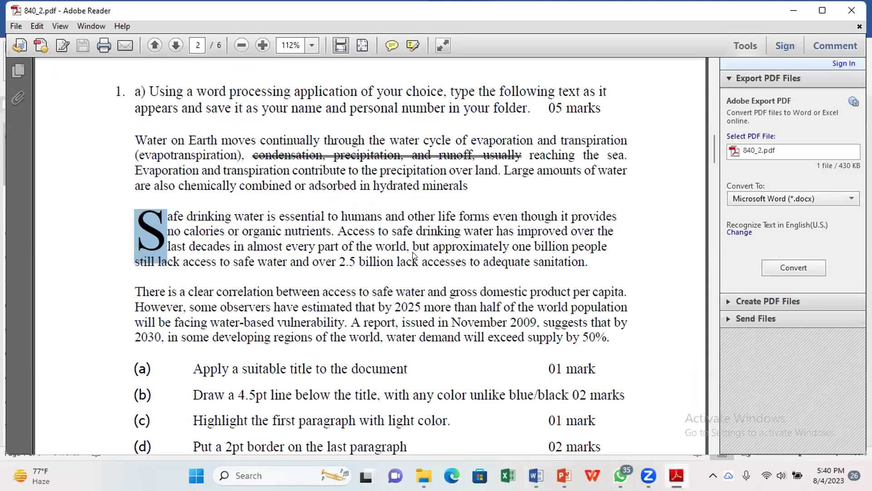
Step: Scroll the PDF to tasks (e) and (f), then bring the student's water document back
scroll(414, 256, "down", 1)
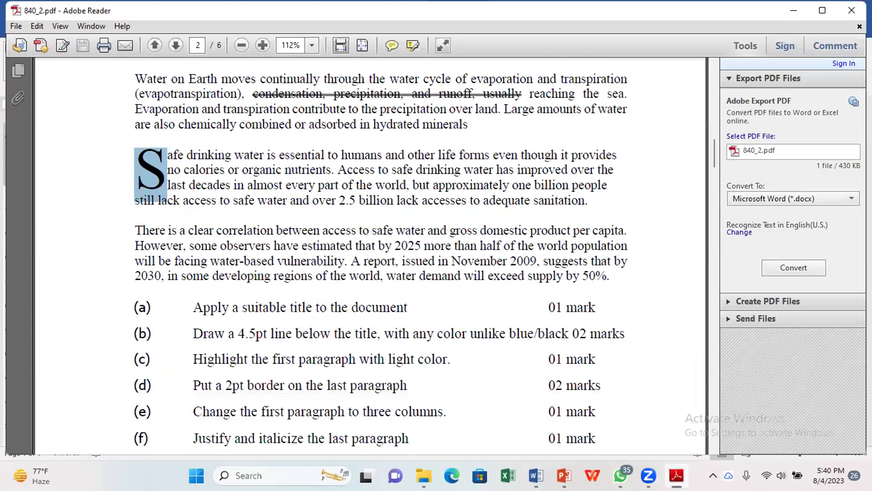
mouse_move(536, 476)
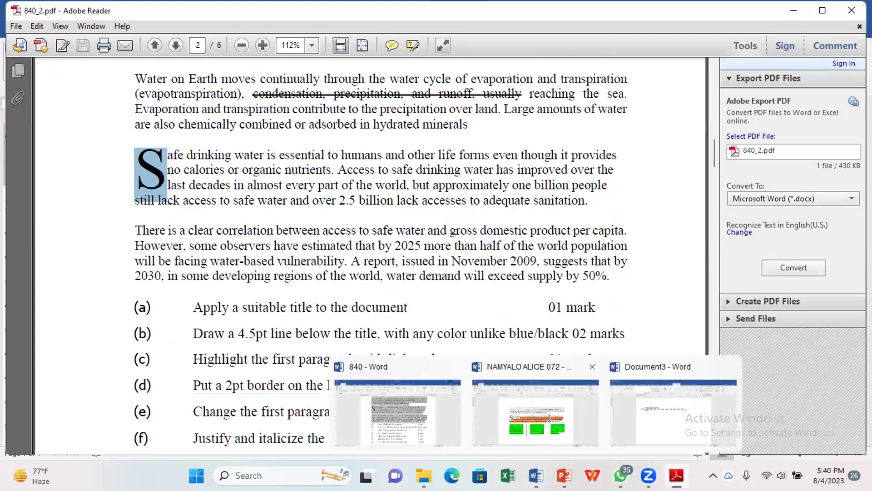
left_click(550, 417)
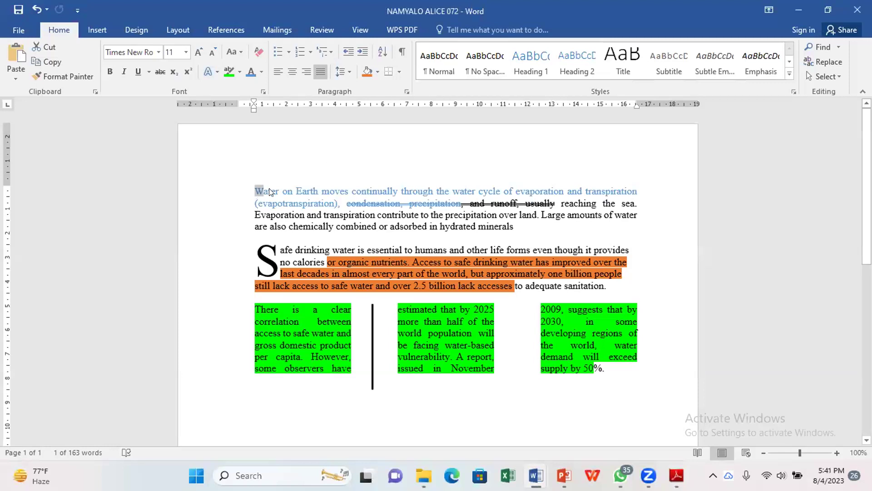
Step: Select and then deselect the first paragraph's opening lines without changes, then return to the exam PDF
left_click(291, 190)
left_click(395, 262)
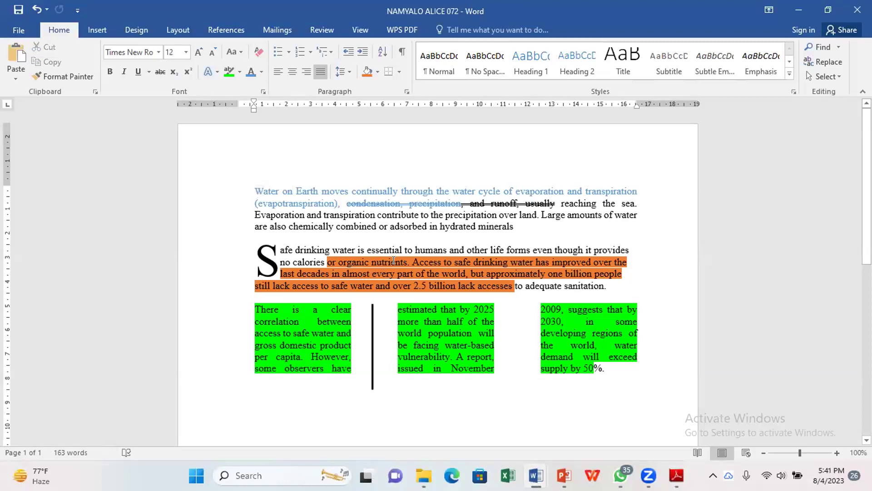
left_click(446, 316)
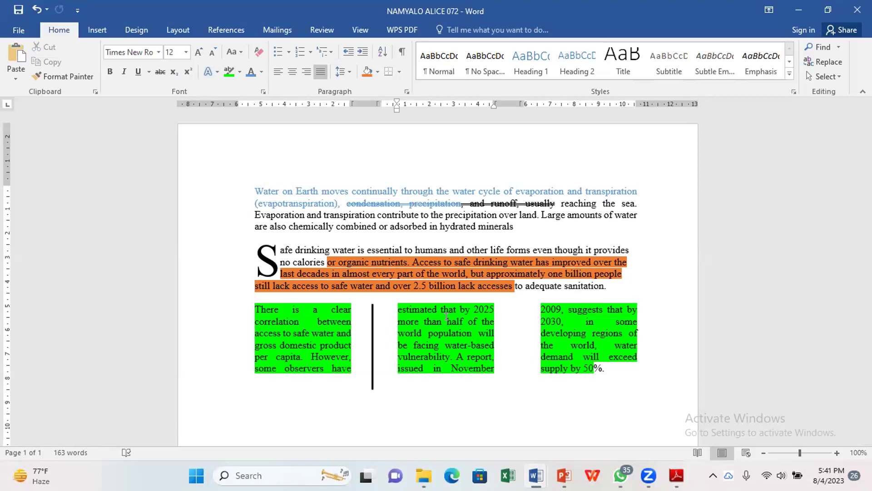
left_click_drag(245, 184, 464, 200)
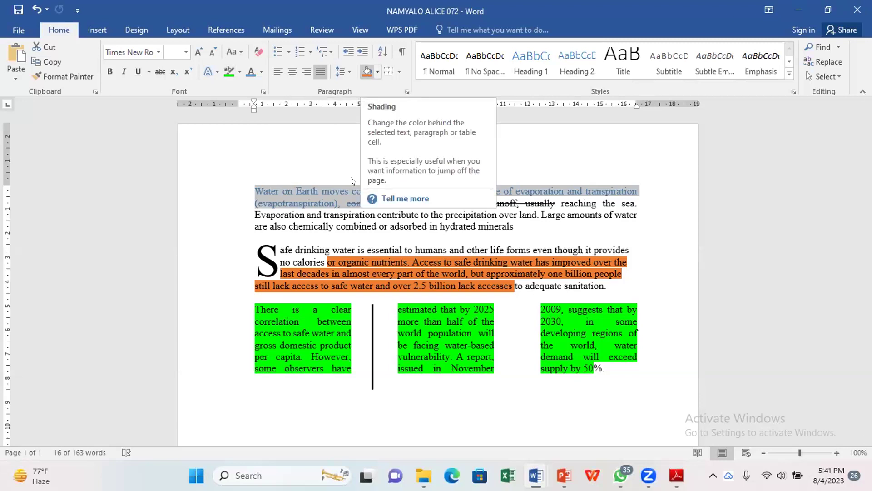
left_click(302, 316)
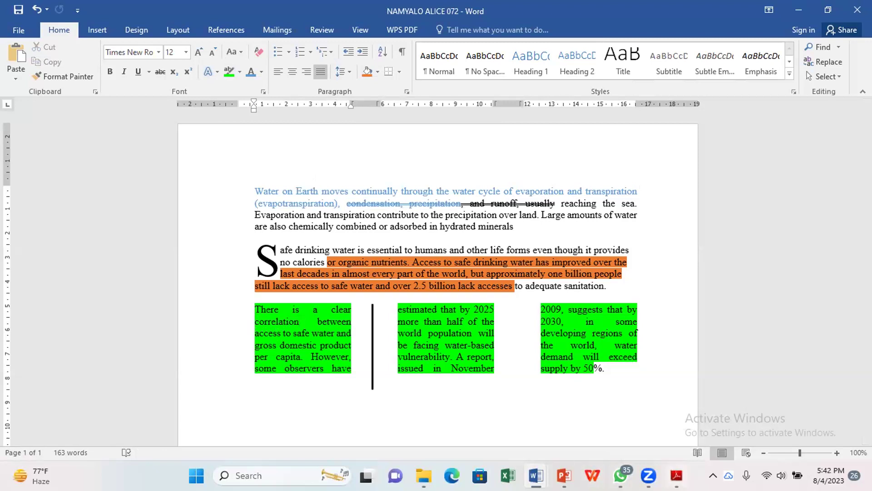
key("alt+Tab")
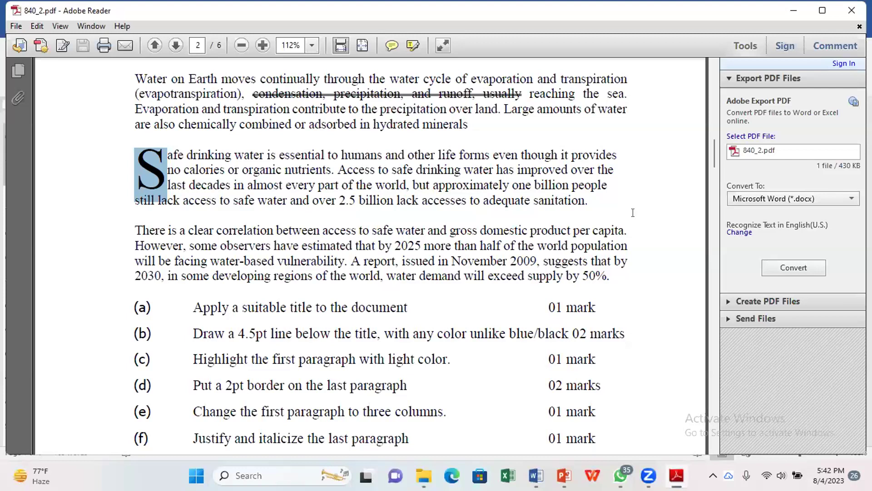
Step: Read the PDF down to tasks (g)–(j) on watermark, header and page numbers, then return to the Word document
left_click(792, 9)
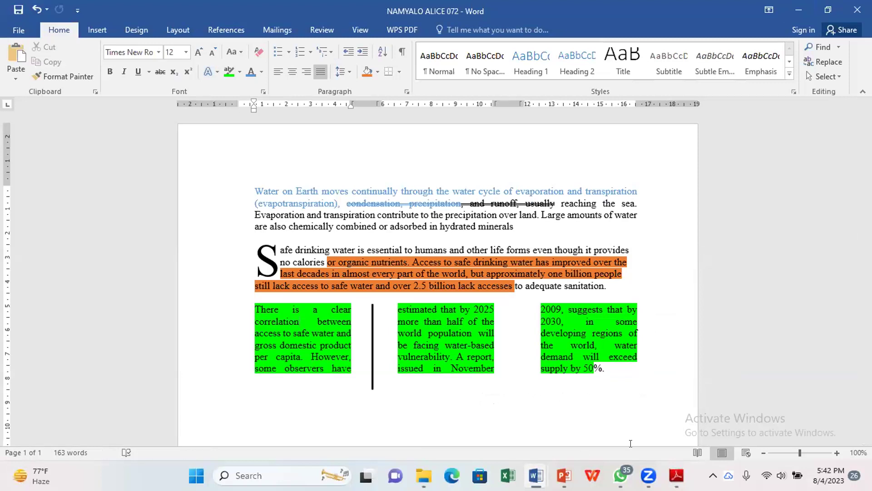
mouse_move(677, 475)
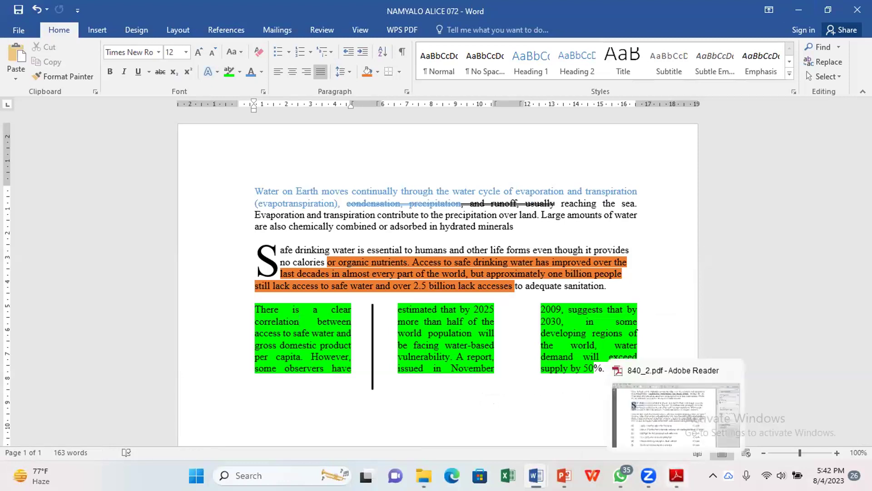
left_click(299, 321)
key("alt+Tab")
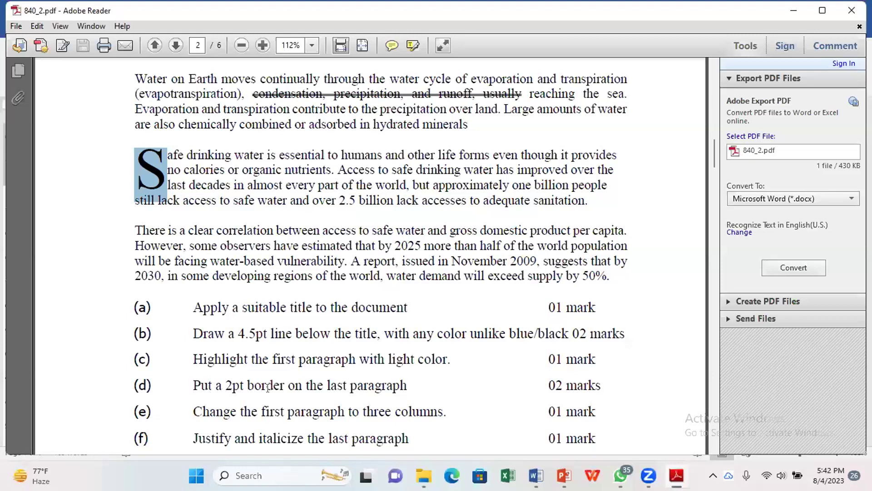
scroll(268, 387, "down", 3)
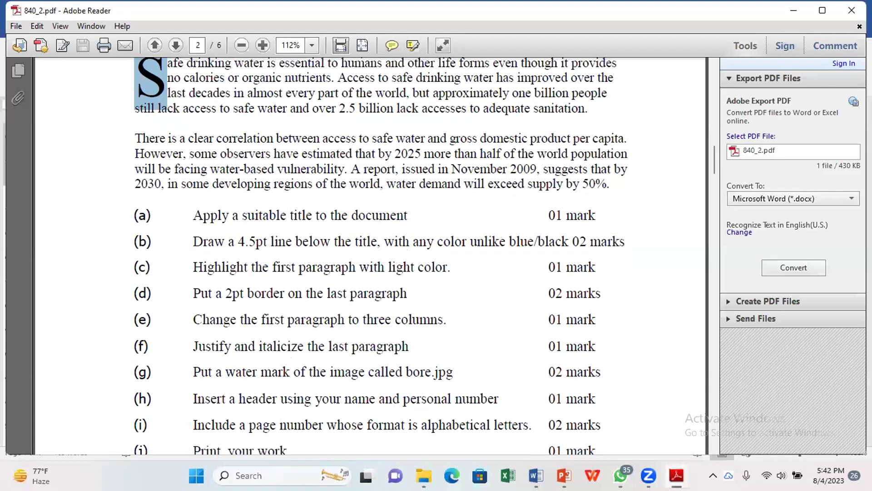
left_click(536, 476)
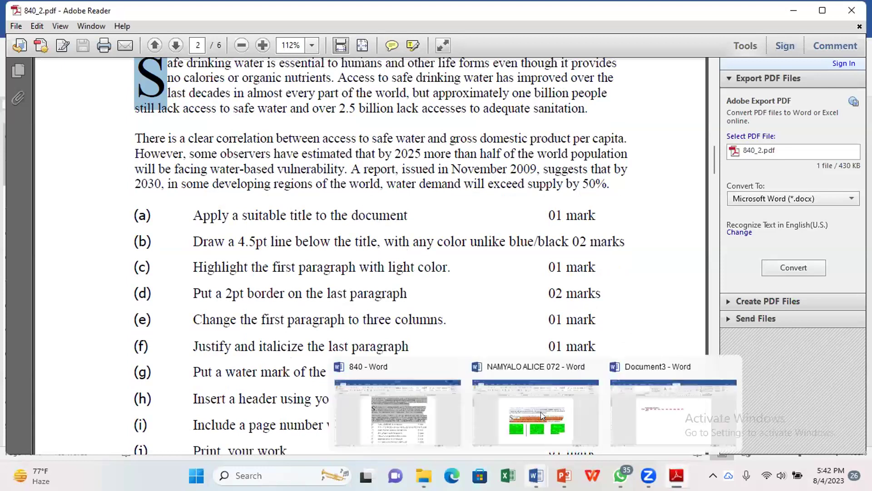
left_click(540, 414)
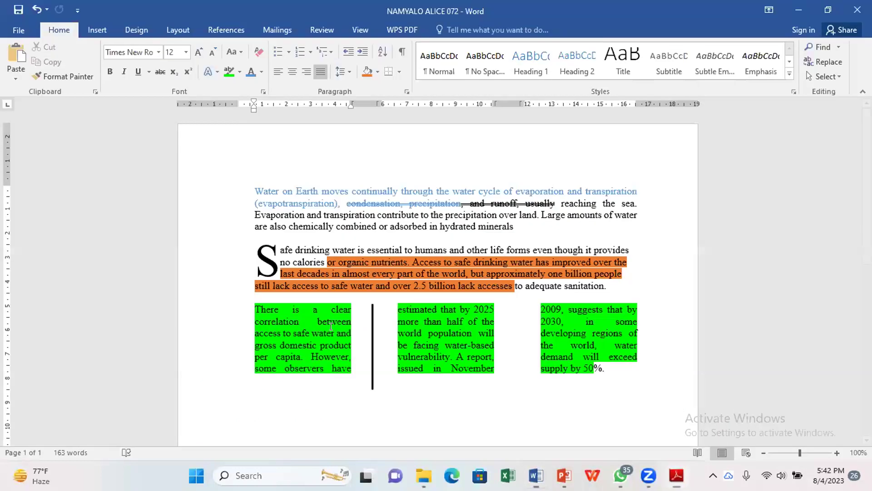
Step: Open Borders and Shading via Design > Page Borders, move it aside, and switch to the exam PDF
left_click(130, 27)
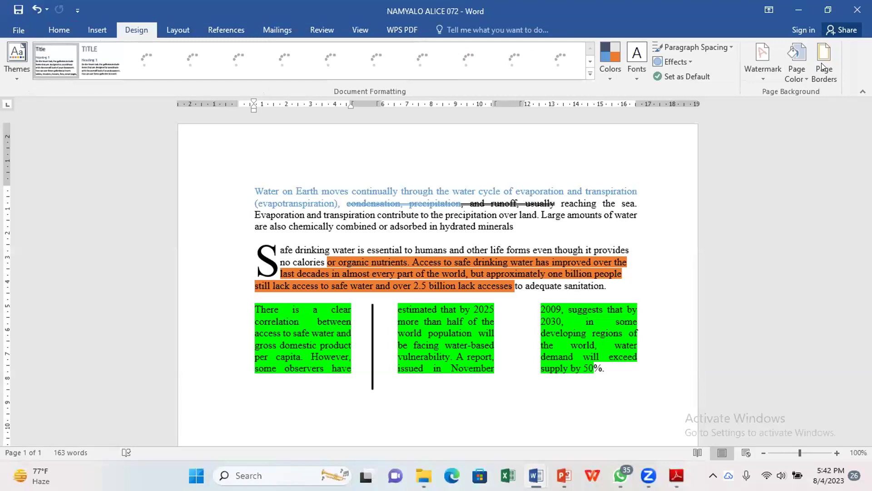
left_click(823, 67)
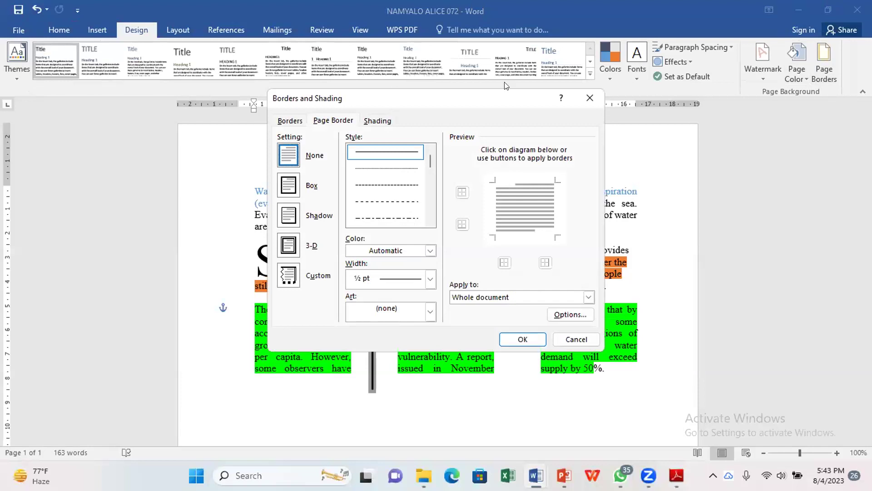
left_click_drag(506, 97, 650, 81)
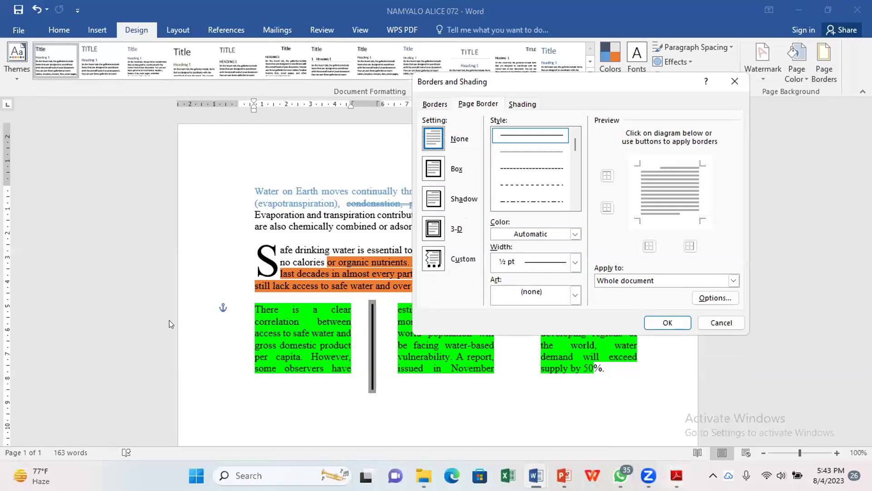
key("alt+Tab")
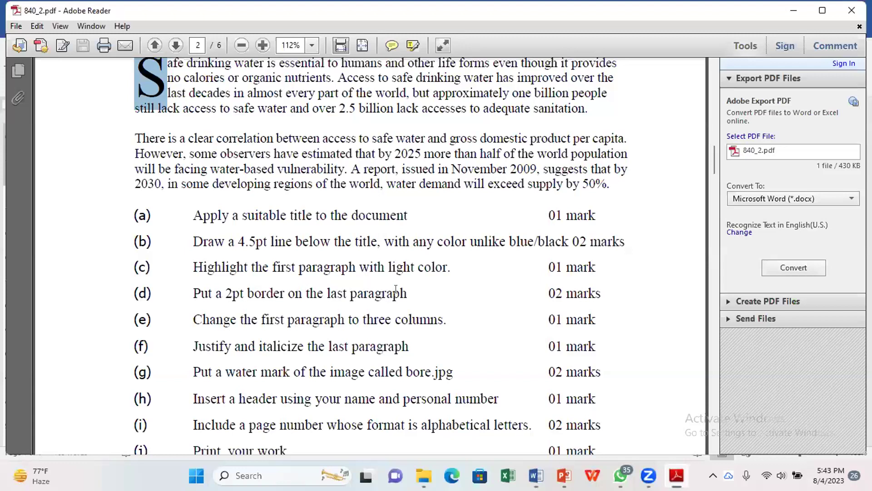
Step: Highlight task (d)'s 2pt border line in the PDF, then return to Word's Borders and Shading dialog
triple_click(311, 300)
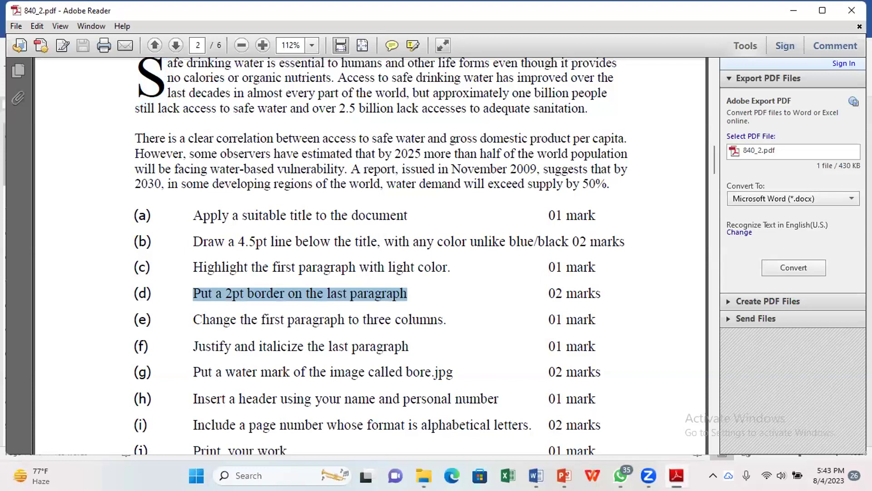
mouse_move(536, 475)
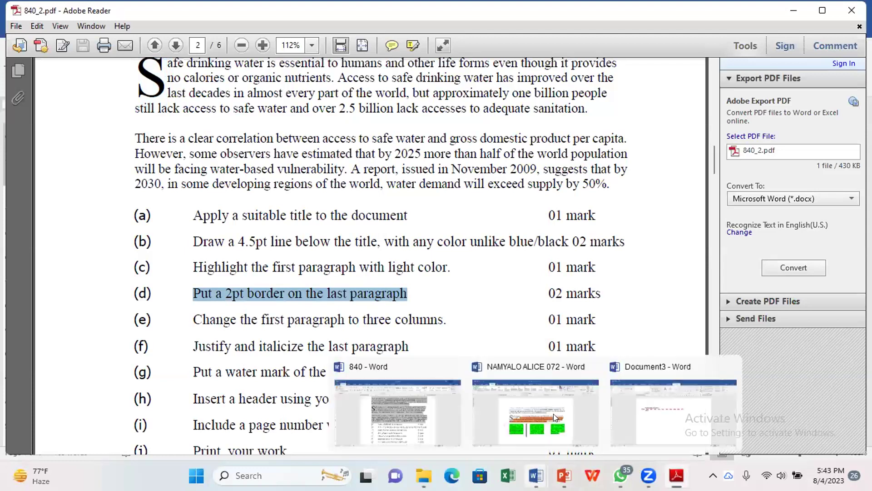
left_click(554, 413)
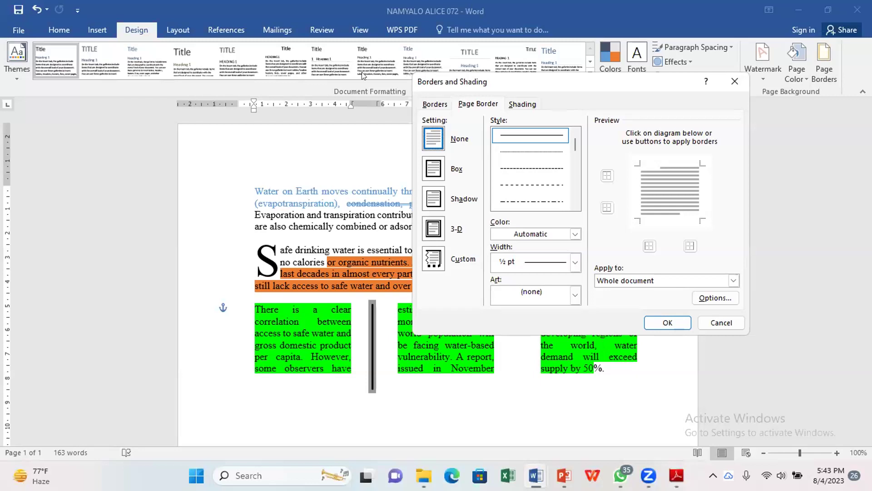
Step: Apply a 2¼ pt box page border around the whole water document and scroll back to the top
left_click_drag(436, 81, 128, 117)
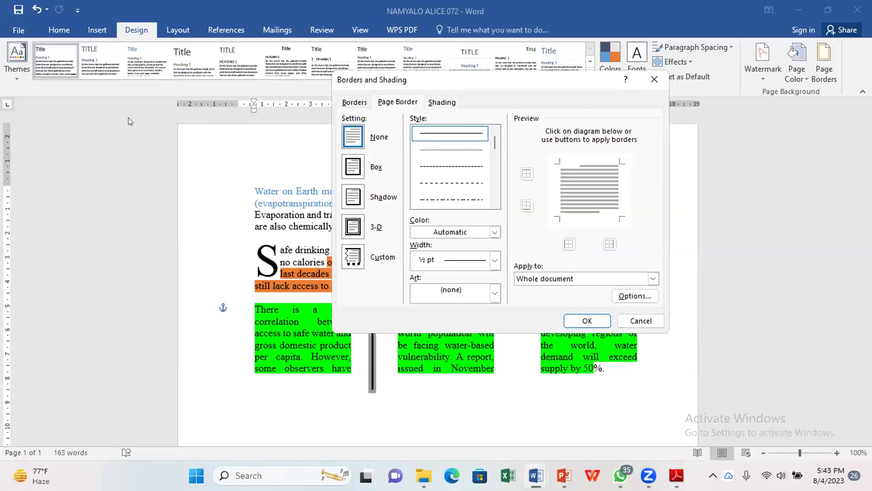
left_click(140, 138)
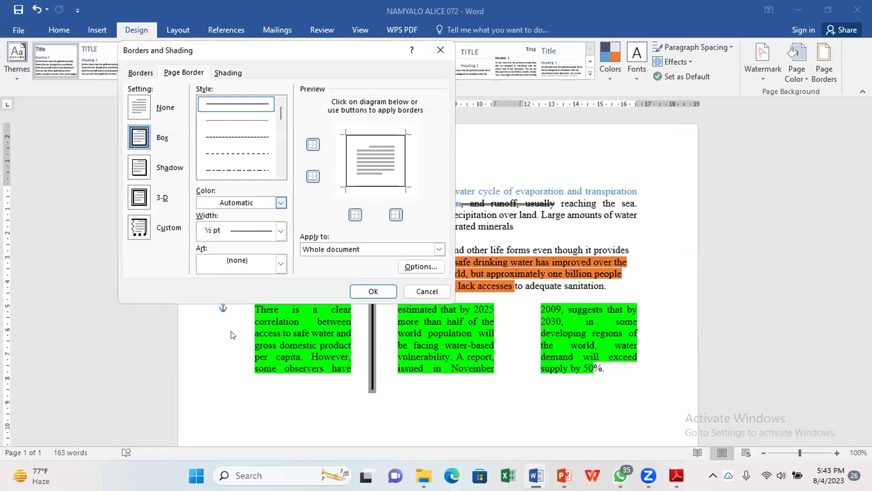
key("Tab")
key("alt+Down")
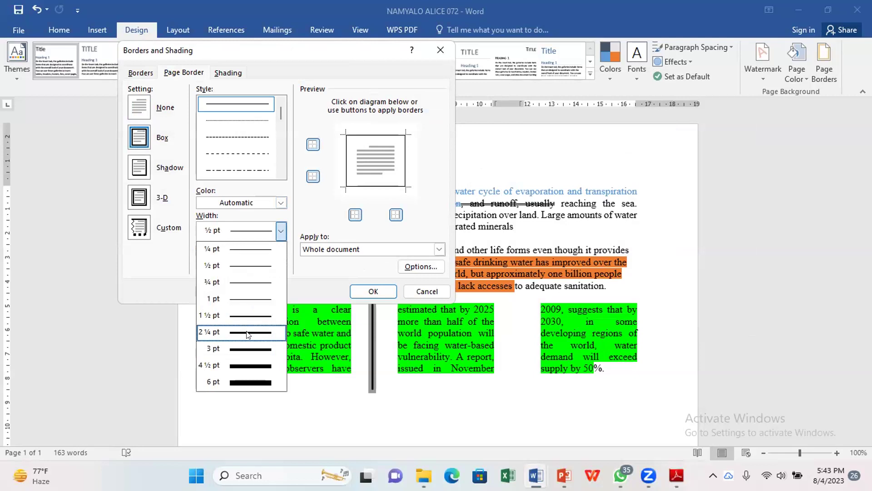
left_click(248, 333)
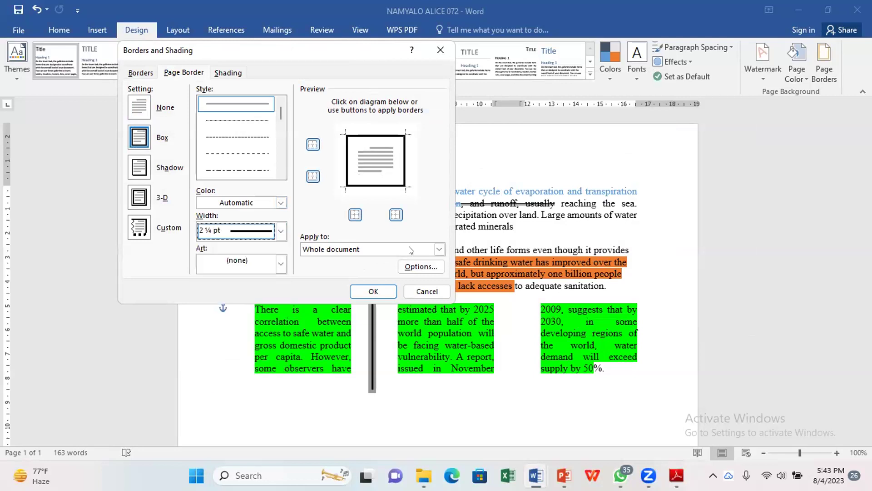
left_click(363, 289)
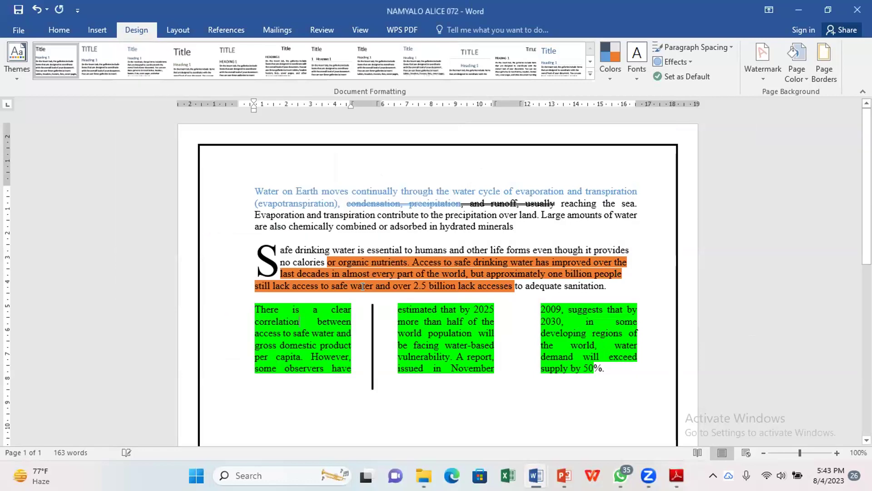
scroll(362, 287, "down", 10)
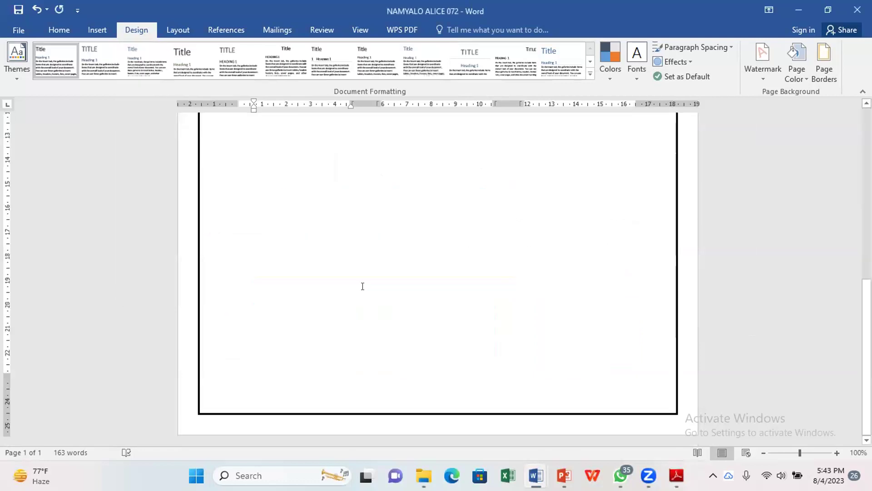
scroll(363, 286, "up", 4)
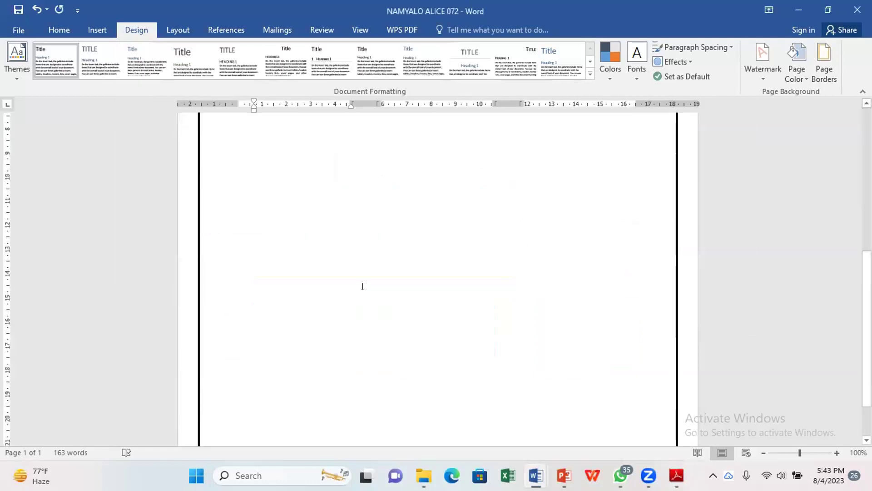
scroll(362, 286, "up", 6)
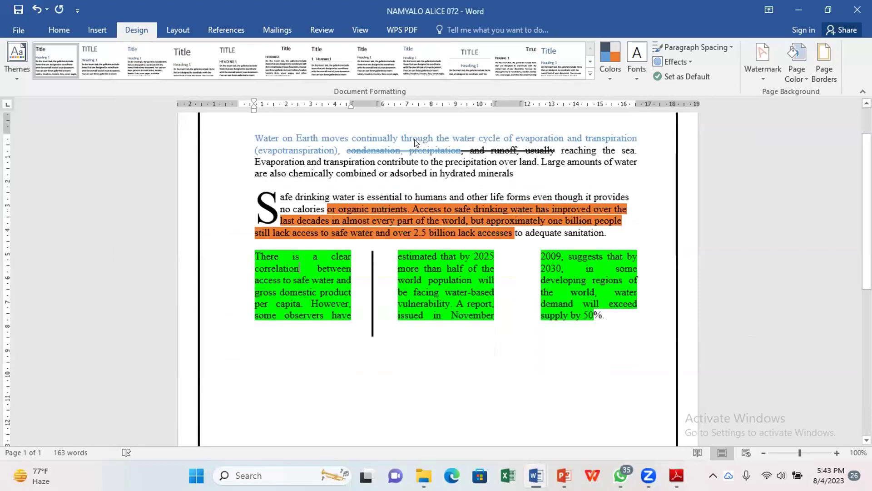
scroll(415, 144, "up", 2)
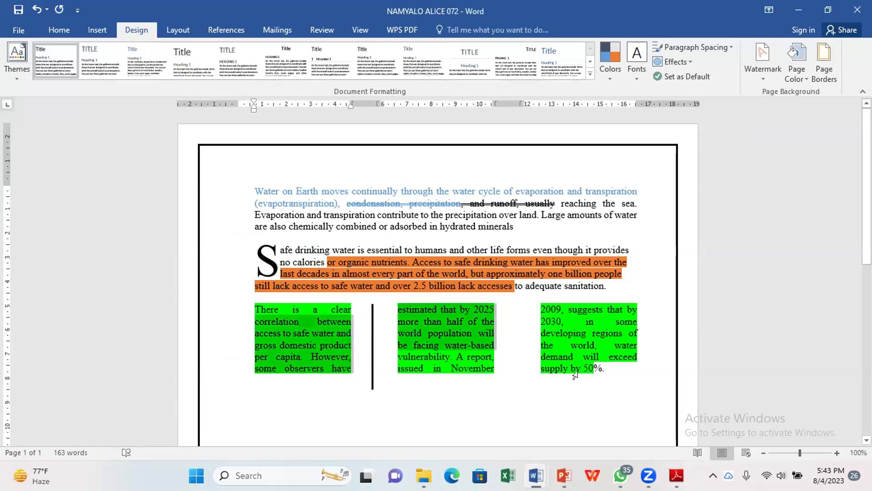
Step: Give the green three-column last paragraph a 2¼ pt box paragraph border, checking the PDF task first
left_click(825, 63)
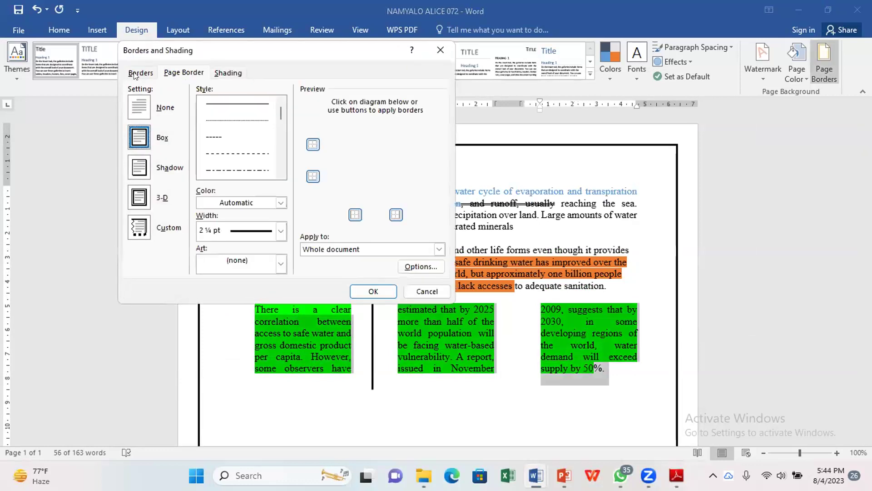
left_click(134, 74)
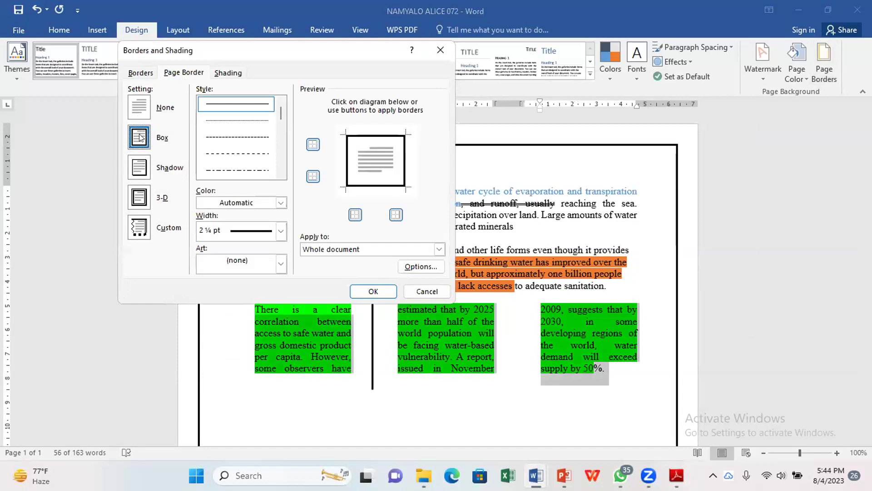
left_click(139, 138)
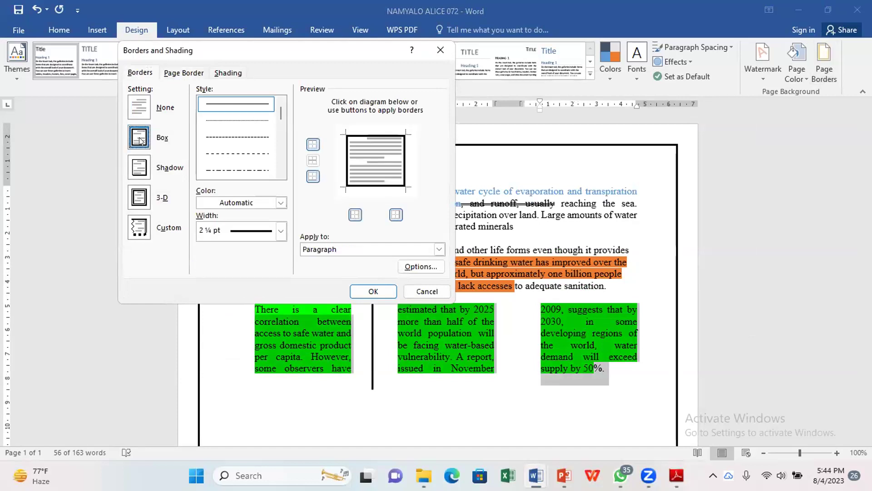
left_click(280, 230)
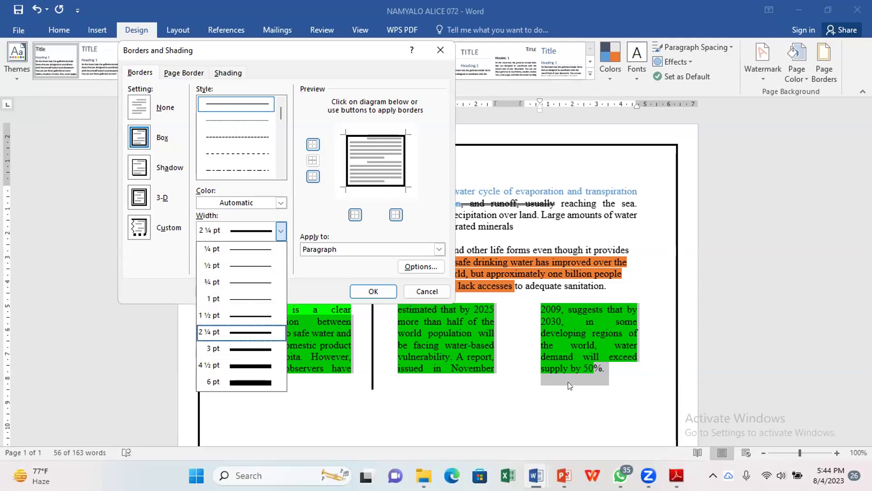
mouse_move(677, 475)
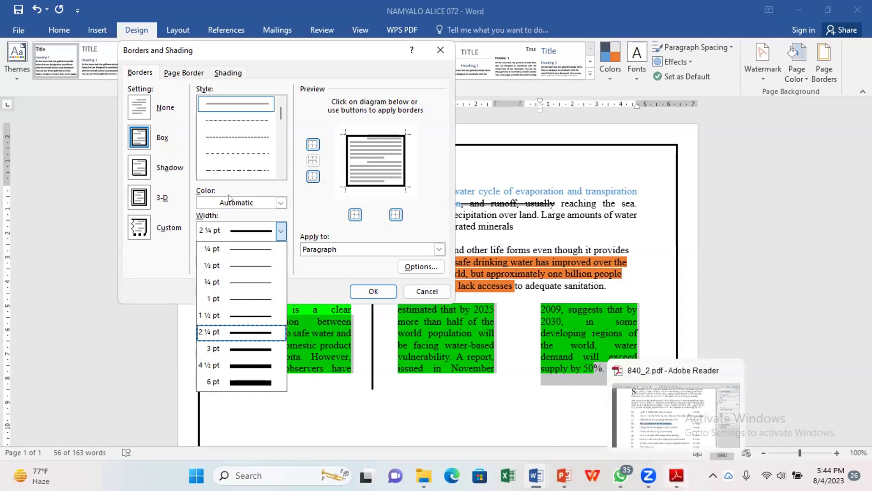
key("alt+Tab")
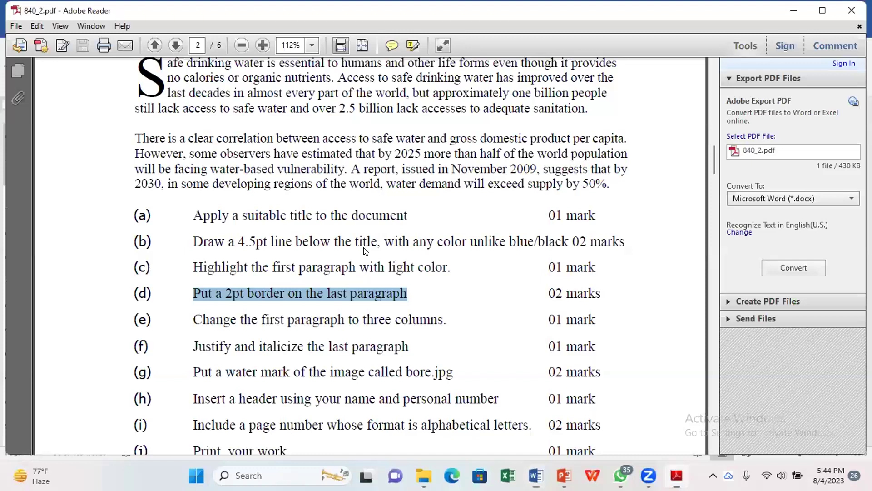
key("alt+Tab")
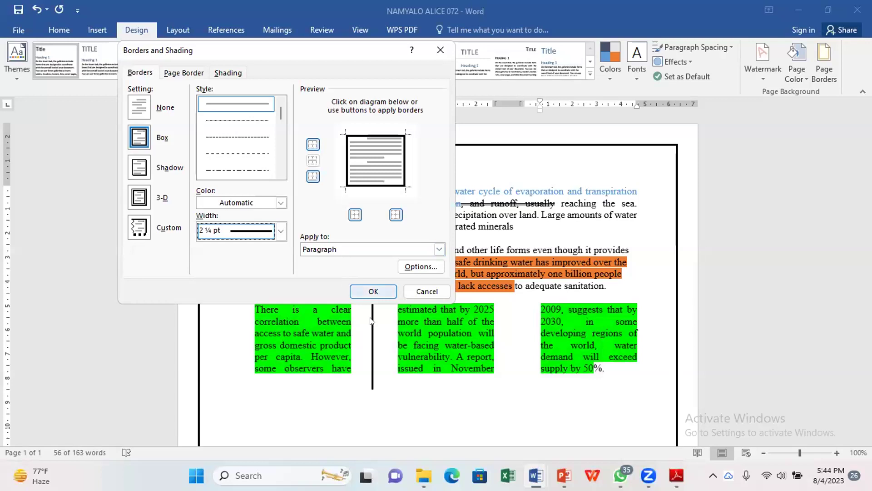
key("Return")
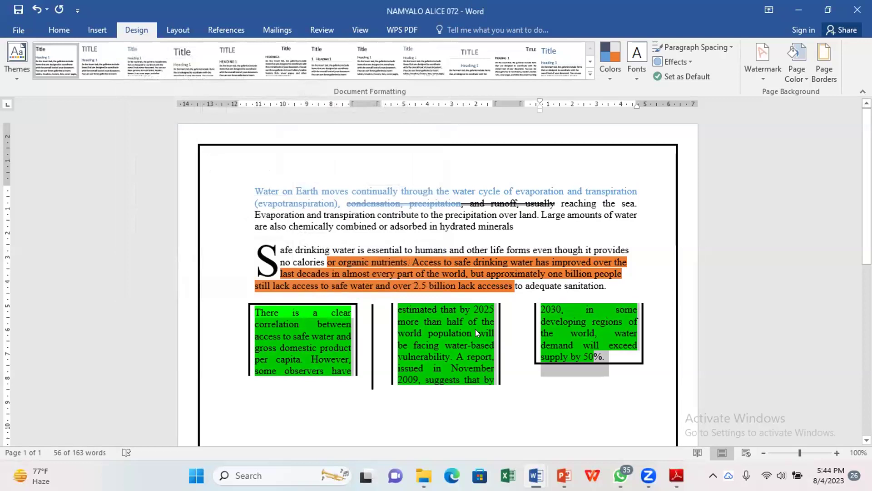
triple_click(233, 200)
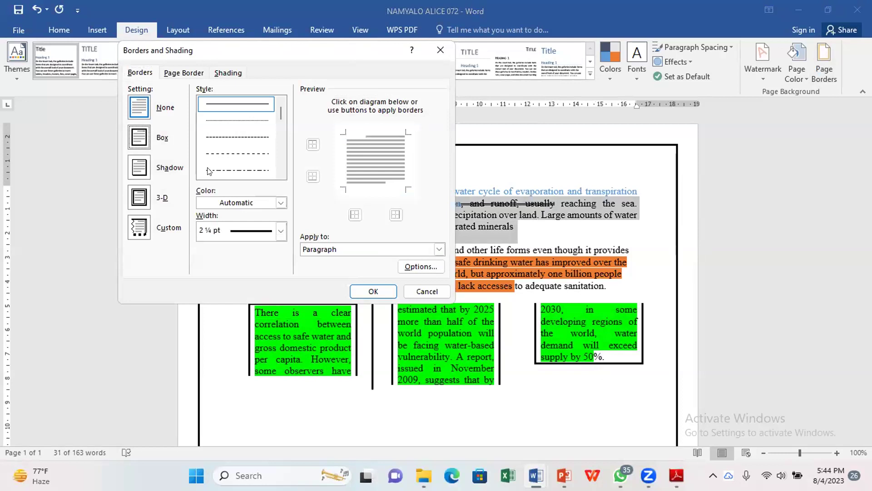
left_click(366, 253)
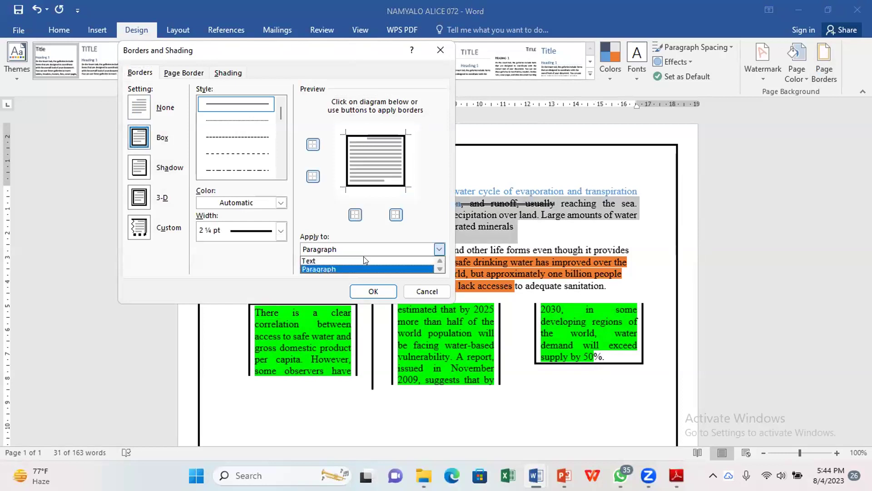
left_click(364, 258)
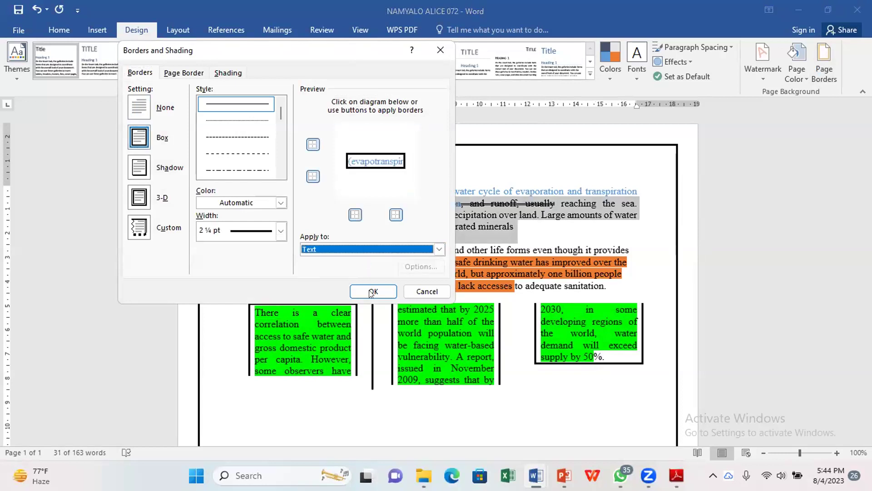
left_click(371, 292)
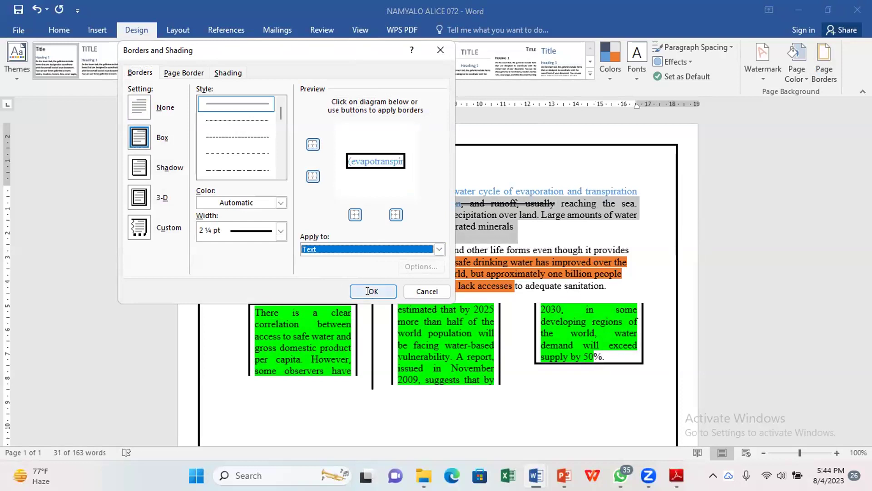
left_click(472, 232)
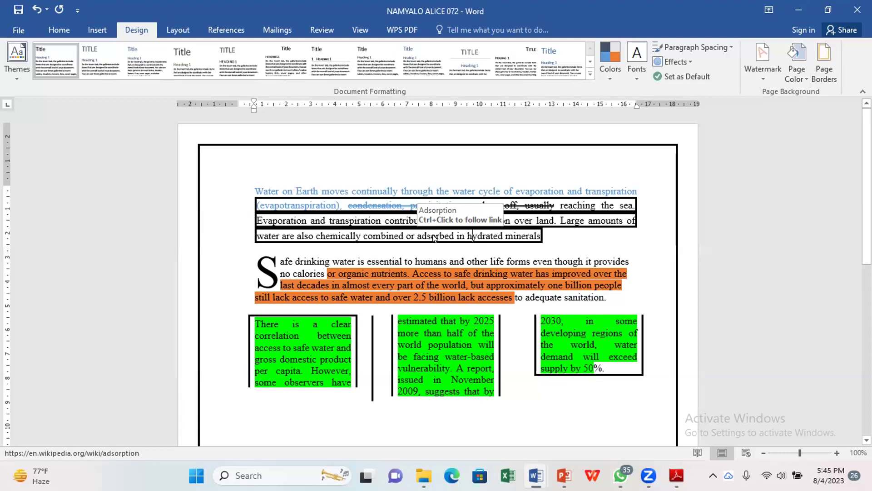
key("ctrl+z")
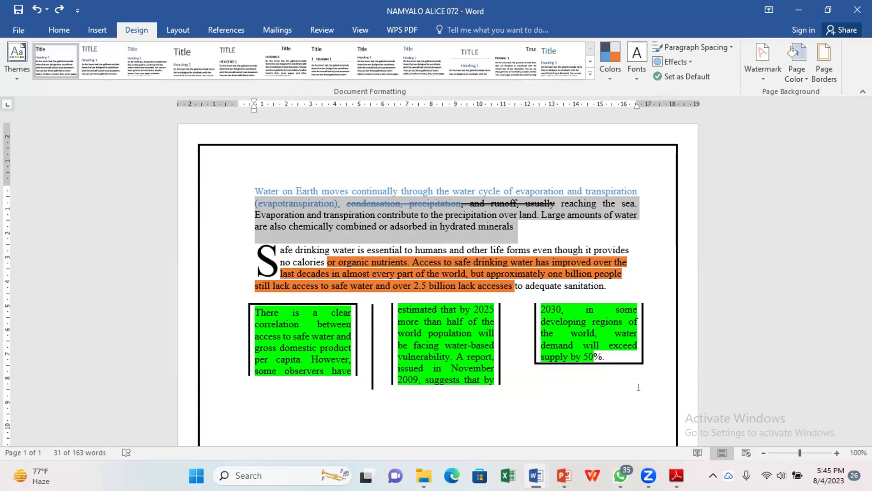
mouse_move(537, 476)
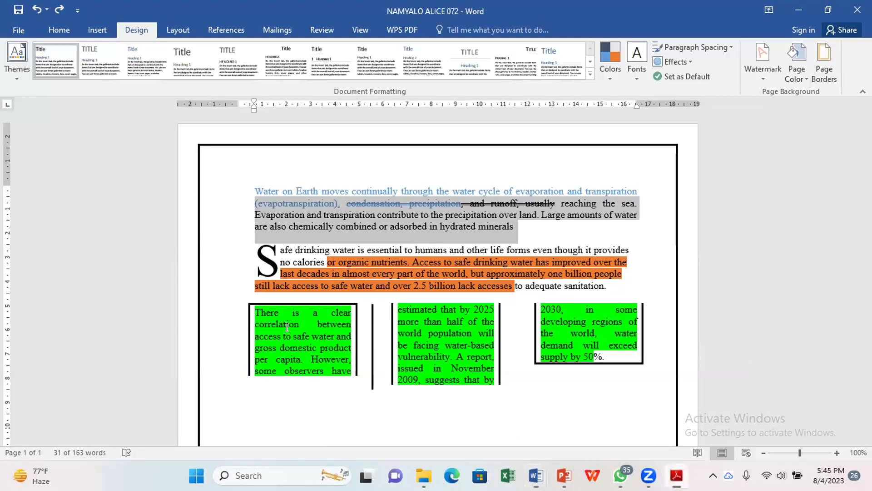
key("alt+Tab")
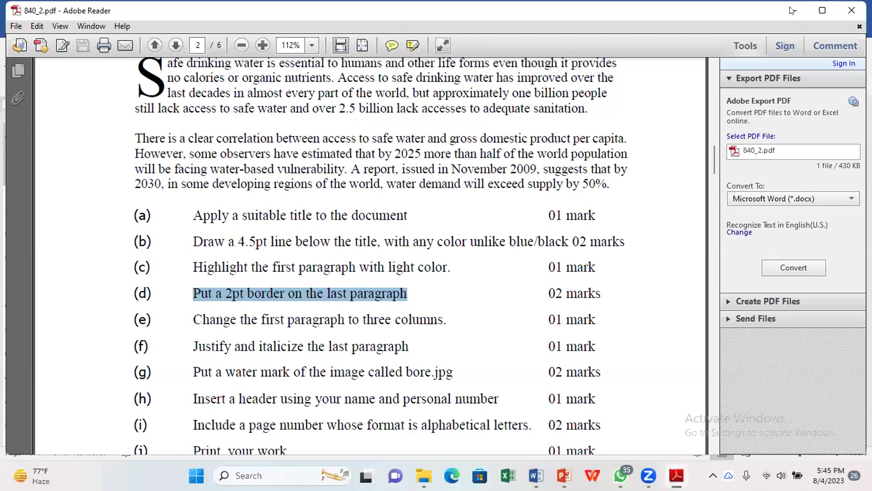
key("alt+Tab")
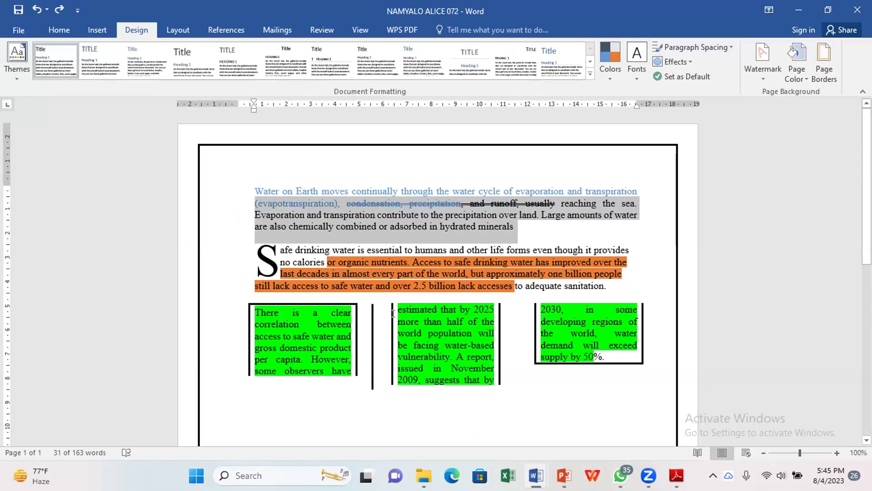
left_click(250, 310)
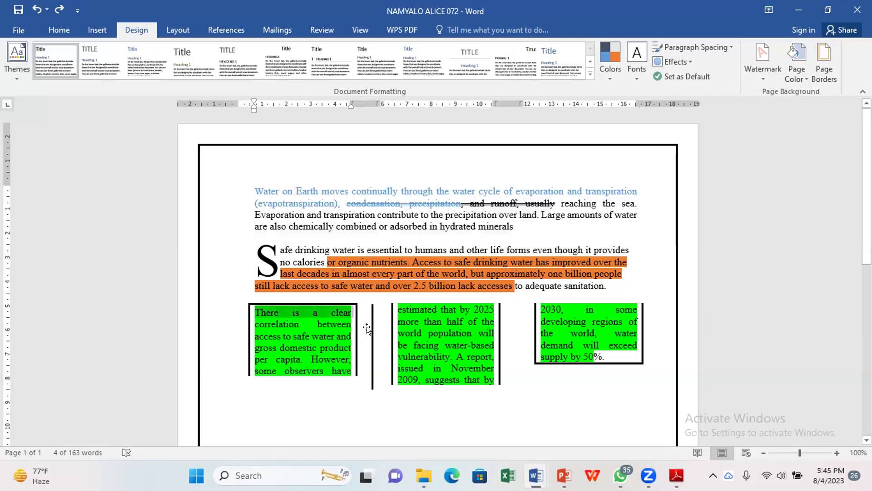
left_click(376, 368)
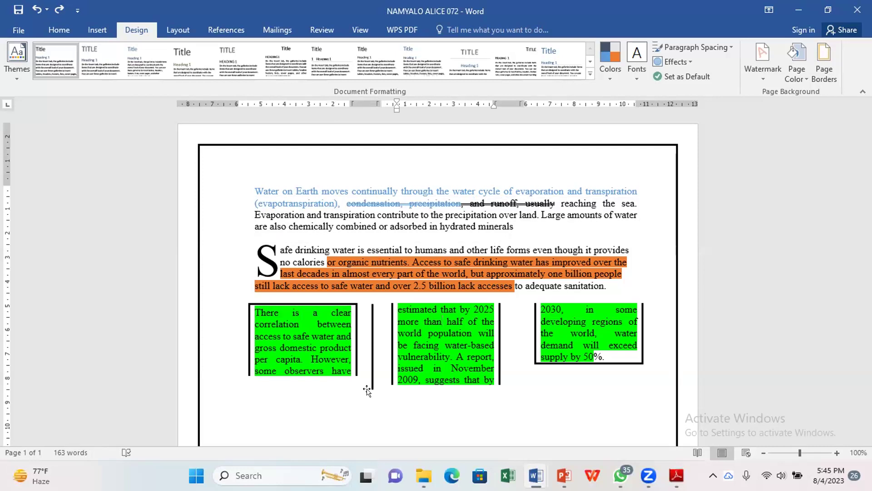
Step: Drag the vertical line from between the first two green columns to between columns two and three
left_click(367, 367)
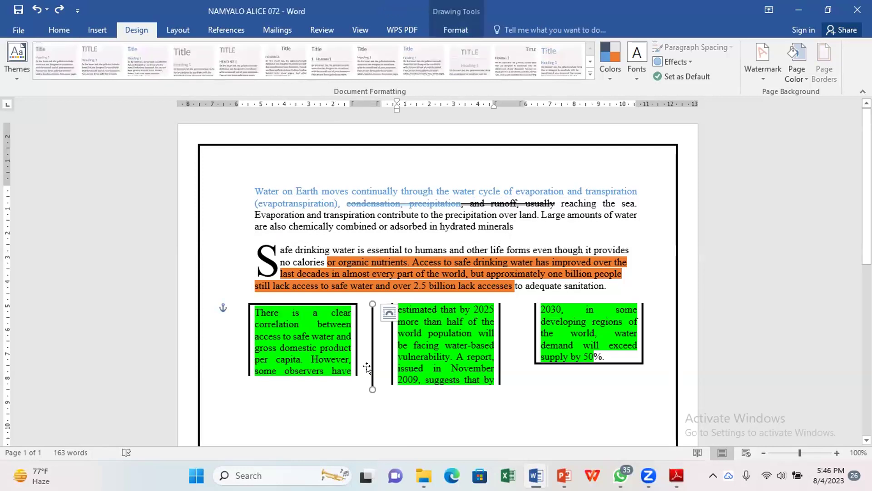
left_click_drag(367, 367, 502, 375)
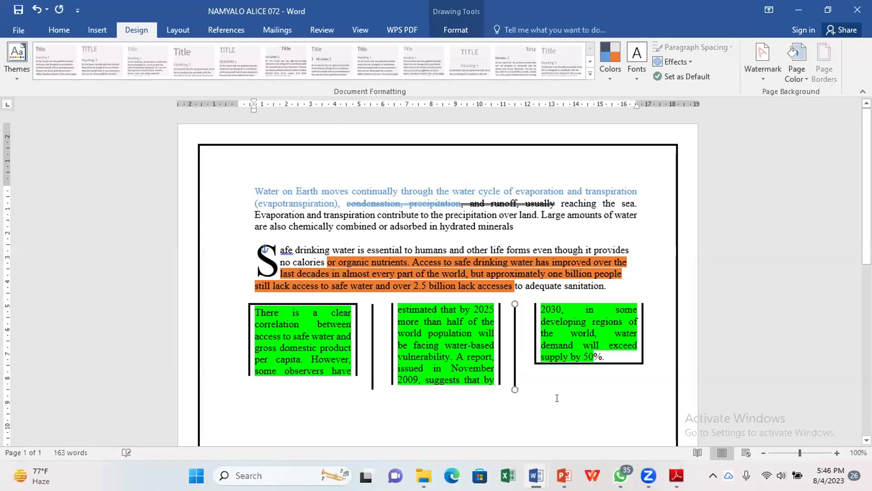
left_click(206, 324)
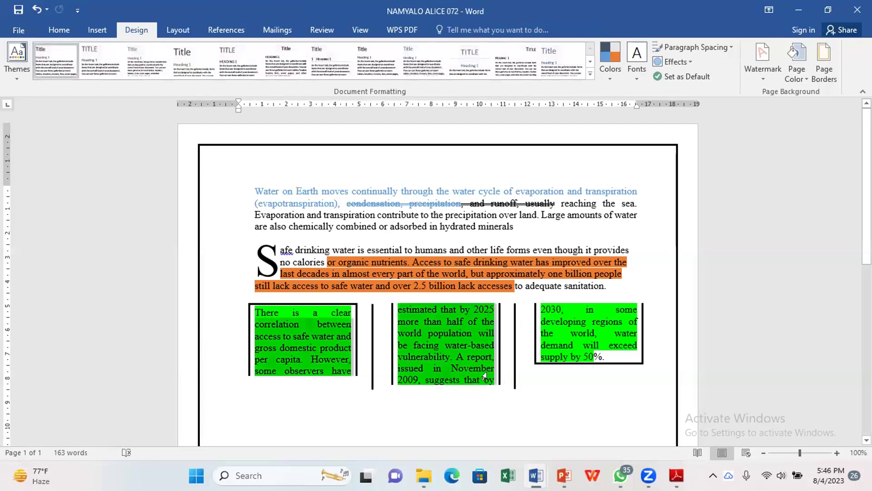
Step: Undo the box borders around the green three-column text
left_click_drag(596, 362, 596, 363)
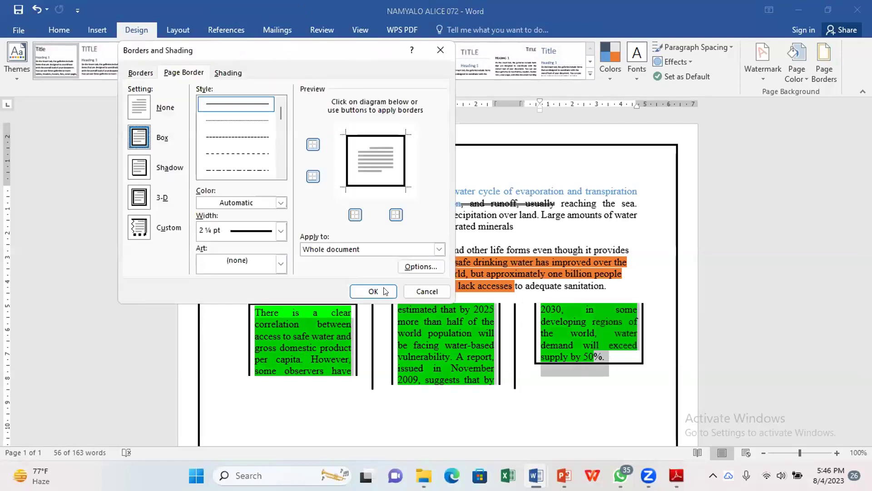
key("ctrl+shift+Tab")
key("Escape")
key("ctrl+z")
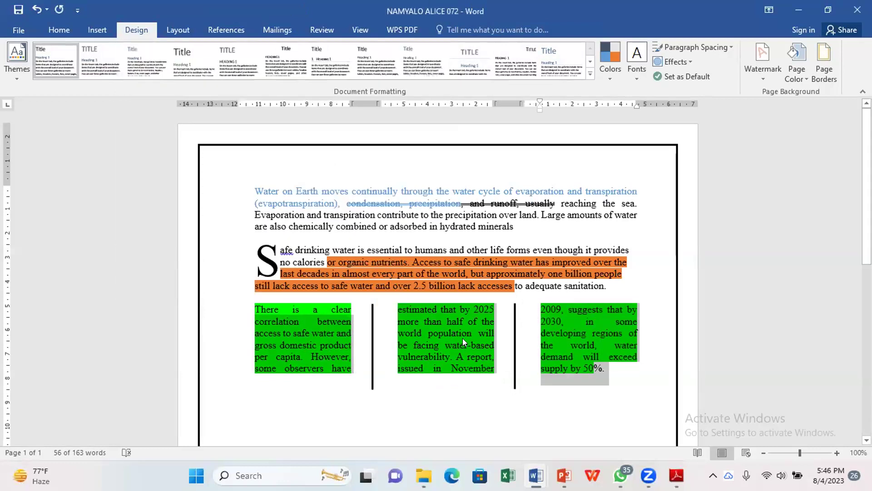
Step: Set the first paragraph to three columns with lines between, and move the divider beside the last green column
left_click(235, 212)
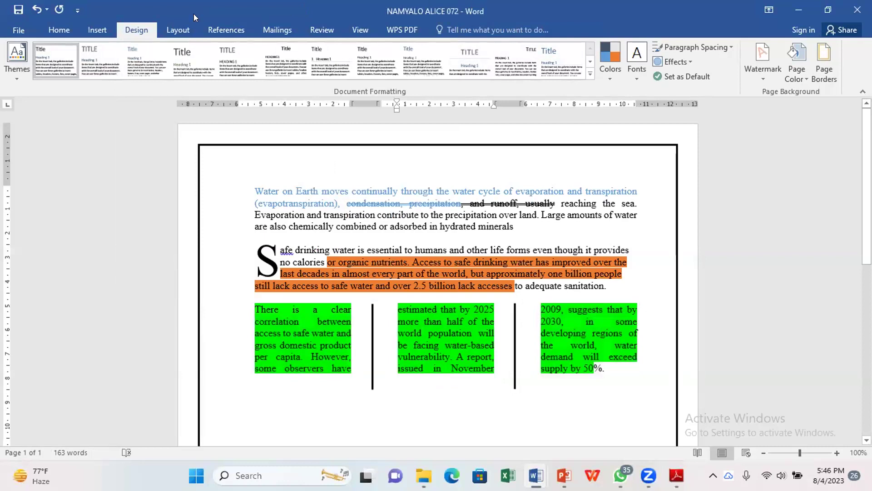
key("ctrl+shift+Down")
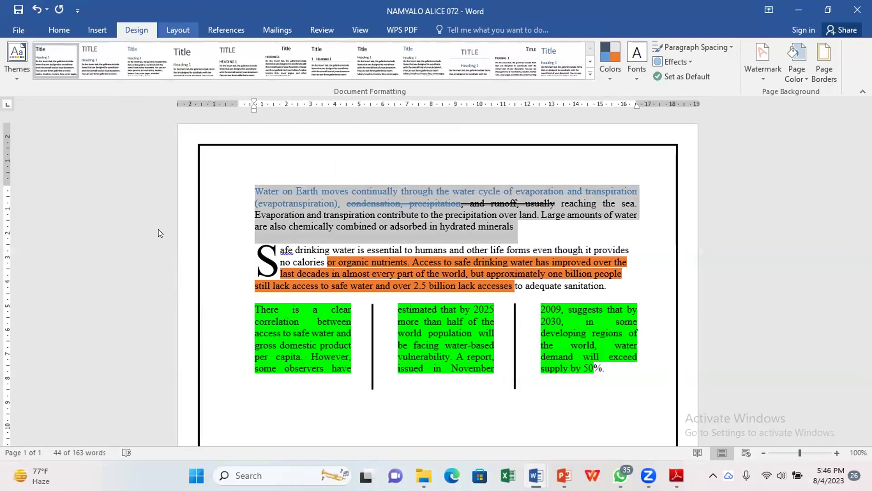
key("alt+p")
key("j")
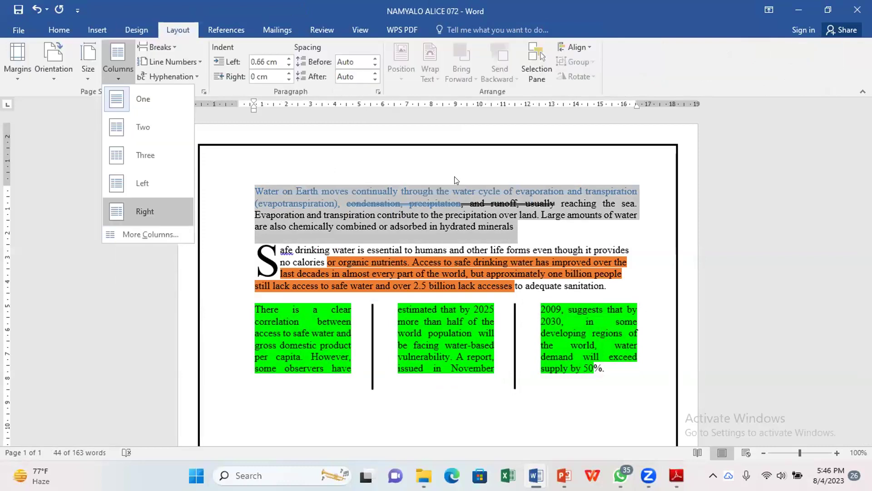
key("c")
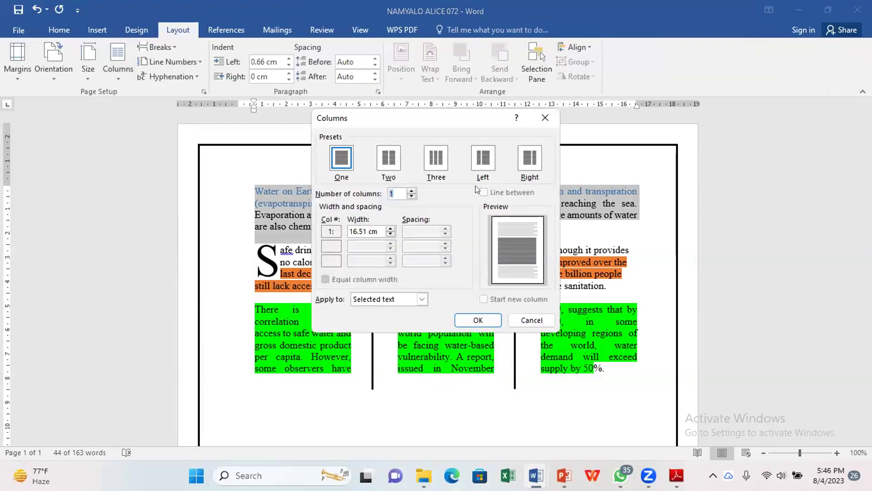
key("alt+t")
left_click(484, 192)
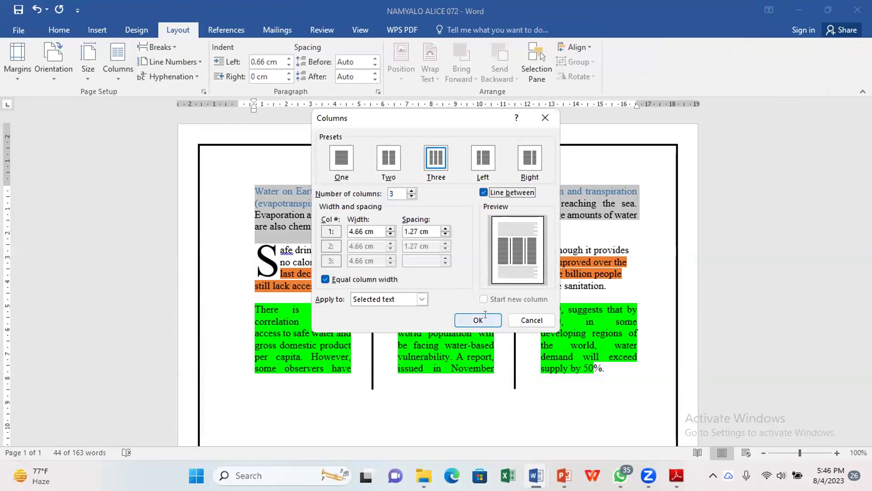
left_click(478, 320)
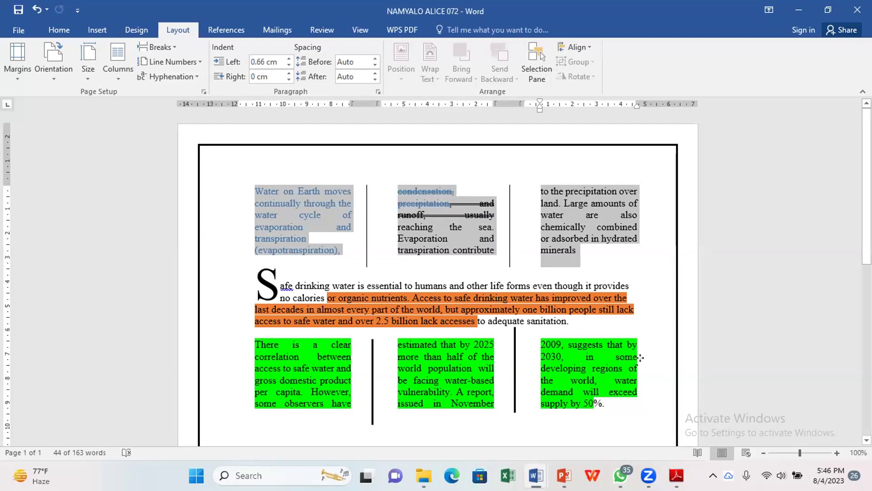
left_click_drag(640, 357, 658, 363)
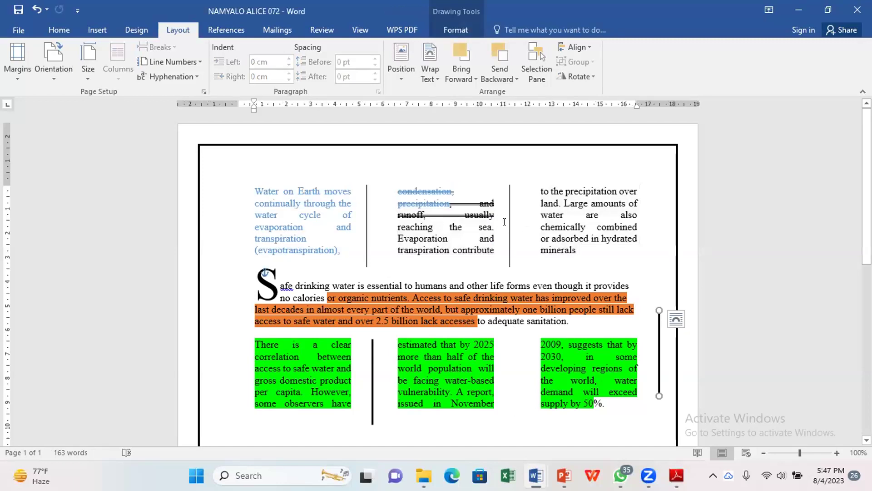
Step: Open the More Columns settings from Layout > Columns and cancel without changes
left_click(378, 180)
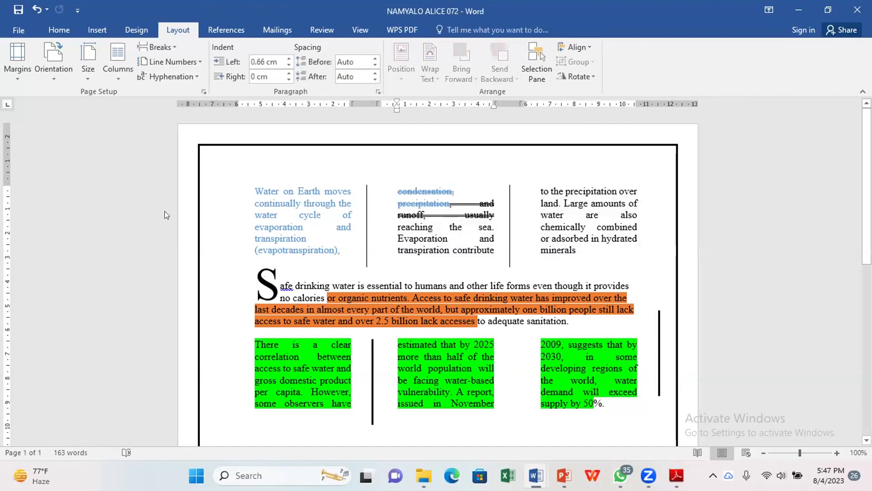
left_click(118, 64)
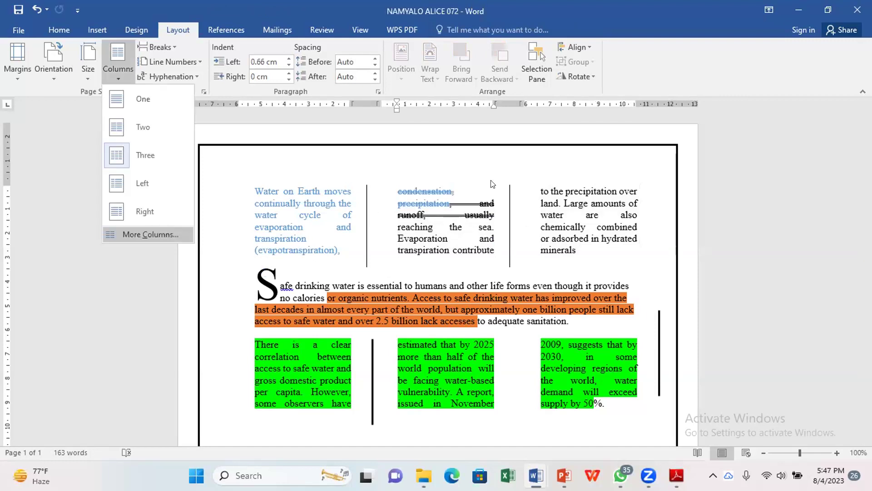
key("Return")
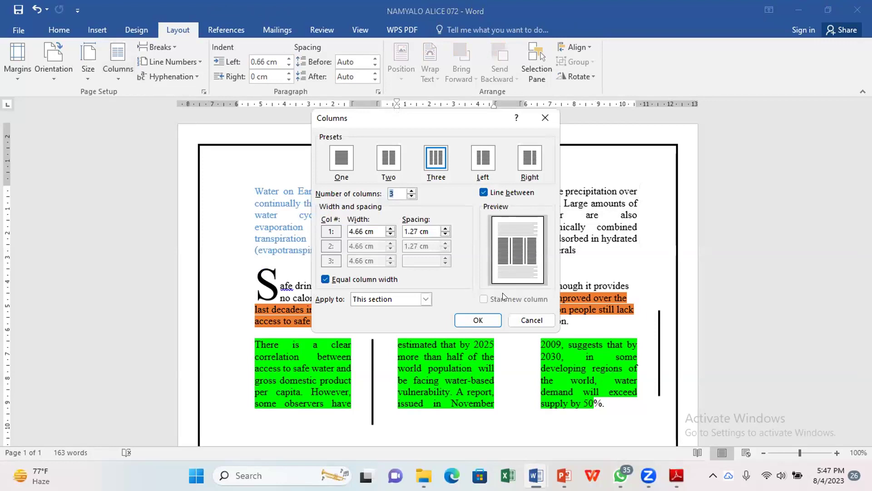
left_click(530, 316)
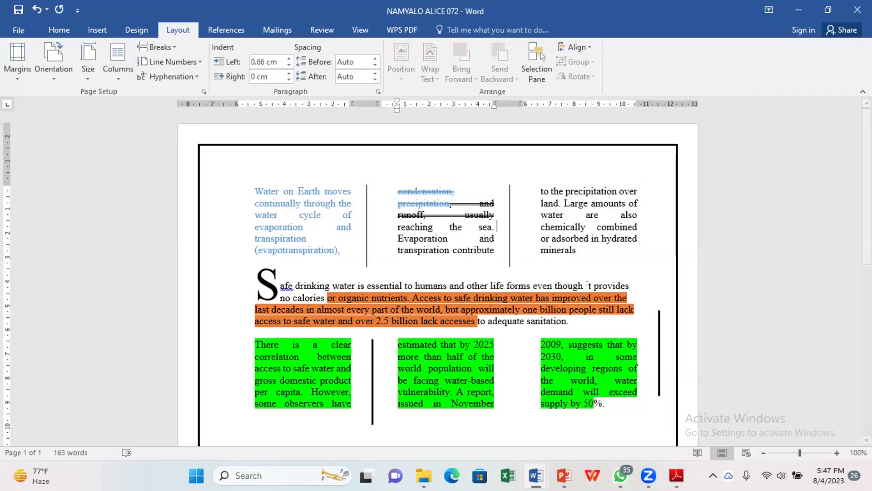
Step: Drag the divider back between columns two and three, undo the last change, and switch to the PDF
mouse_move(655, 337)
left_mouse_down()
mouse_move(505, 348)
mouse_move(499, 361)
mouse_move(509, 364)
left_mouse_up()
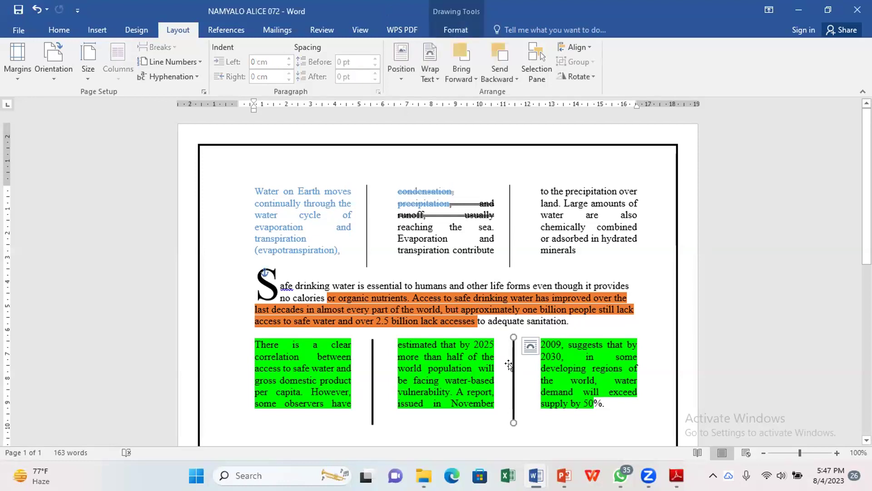
left_click(567, 356)
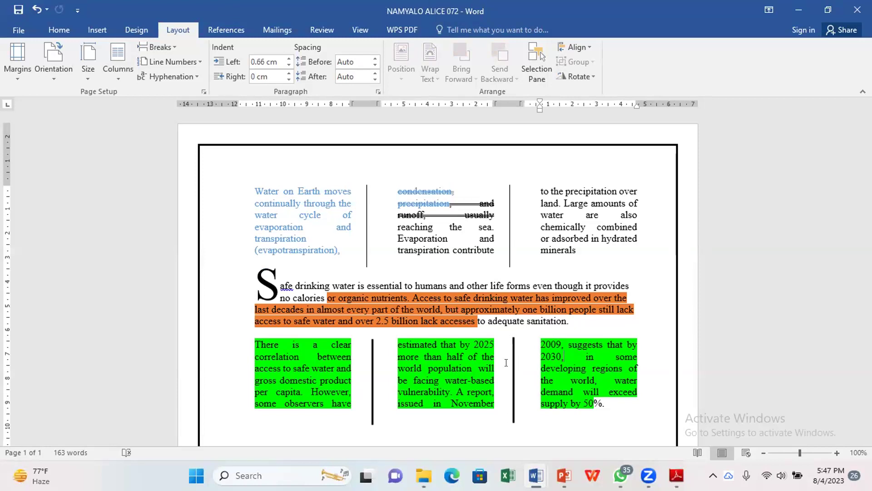
key("ctrl+z")
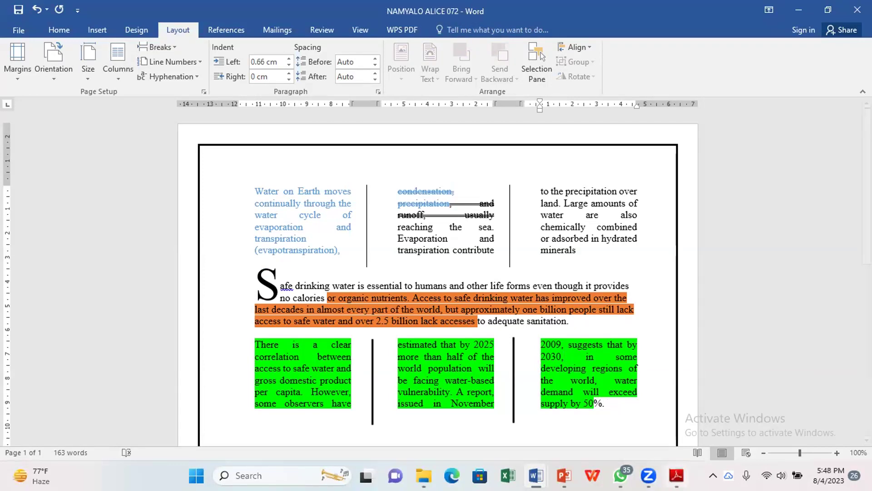
mouse_move(676, 475)
key("alt+Tab")
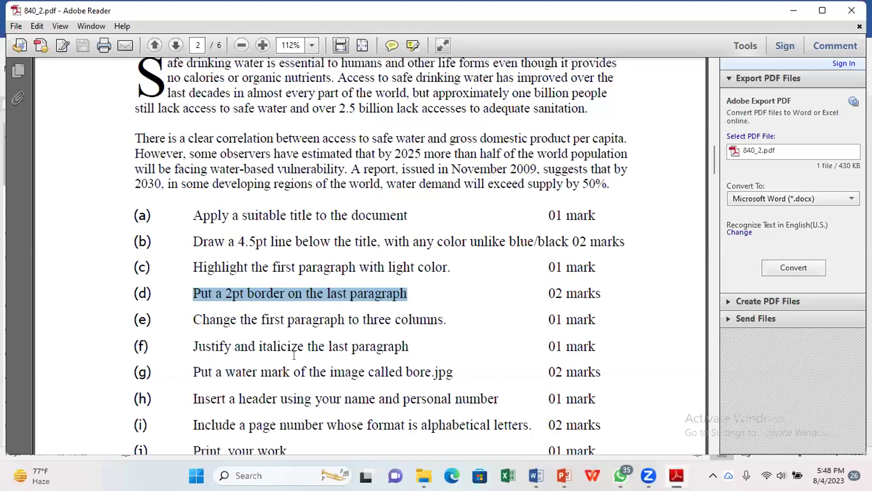
Step: Highlight task (j) 'Print your work' in the PDF, then return to the student's Word document
scroll(196, 355, "down", 3)
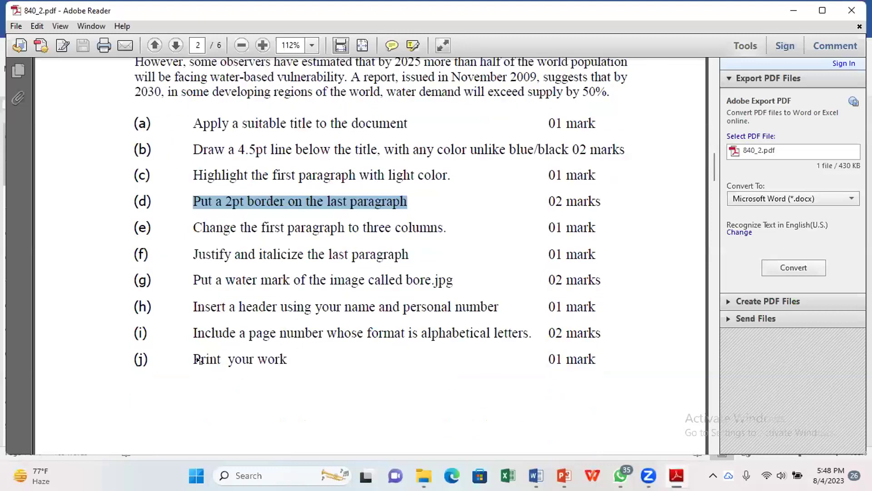
left_click_drag(199, 361, 287, 360)
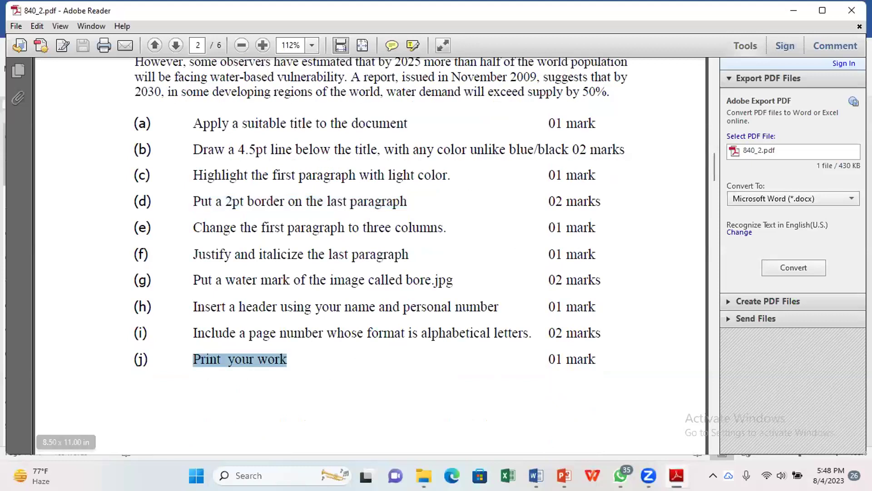
left_click(536, 476)
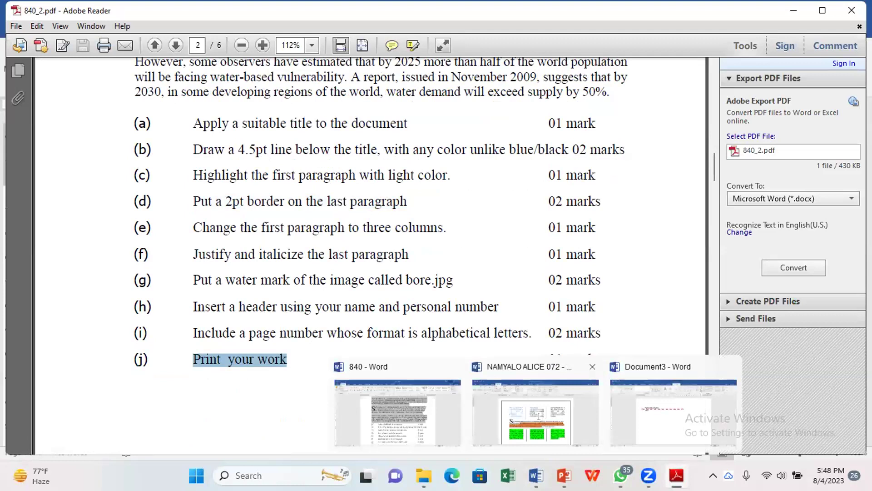
left_click(536, 412)
scroll(460, 326, "down", 8)
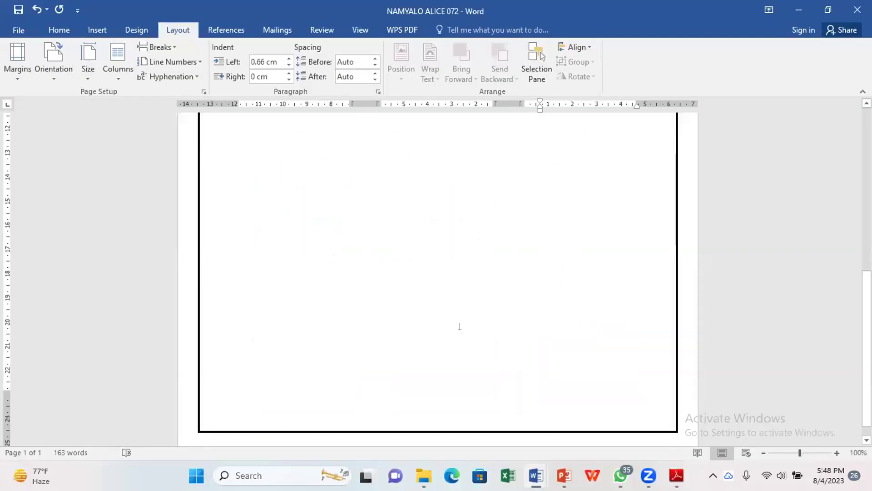
Step: Check the one-page Word document in Print Preview, then close Word without saving to return to the PDF
scroll(459, 326, "up", 8)
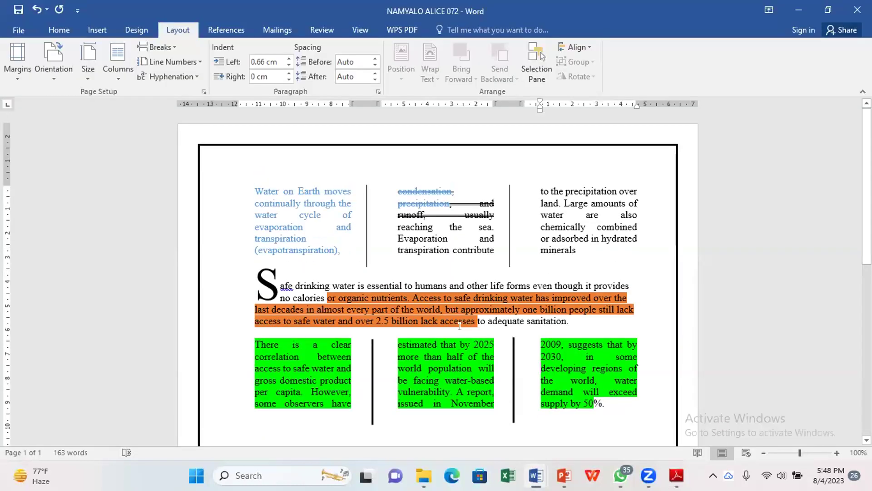
key("ctrl+p")
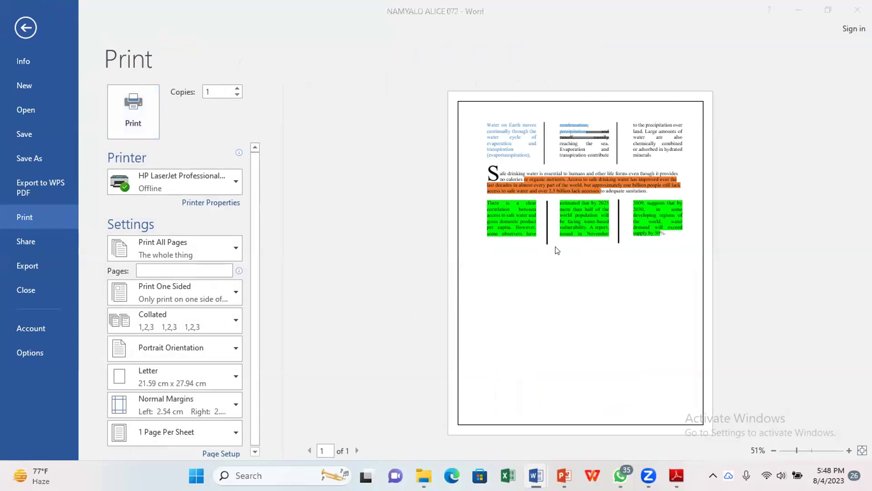
left_click(25, 28)
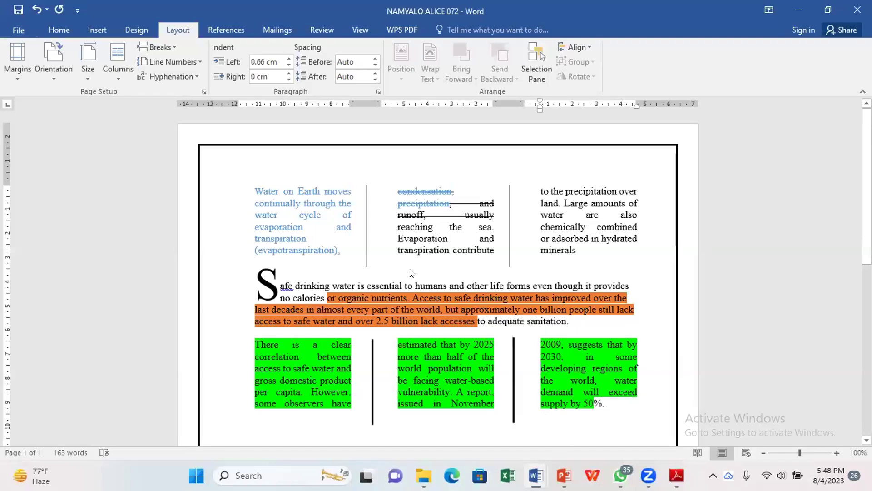
key("alt+F4")
key("n")
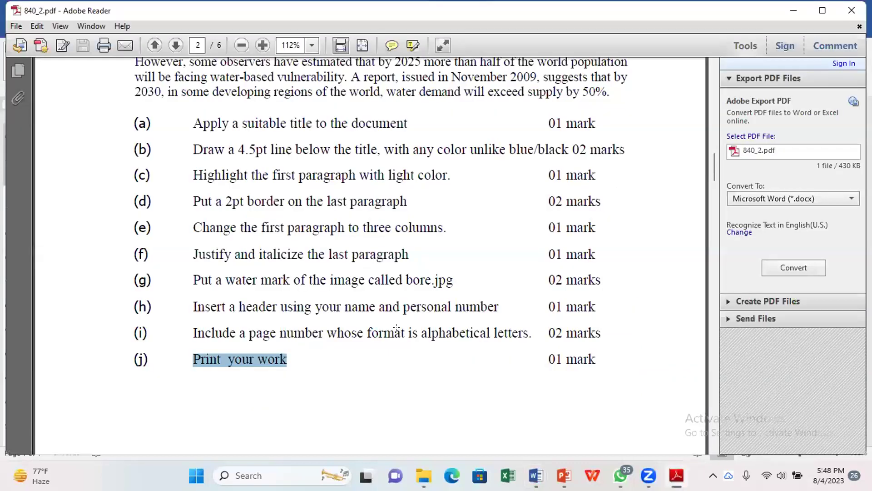
Step: Scroll the question paper to page 3's Spreadsheet marks table and switch to Excel
scroll(396, 327, "down", 5)
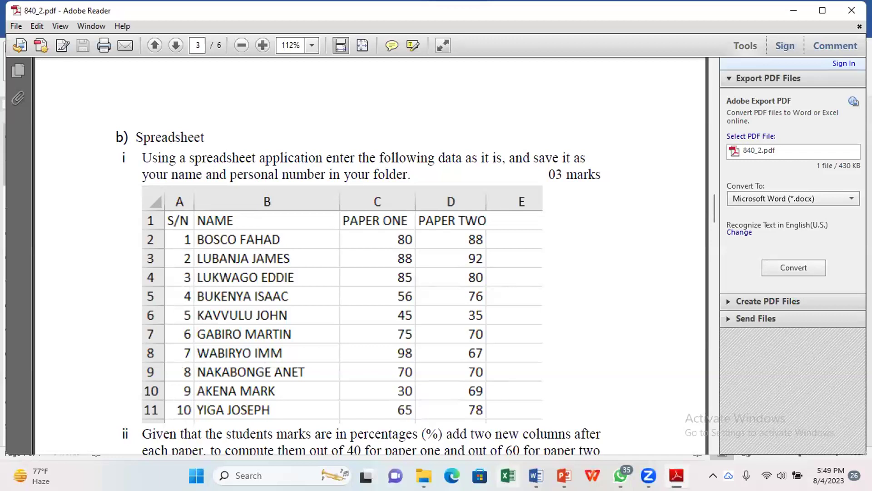
key("alt+Tab")
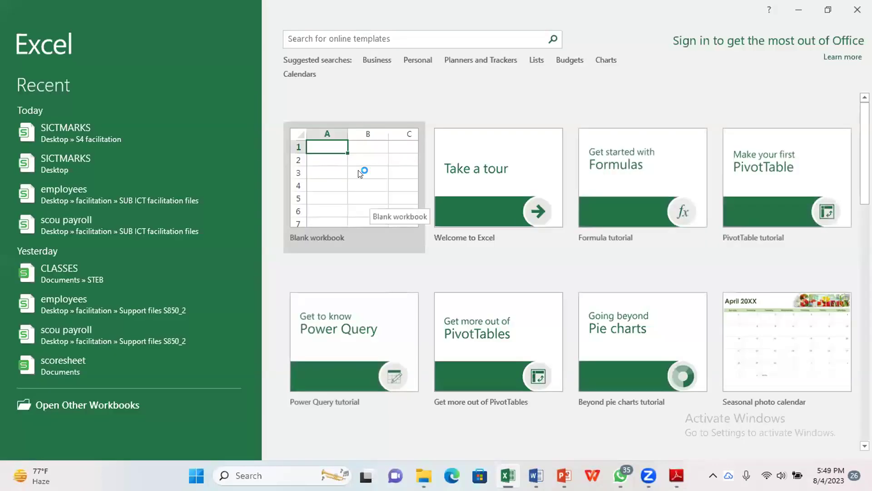
Step: Start a blank workbook, save it to Documents named with the student's name and personal number, then minimise Excel
left_click(360, 173)
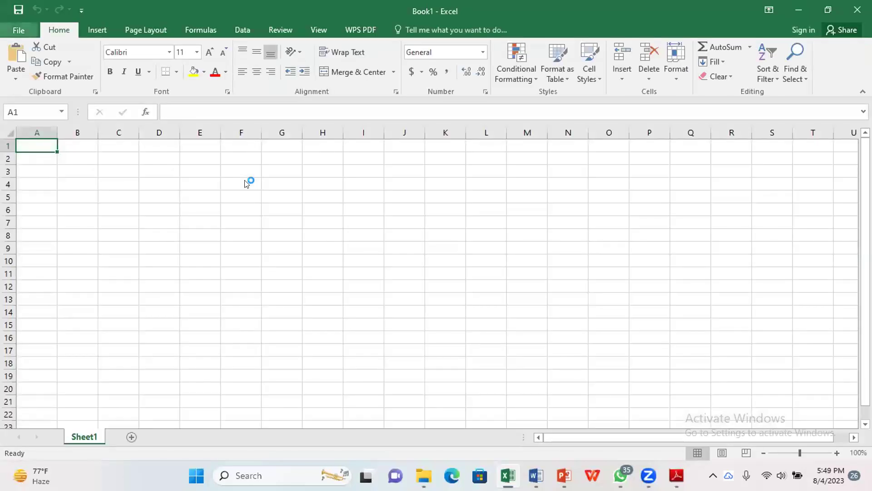
left_click(18, 30)
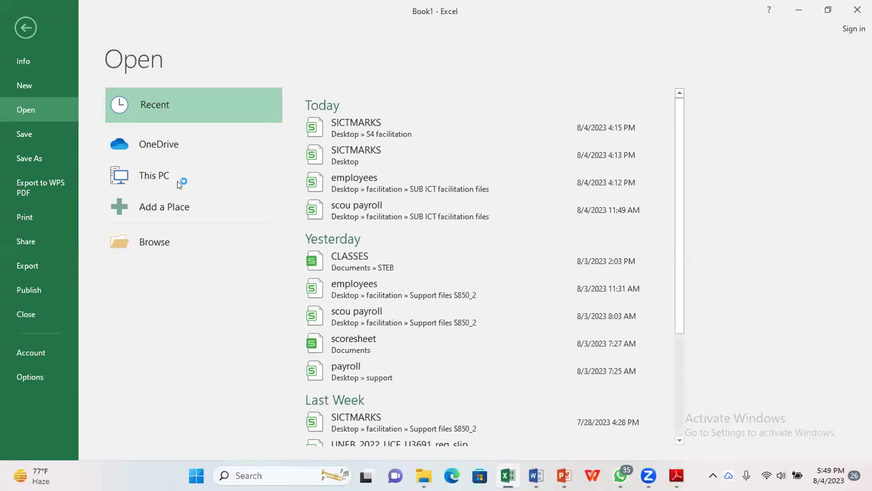
key("ctrl+s")
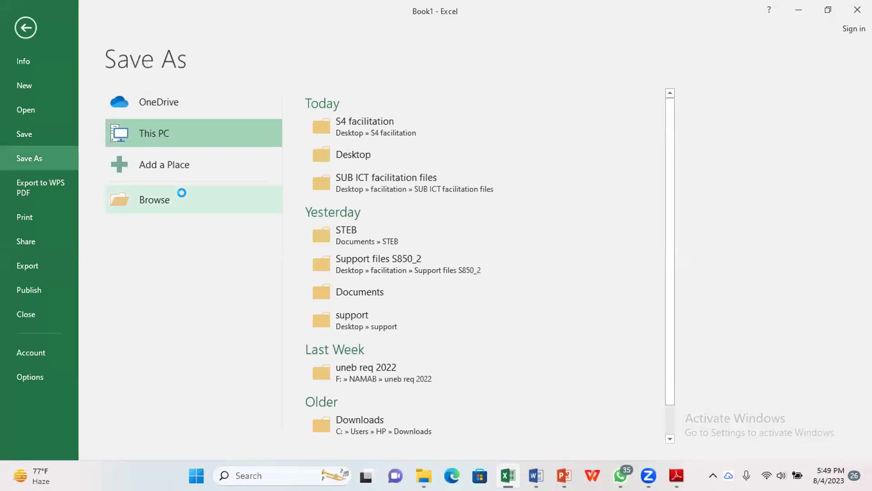
left_click(182, 193)
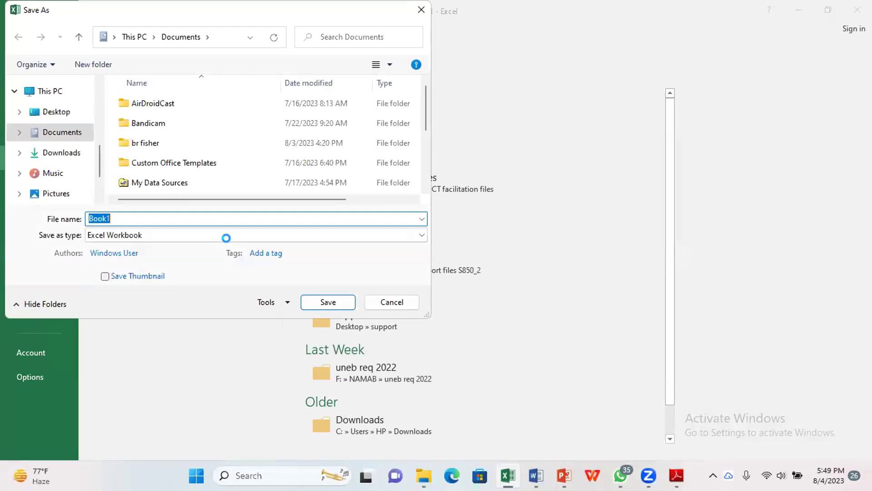
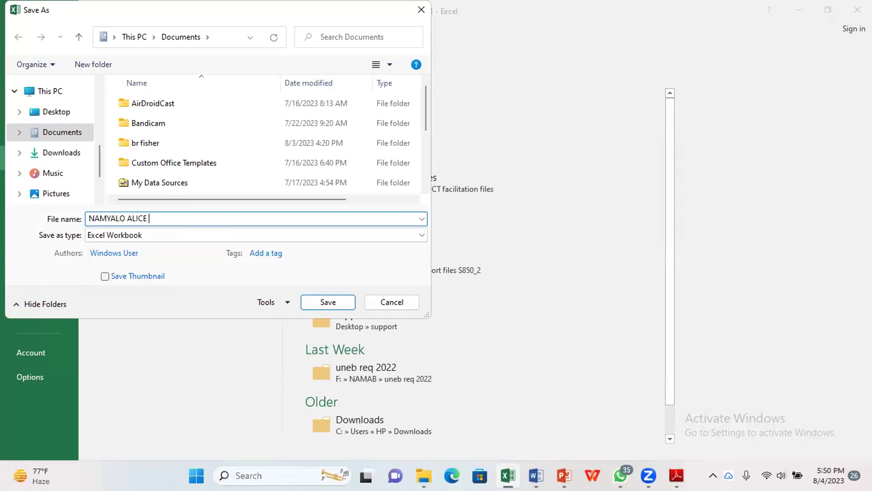
type("57")
key("BackSpace")
key("BackSpace")
left_click(316, 297)
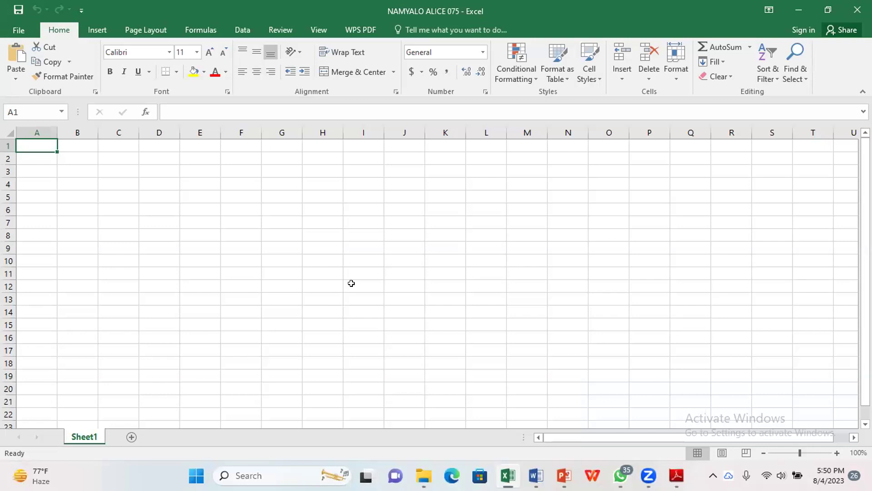
left_click(794, 8)
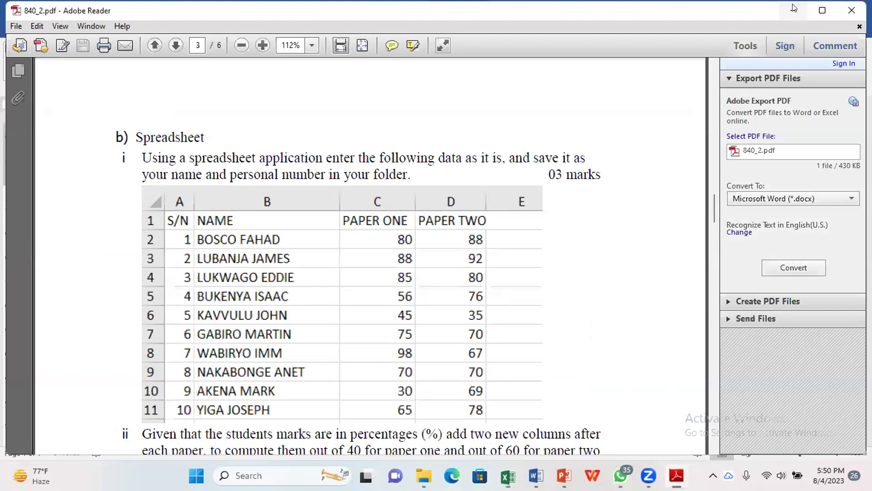
Step: Minimise the question paper and slide show windows to reveal the desktop
left_click(794, 8)
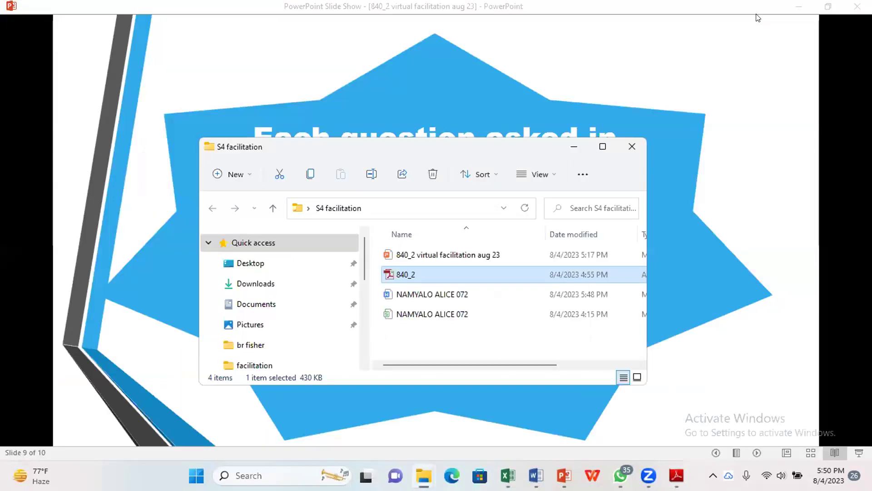
left_click(798, 7)
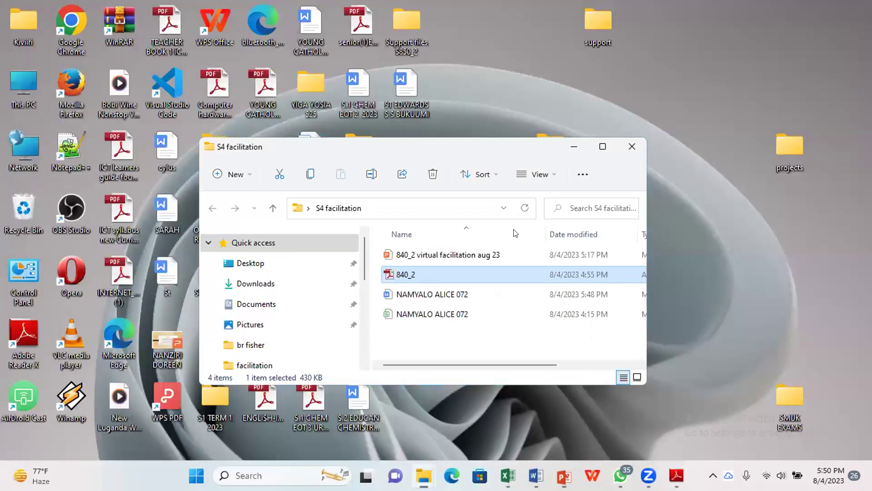
key("super+d")
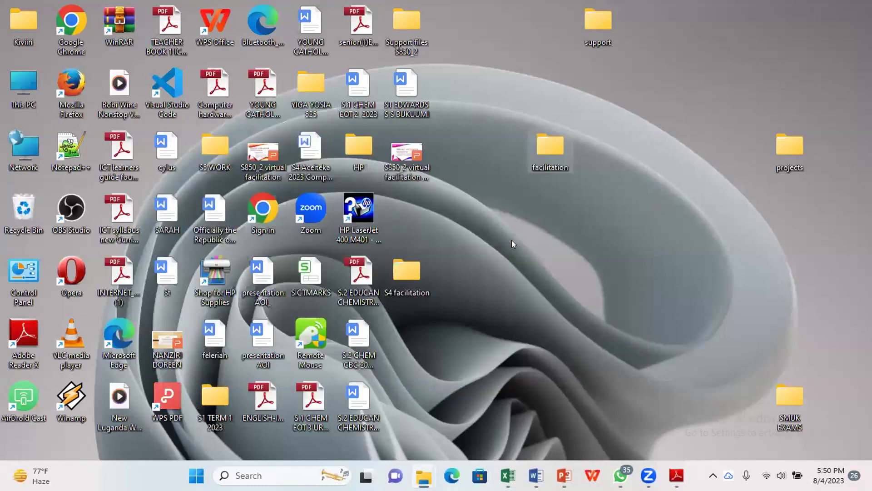
Step: Create a new desktop folder named with the student's name and personal number
right_click(512, 244)
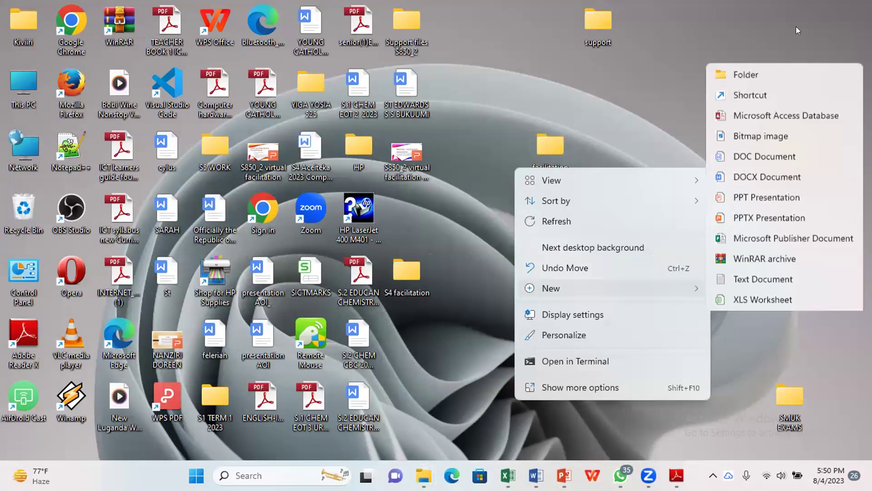
key("Escape")
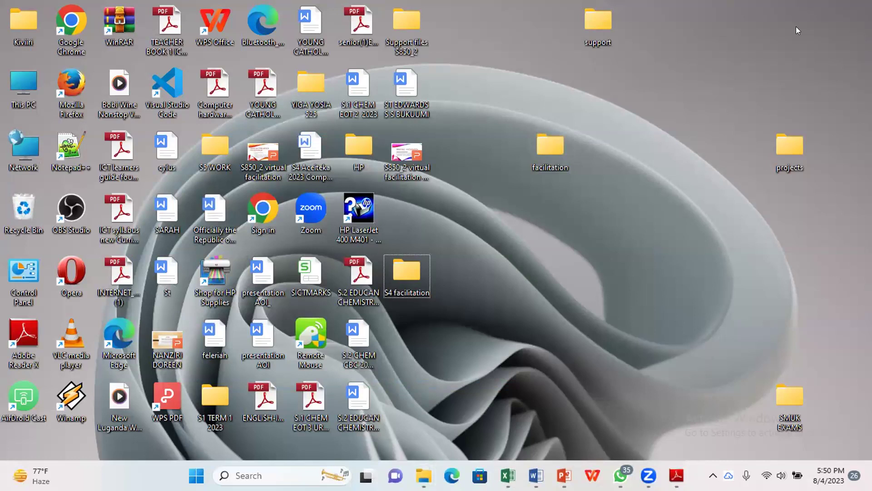
key("ctrl+shift+n")
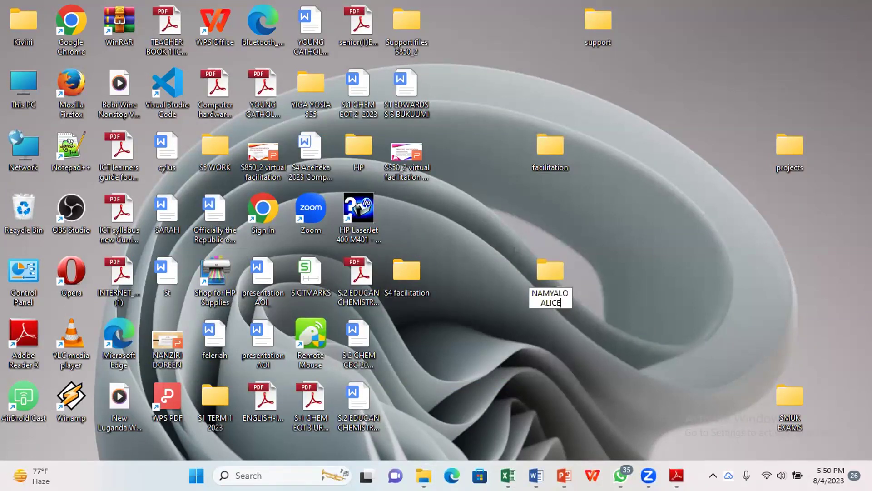
type(" 07")
key("slash")
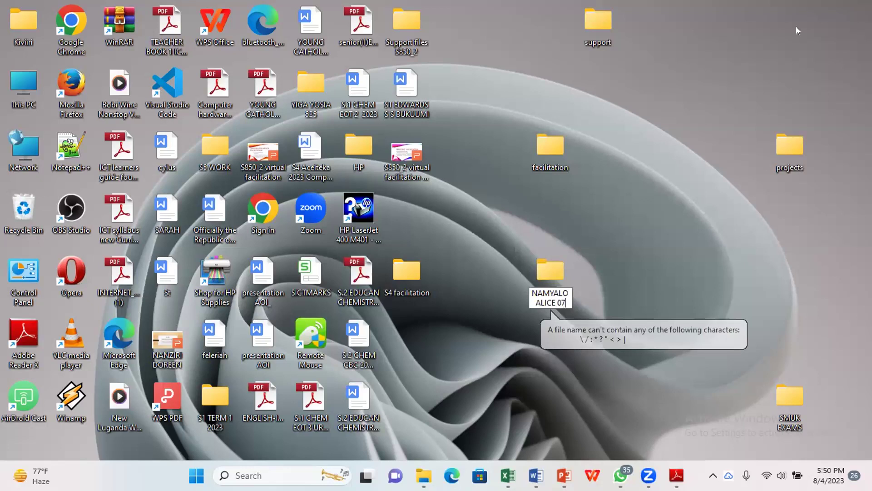
key("Return")
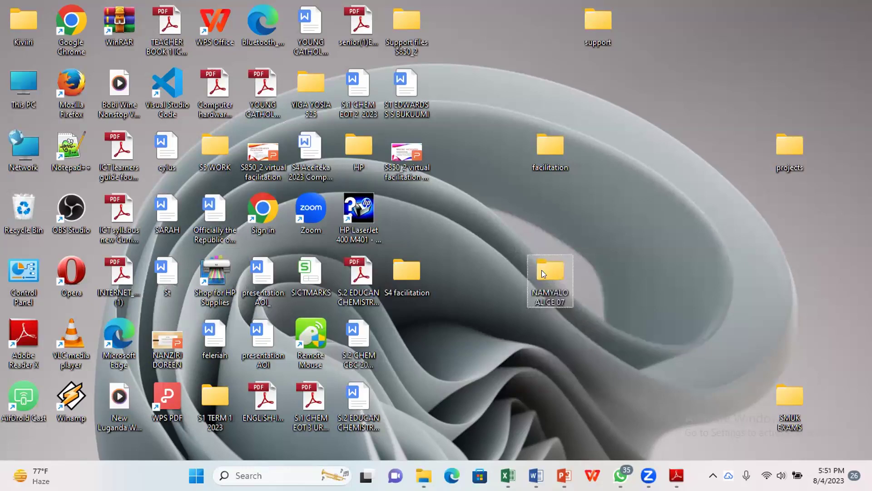
Step: Inside the new folder, create an XLSX worksheet named with the student's name and personal number
double_click(542, 270)
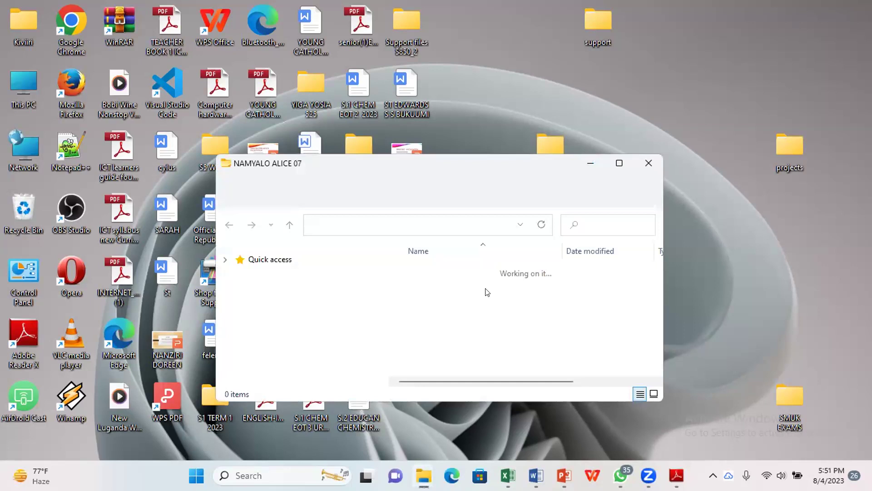
right_click(491, 316)
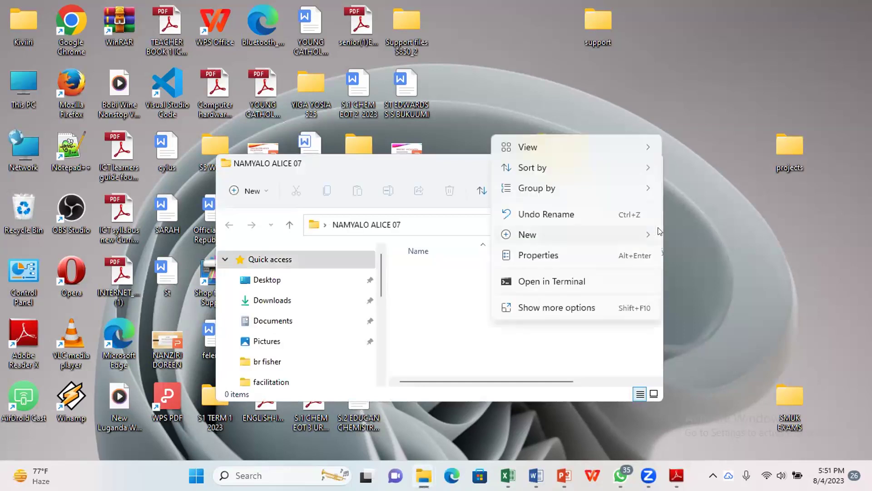
mouse_move(527, 234)
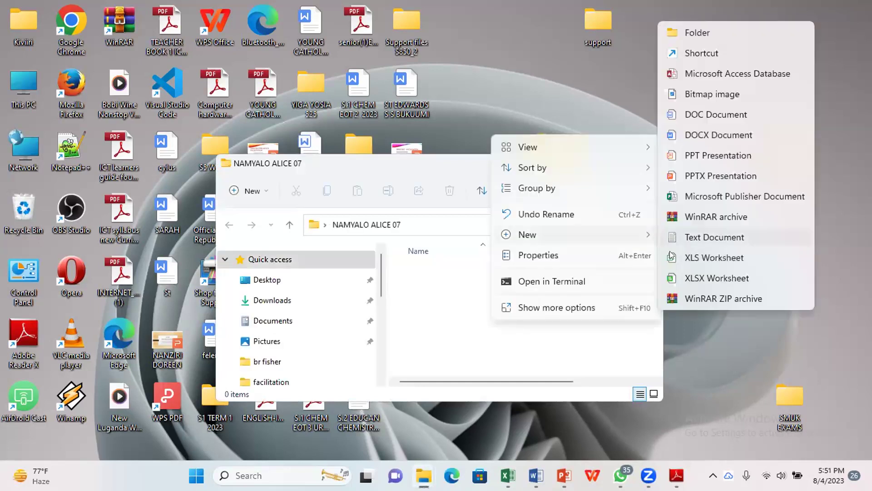
left_click(685, 270)
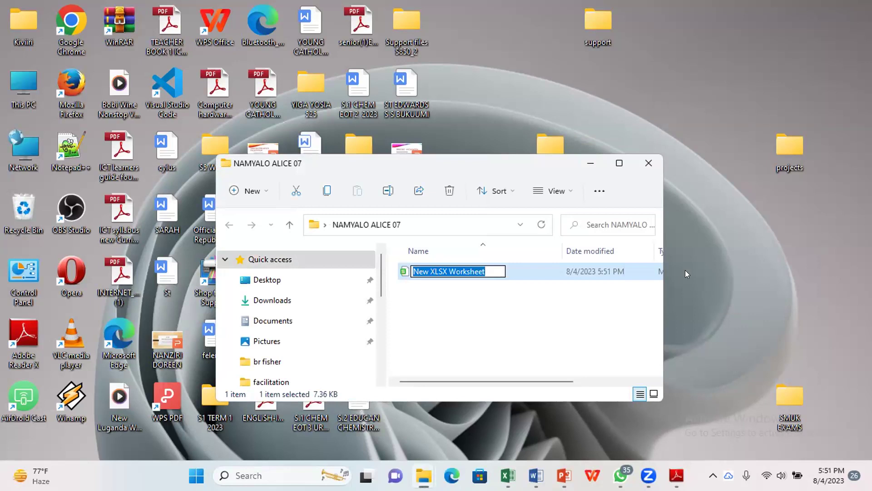
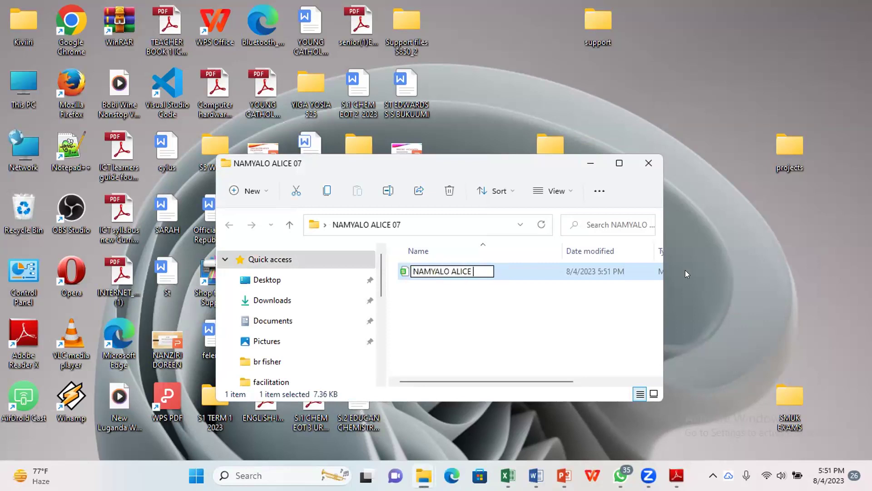
type("575")
key("BackSpace")
key("BackSpace")
key("BackSpace")
key("Return")
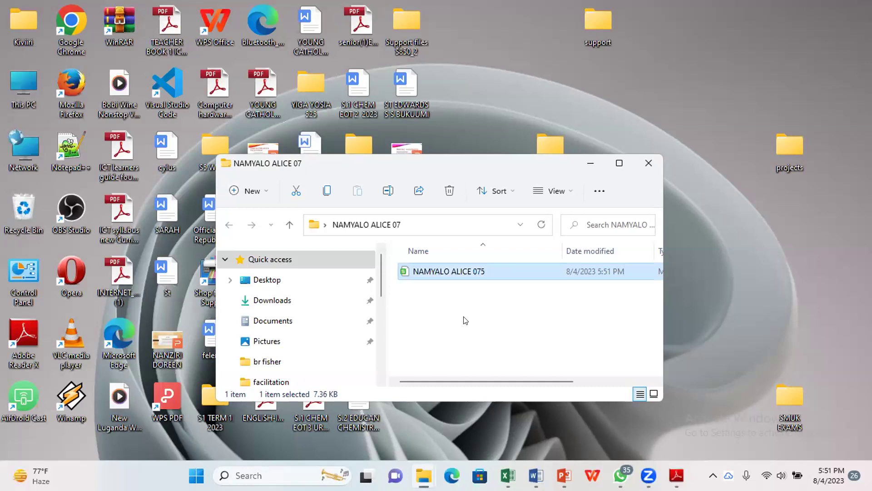
Step: Add a Word document to the folder, pasting the workbook's name as its name
right_click(466, 320)
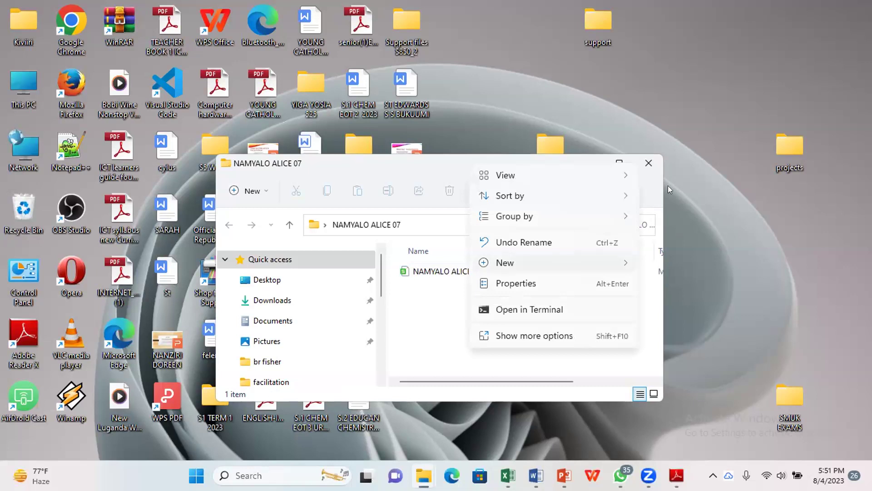
mouse_move(668, 186)
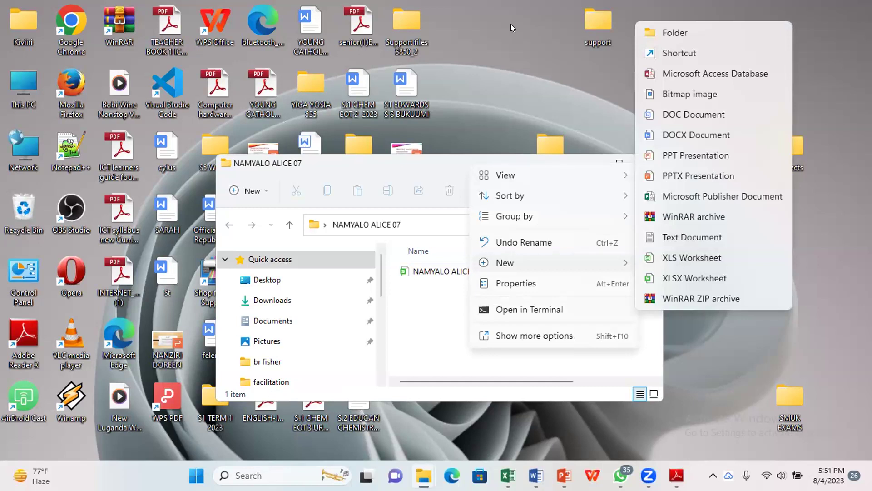
left_click(441, 313)
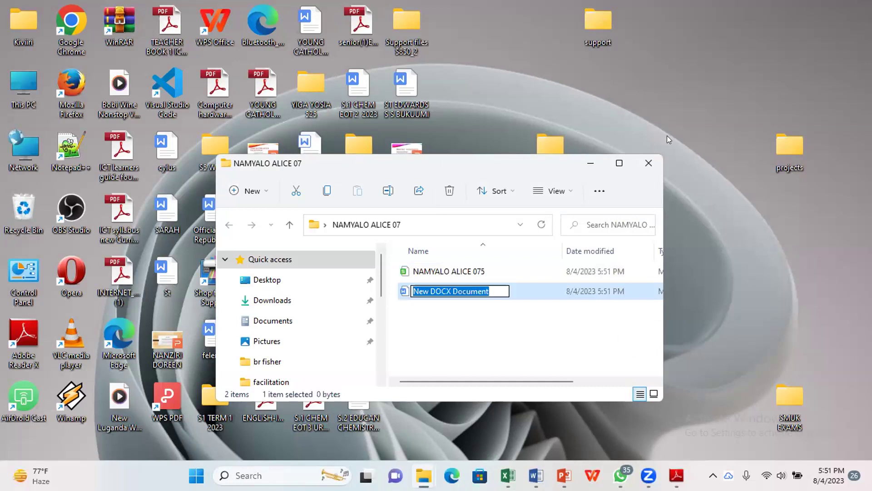
type("NAM")
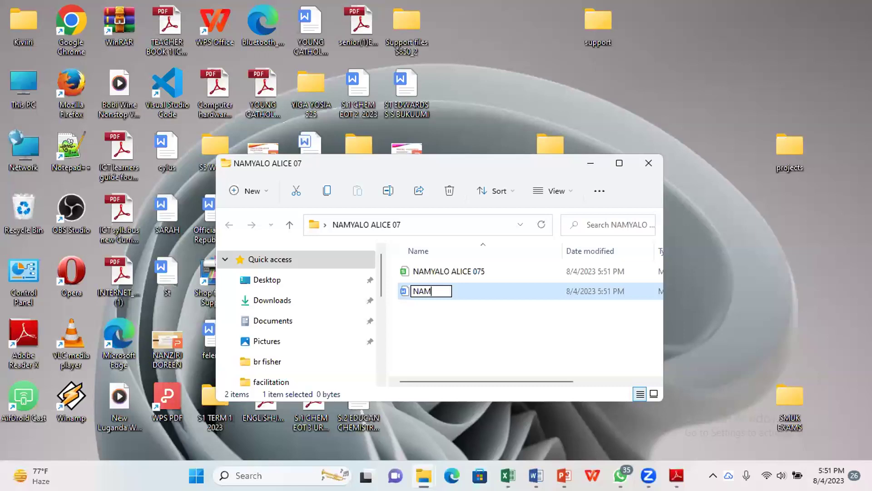
key("ctrl+a")
key("Return")
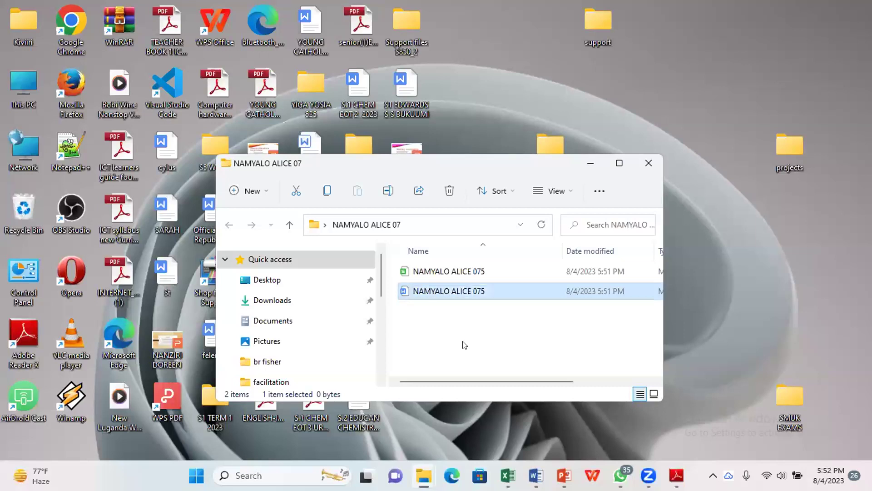
Step: Add a PowerPoint presentation to the folder with the same pasted name
right_click(467, 363)
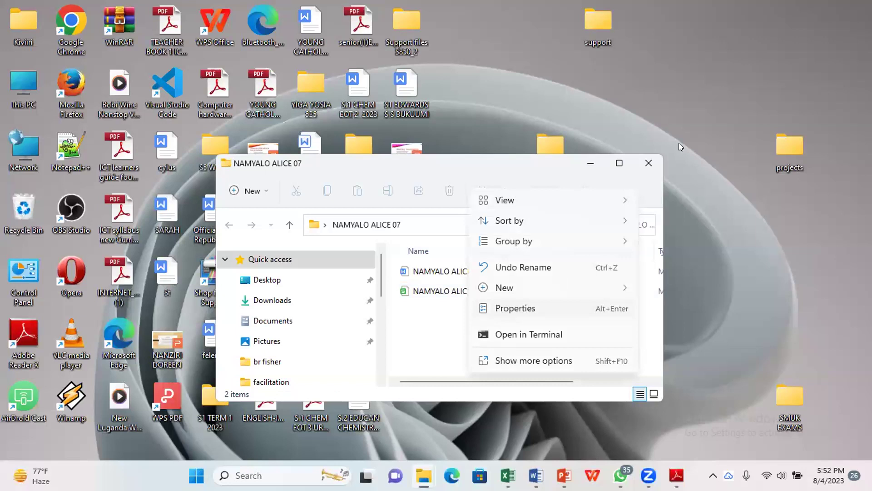
key("w")
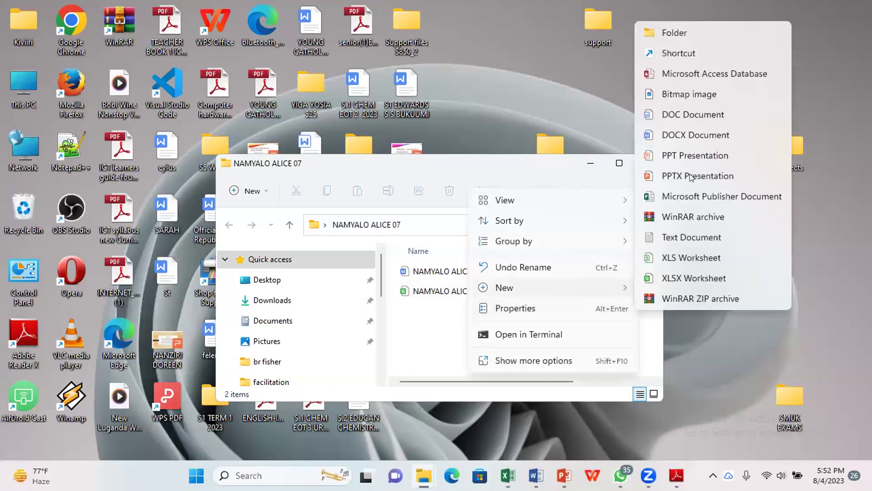
key("Escape")
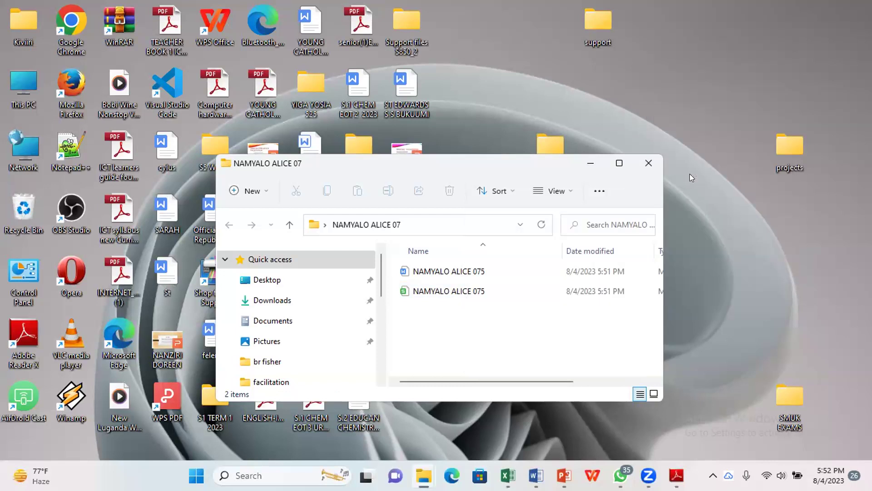
key("shift+F10")
key("w")
key("p")
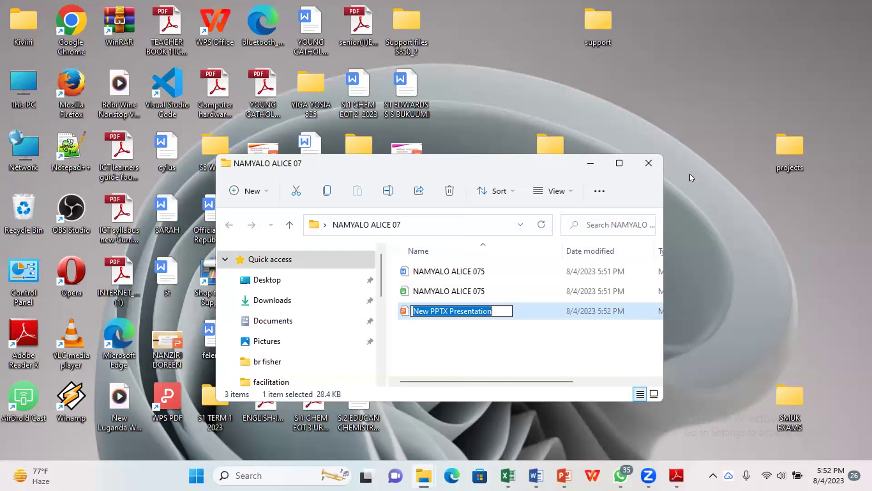
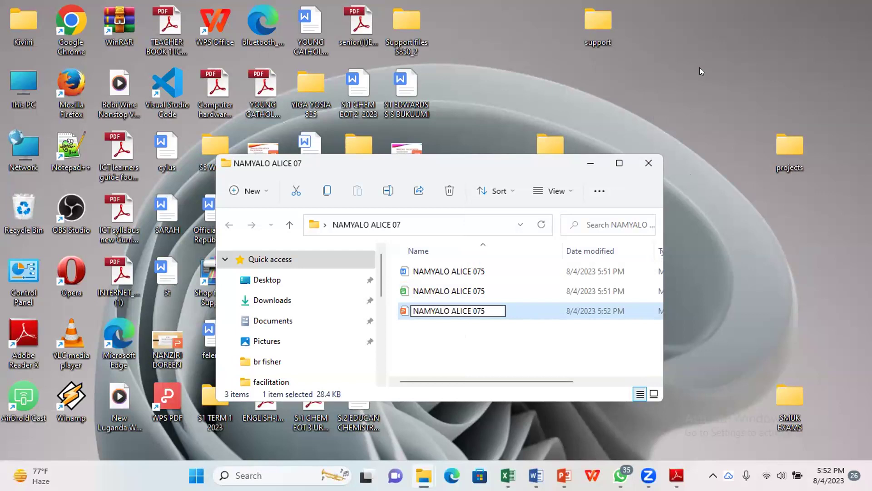
key("Return")
Step: Add an Access database with the same student name and number, then close the folder window
key("shift+F10")
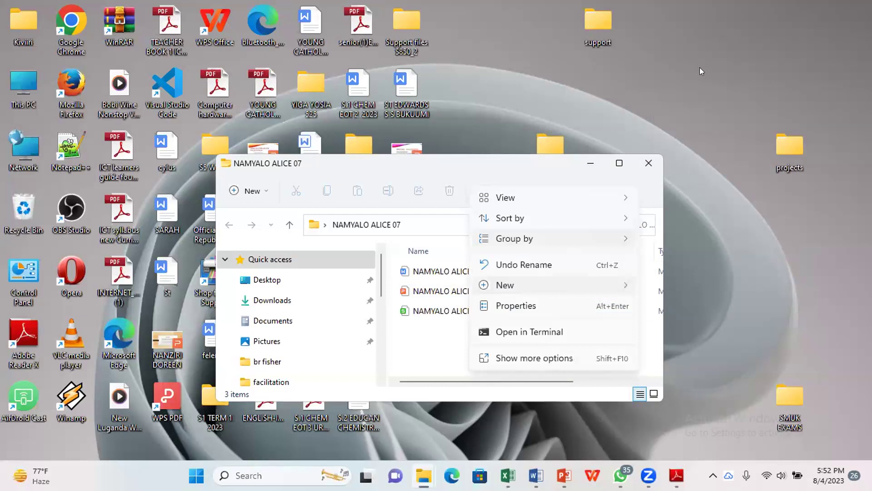
key("Right")
key("Down")
key("Down")
key("Return")
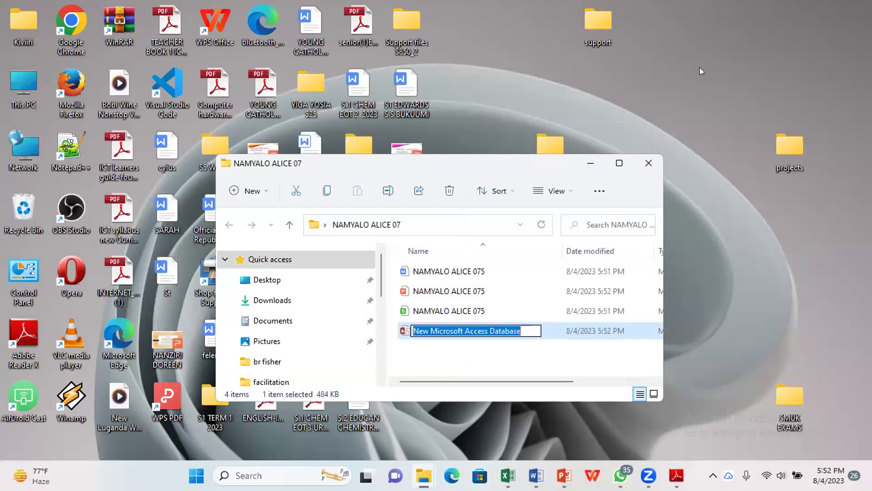
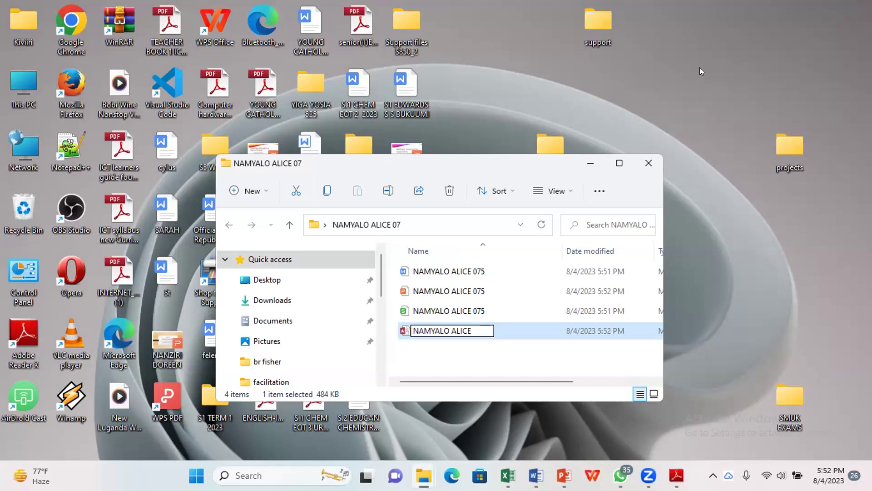
key("Return")
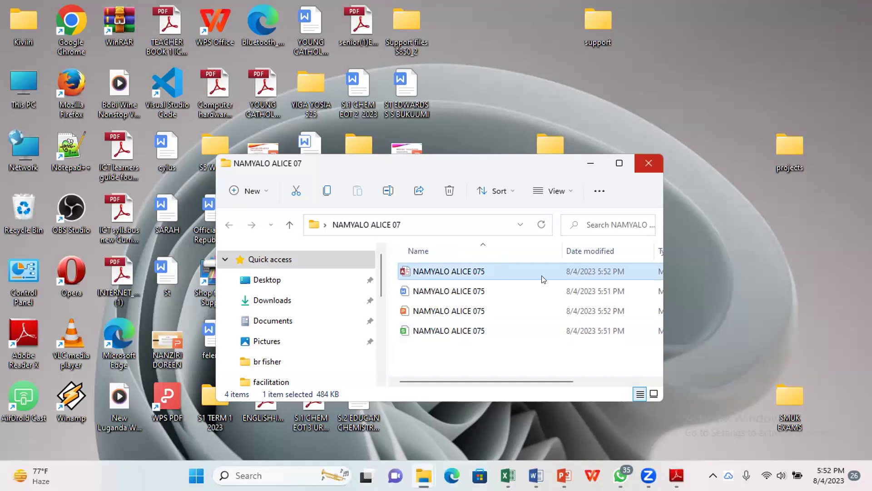
key("alt+F4")
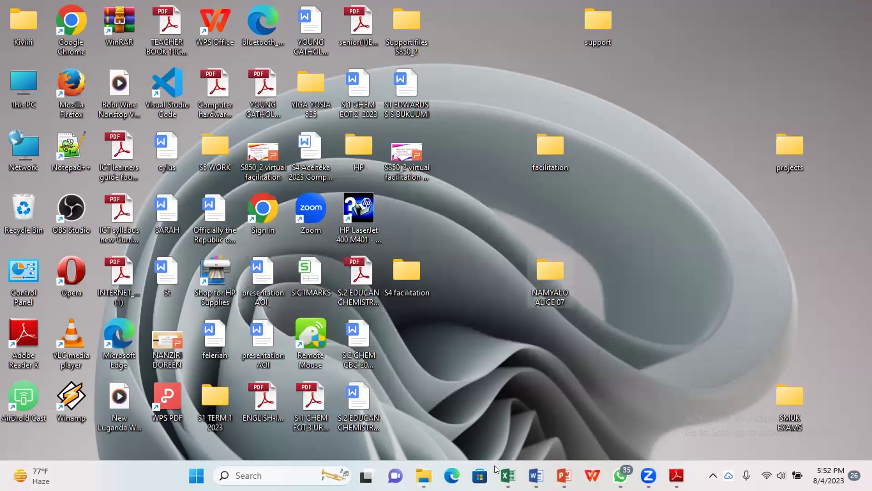
Step: Open the student's earlier marks workbook from the S4 facilitation folder in Excel
mouse_move(508, 475)
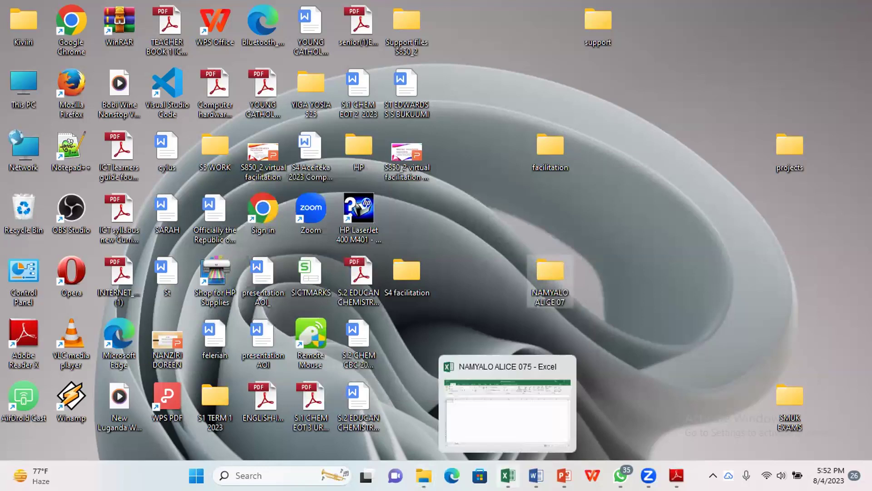
left_click(525, 413)
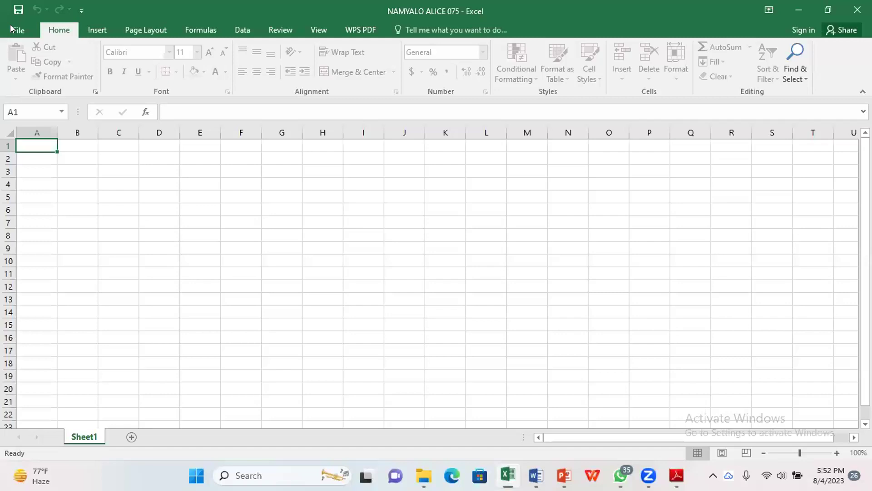
left_click(12, 28)
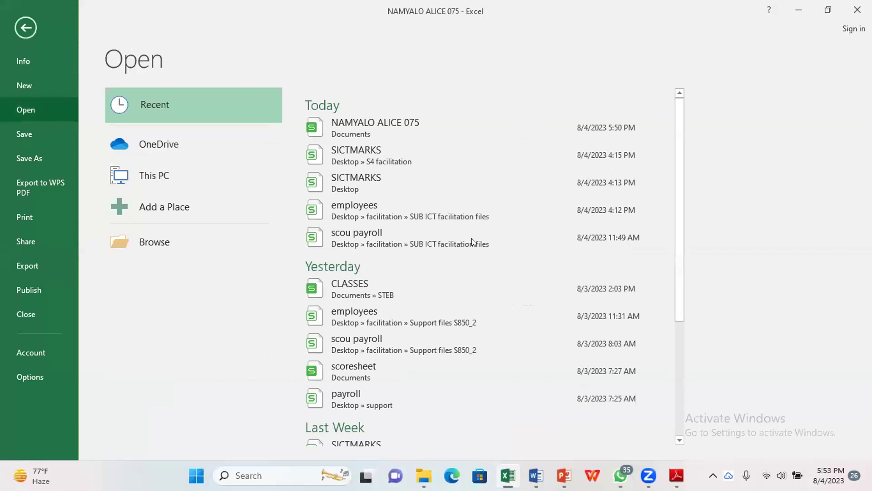
mouse_move(424, 476)
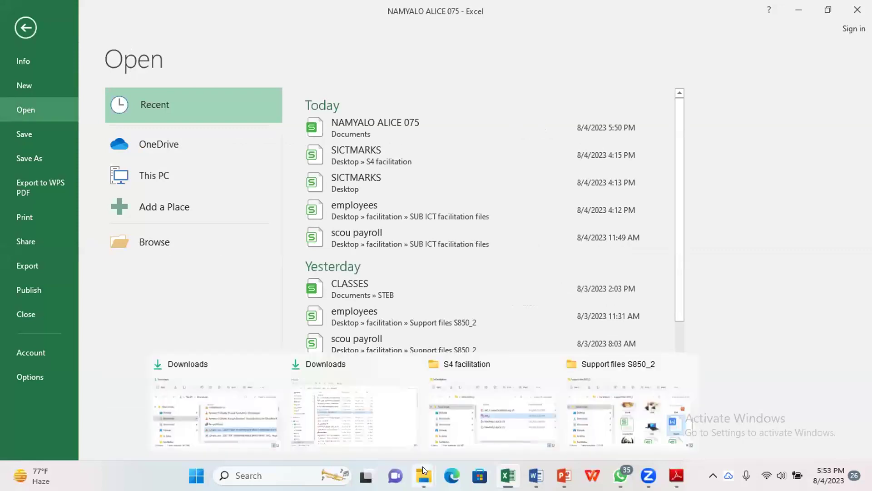
left_click(482, 407)
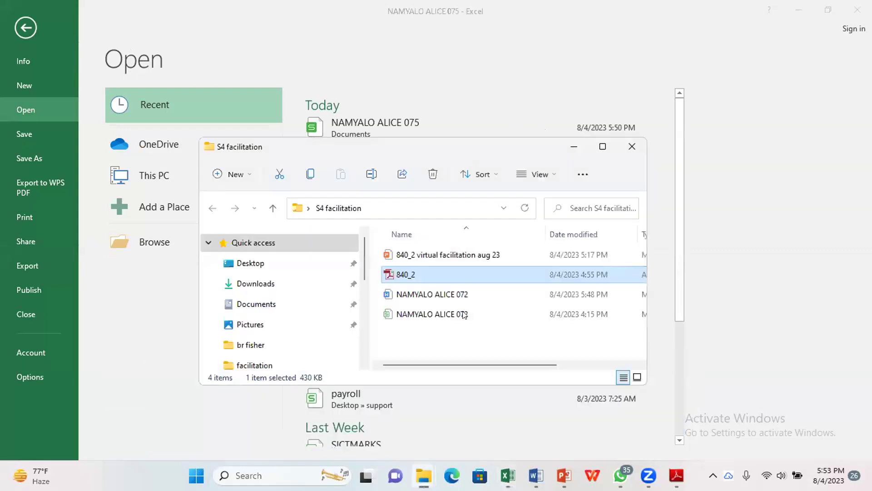
left_click(464, 315)
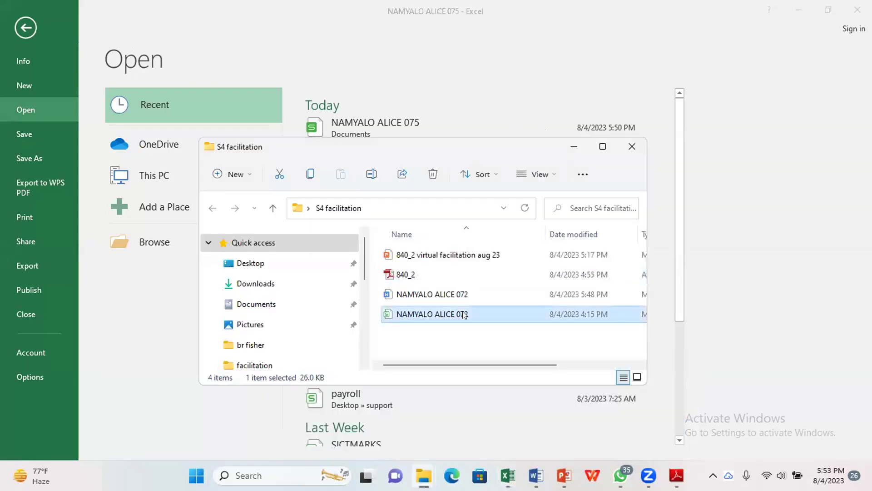
double_click(464, 315)
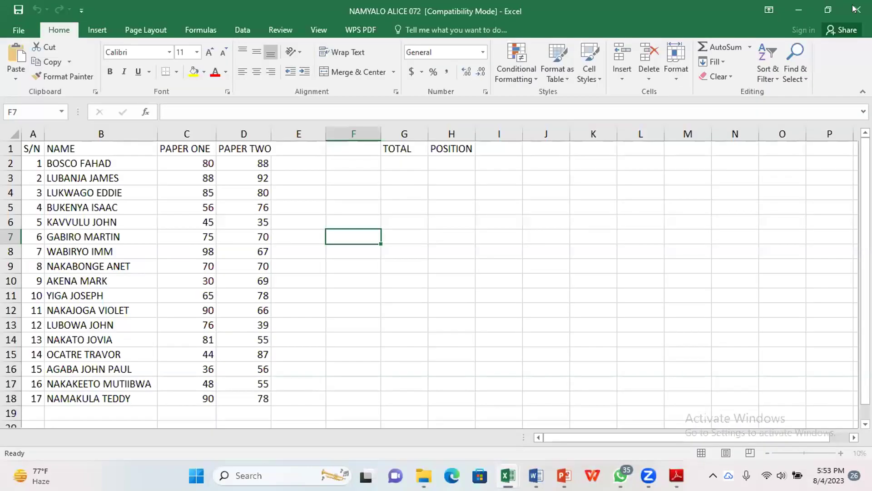
Step: Clear rows 13 to 19 so only students 1–11 remain, then switch to the PDF
left_click(857, 9)
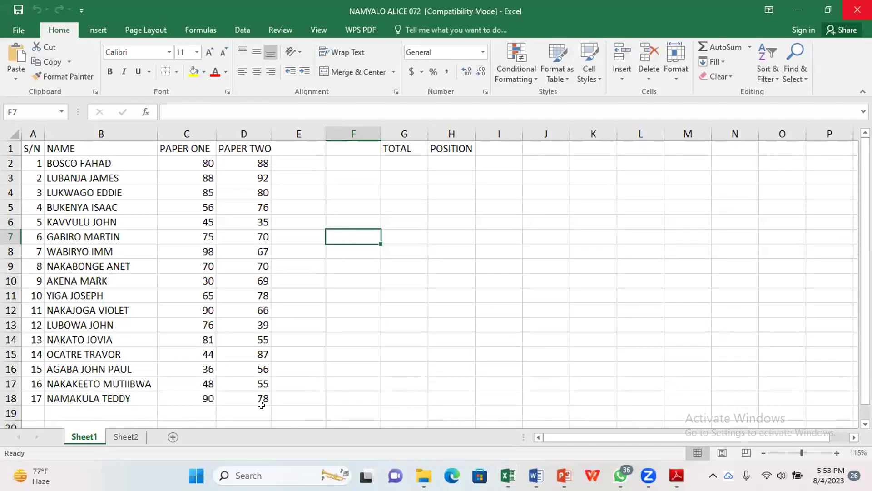
left_click_drag(33, 324, 261, 404)
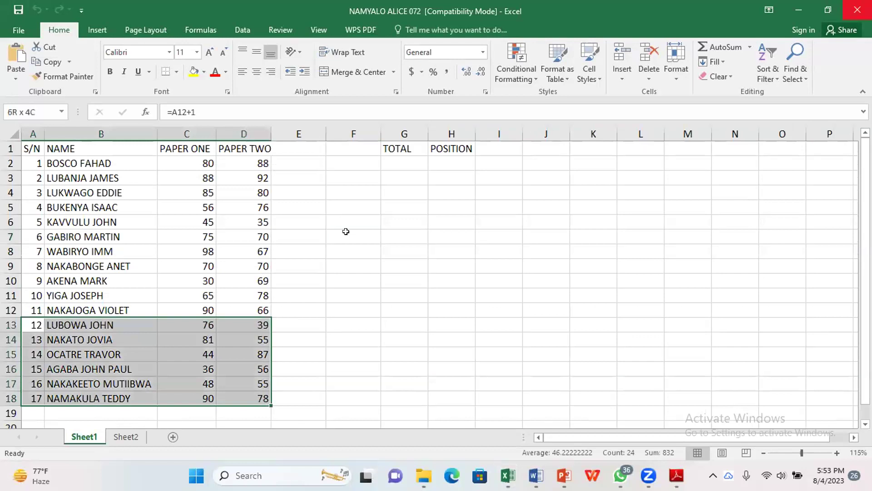
key("shift+Down")
key("Delete")
left_click(295, 278)
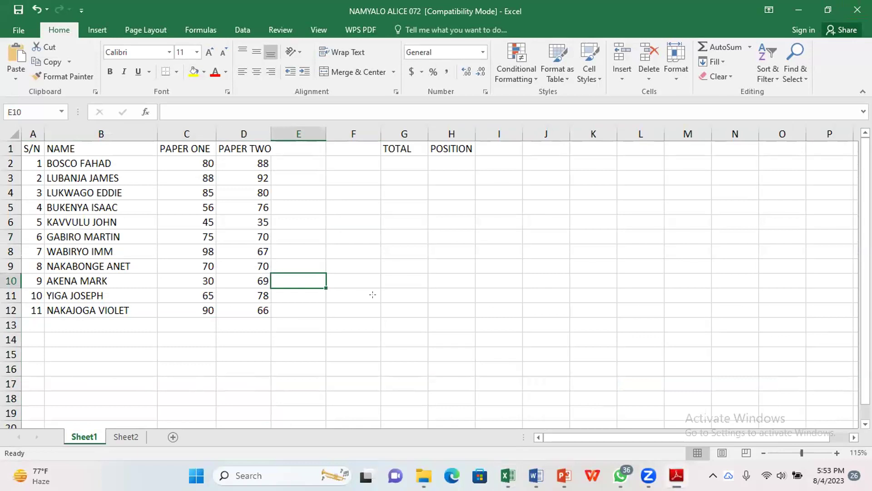
key("alt+Tab")
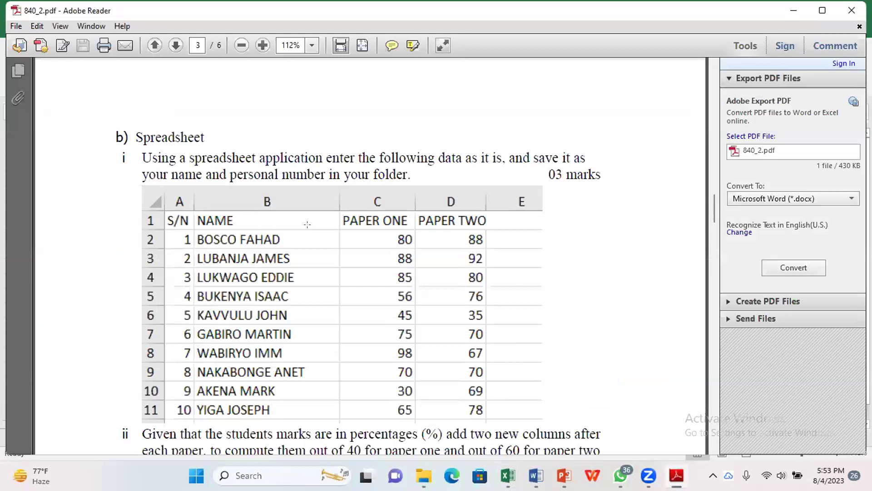
Step: Scroll the PDF to question ii on out-of-40 and out-of-60 columns, then return to Excel
scroll(284, 261, "down", 3)
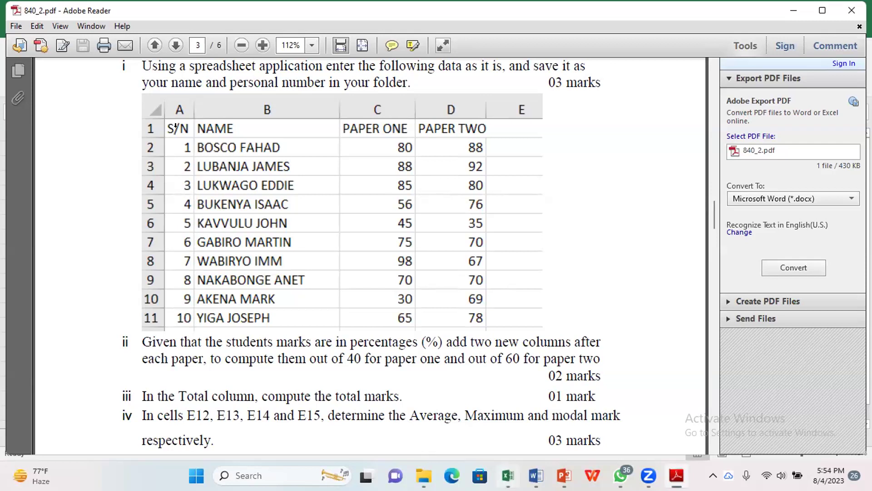
key("alt+Tab")
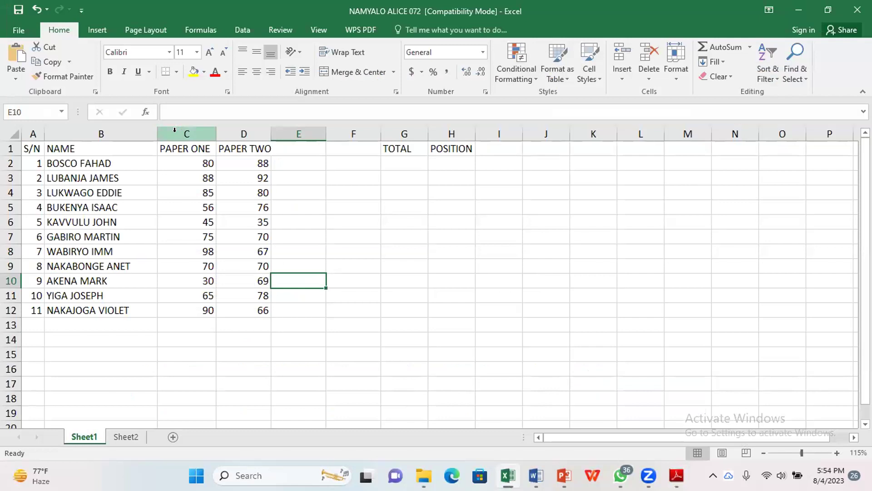
Step: Insert a blank column D before PAPER TWO, checking the question paper once more
right_click(182, 133)
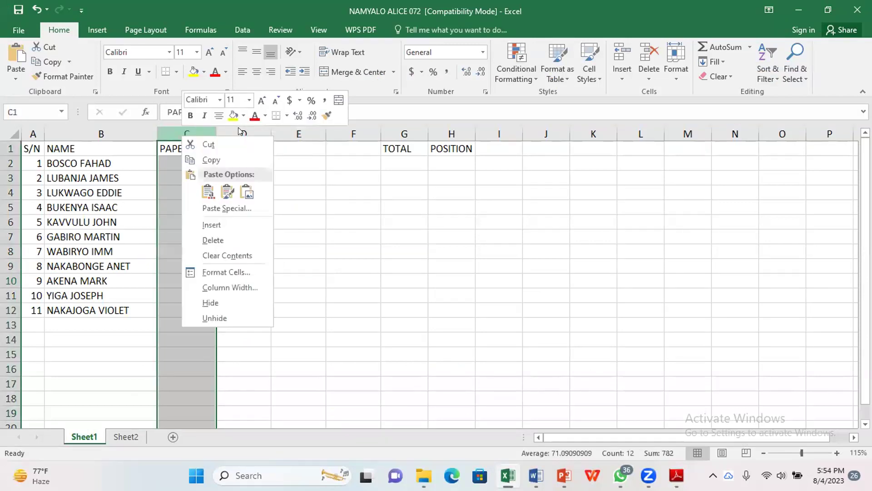
right_click(241, 133)
left_click(268, 218)
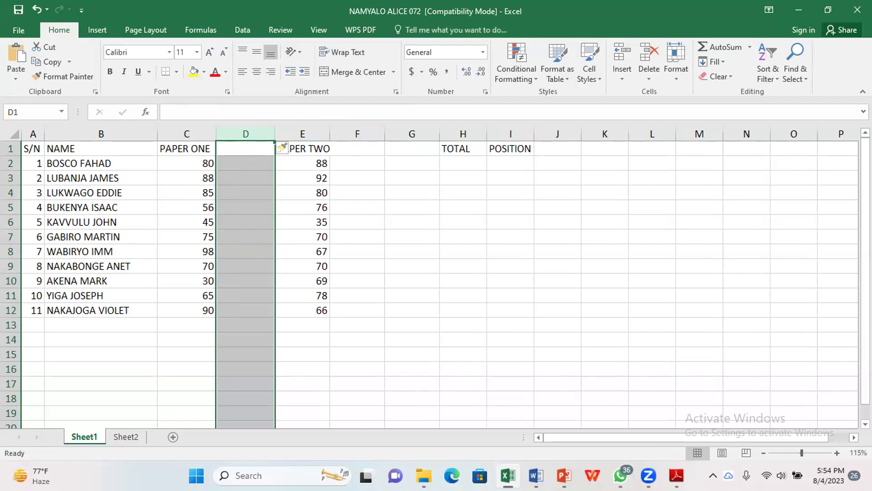
key("Down")
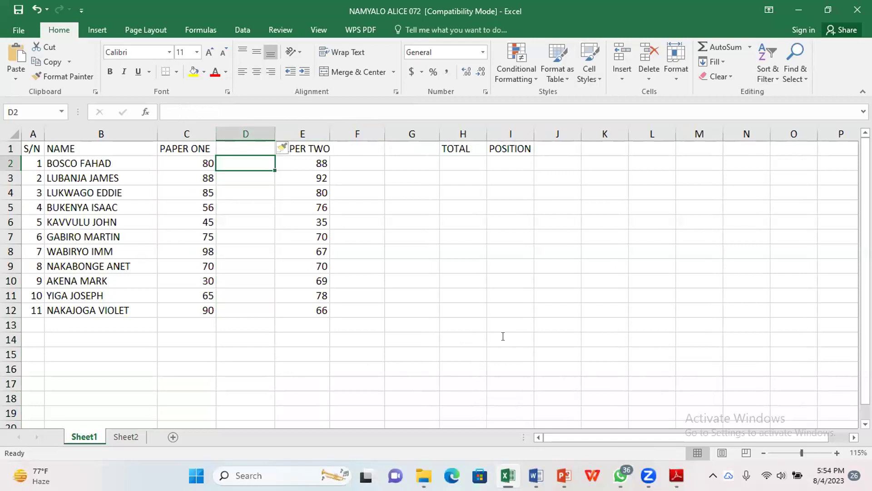
key("alt+Tab")
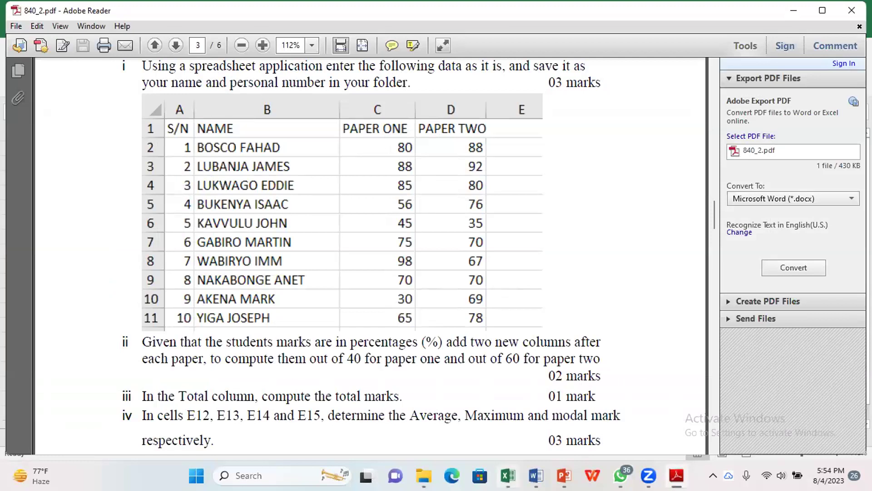
key("alt+Tab")
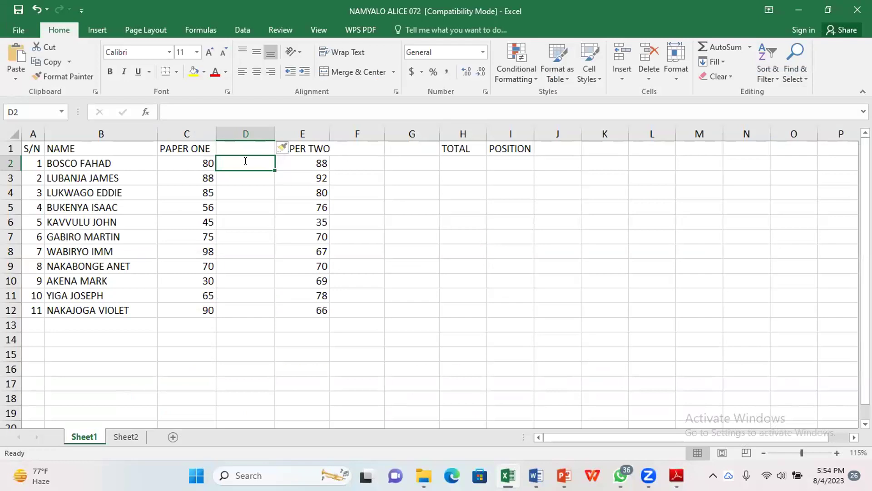
Step: Enter the formula =(C2/100)*40 in D2 to convert the Paper One mark to out of 40
type("=")
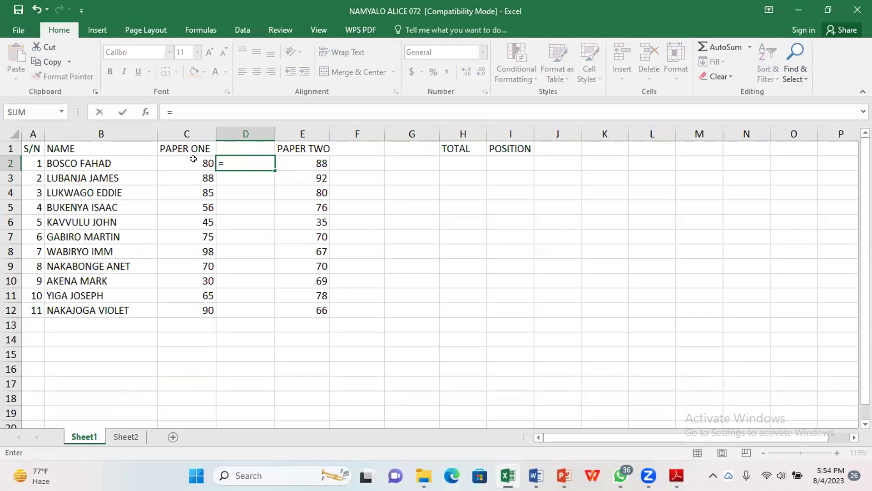
type("(")
left_click(193, 158)
type("/")
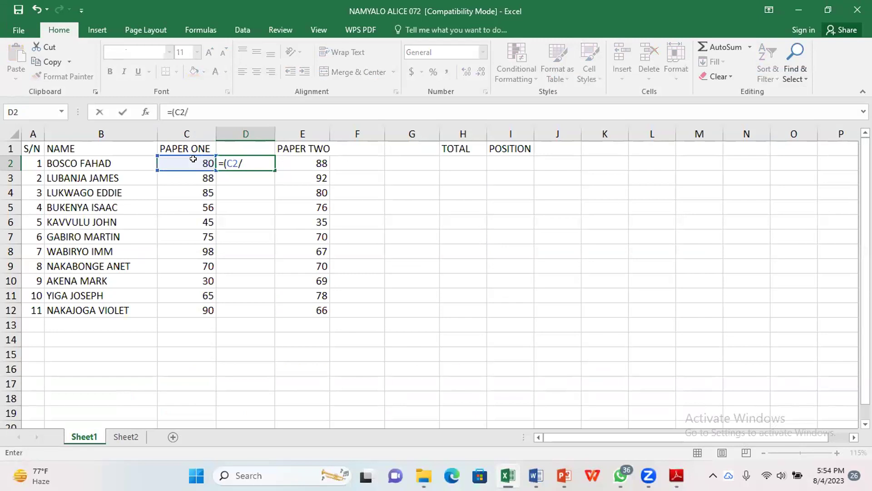
type("100)*4")
key("Return")
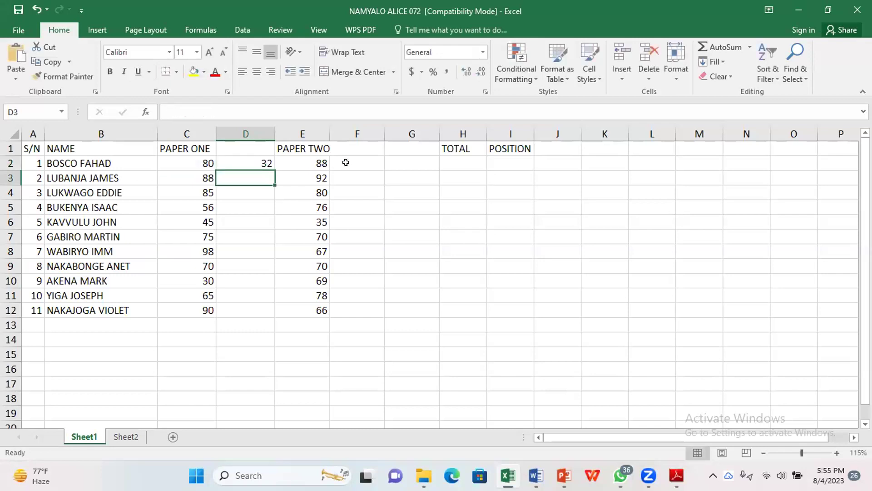
Step: Copy the D2 conversion formula down to row 12, then launch Calculator
left_click(346, 162)
left_click(274, 169)
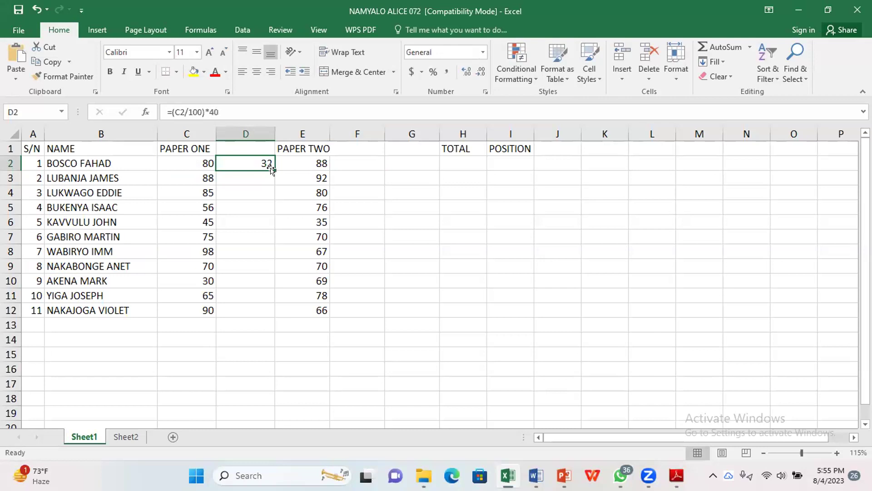
double_click(271, 169)
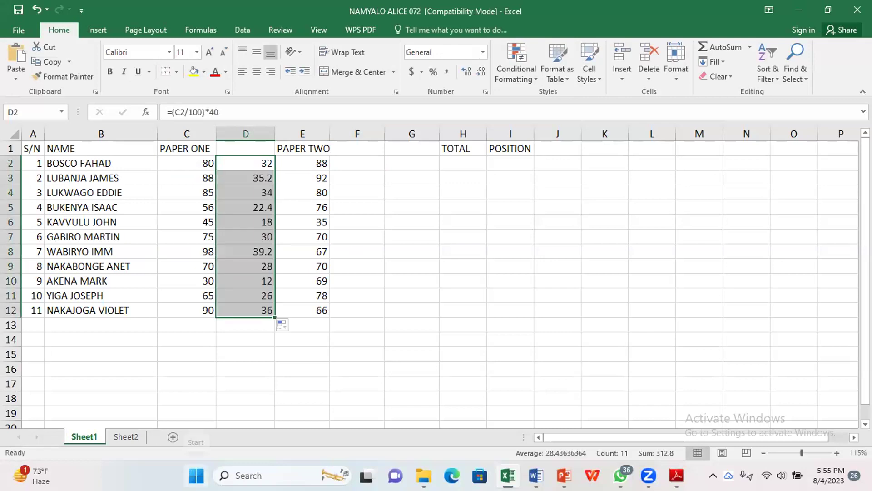
left_click(196, 475)
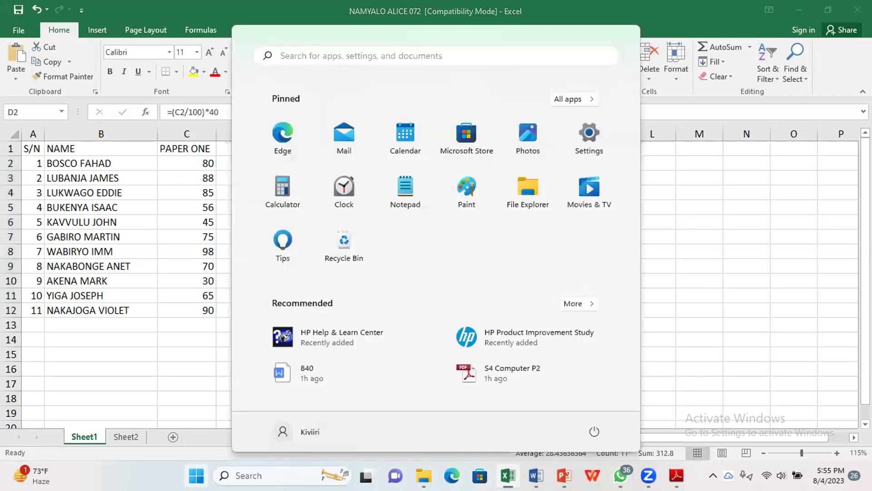
left_click(288, 188)
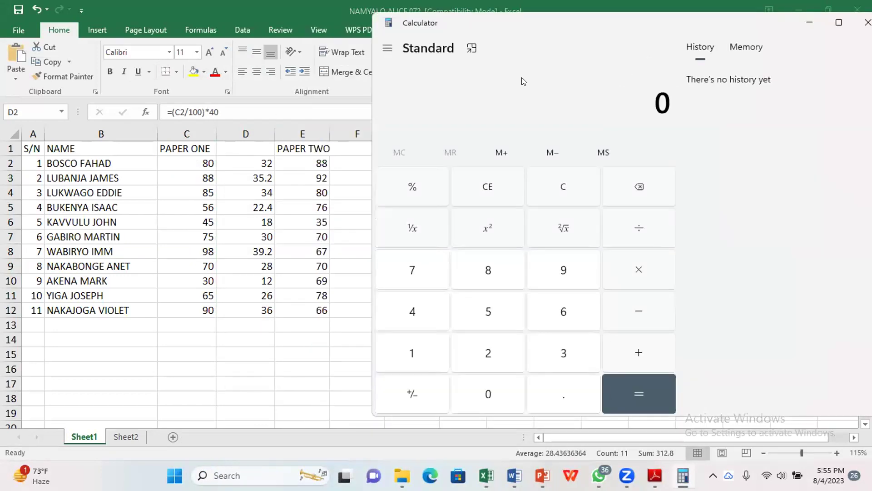
Step: Enter 88 in Calculator and try a first division and multiplication before clearing it
triple_click(486, 270)
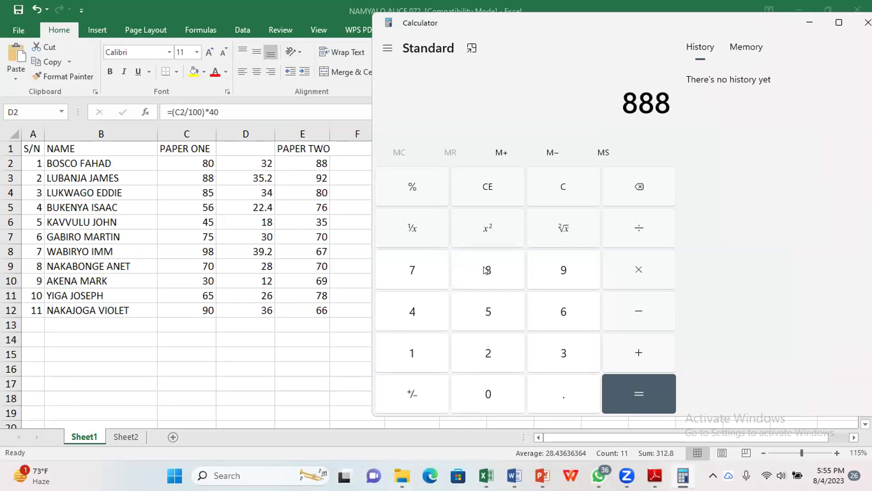
key("BackSpace")
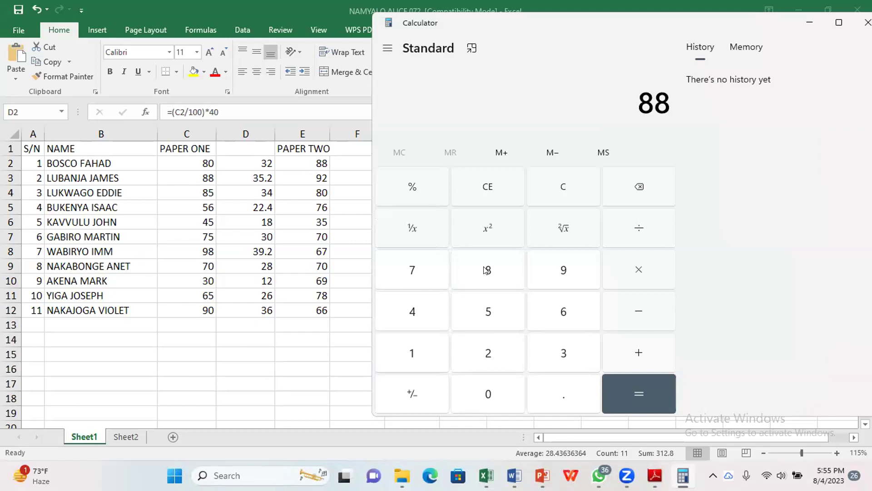
key("slash")
type("60")
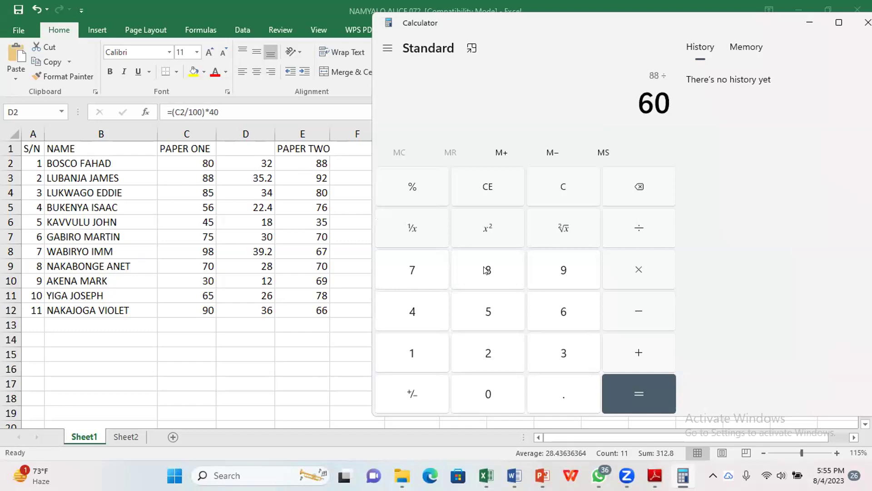
key("Return")
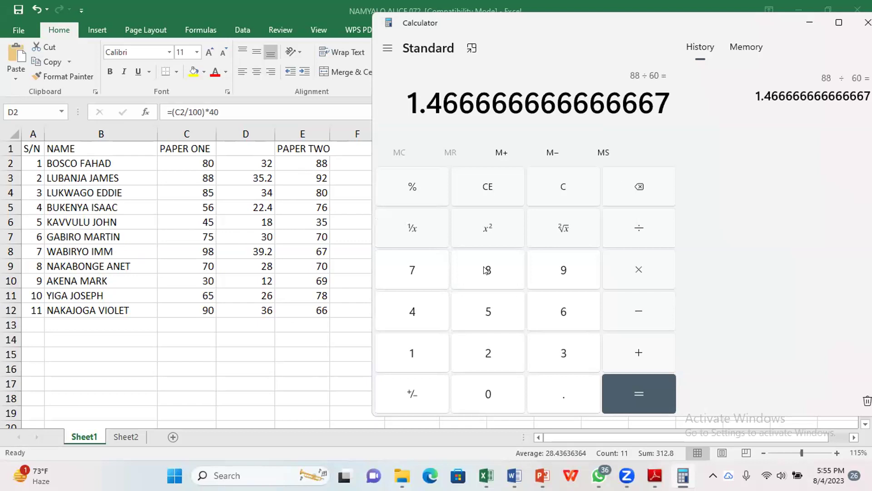
key("asterisk")
type("40")
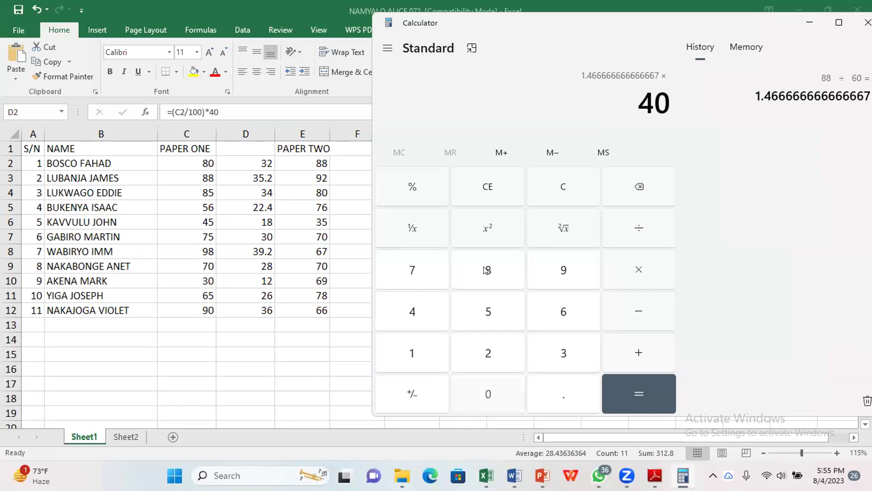
key("Delete")
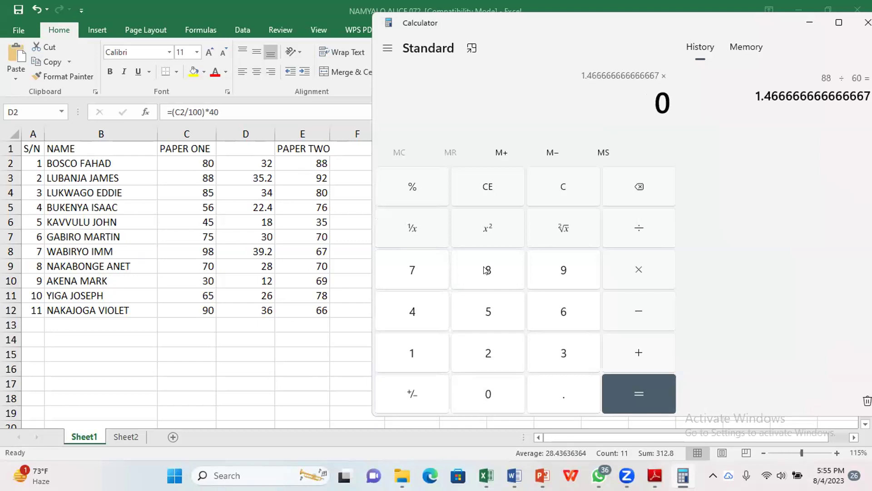
key("Return")
type("660")
key("Return")
Step: Compute 88/100*60 = 52.8, then return to Excel with cell F2 selected
type("8")
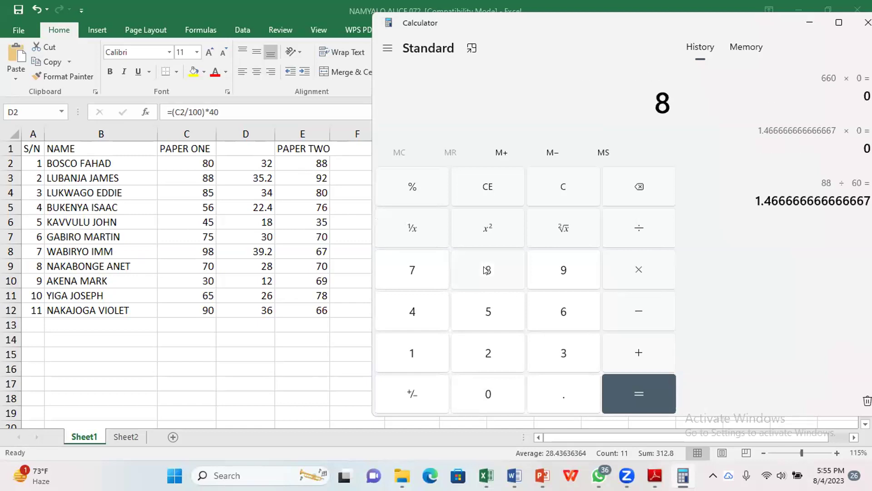
type("8/100")
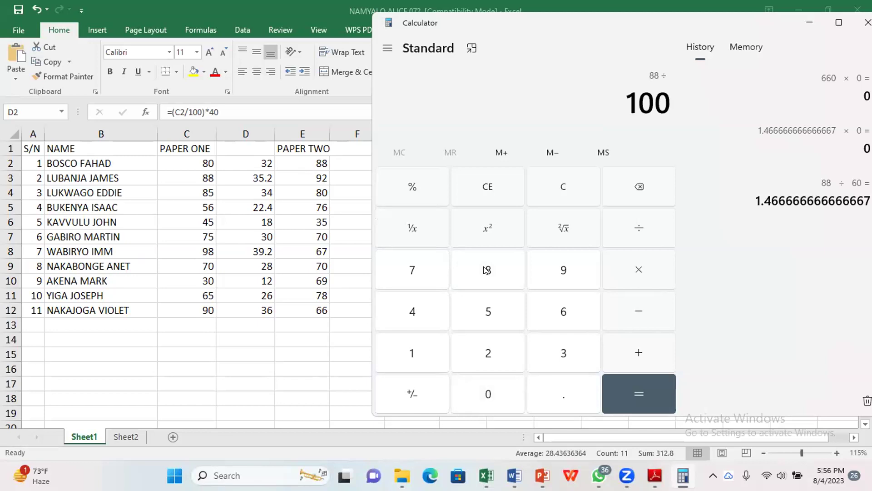
key("Return")
type("*60")
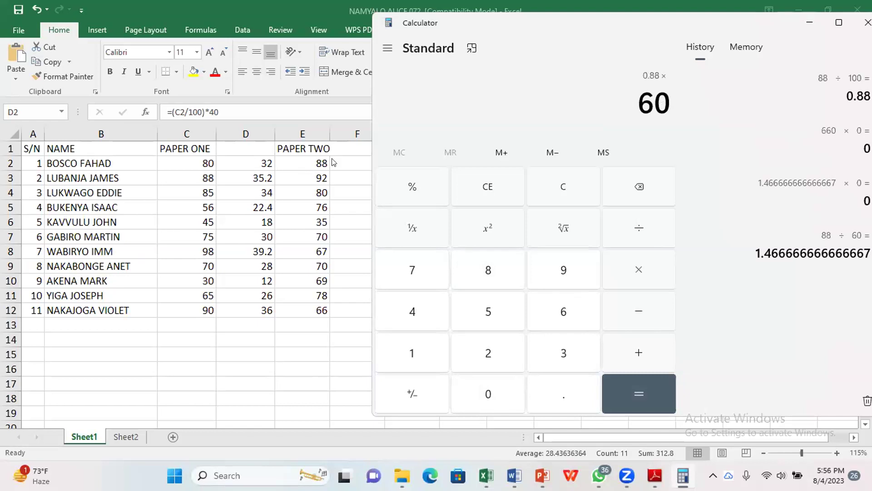
key("Return")
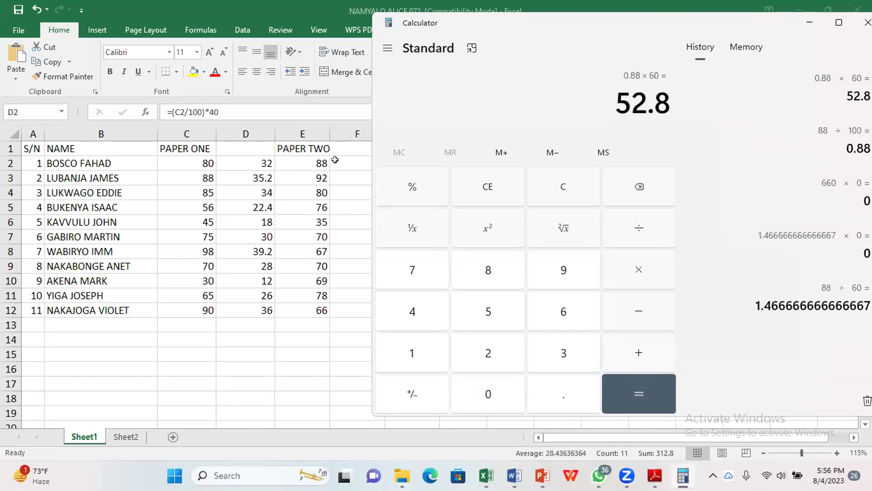
key("alt+Tab")
left_click(336, 160)
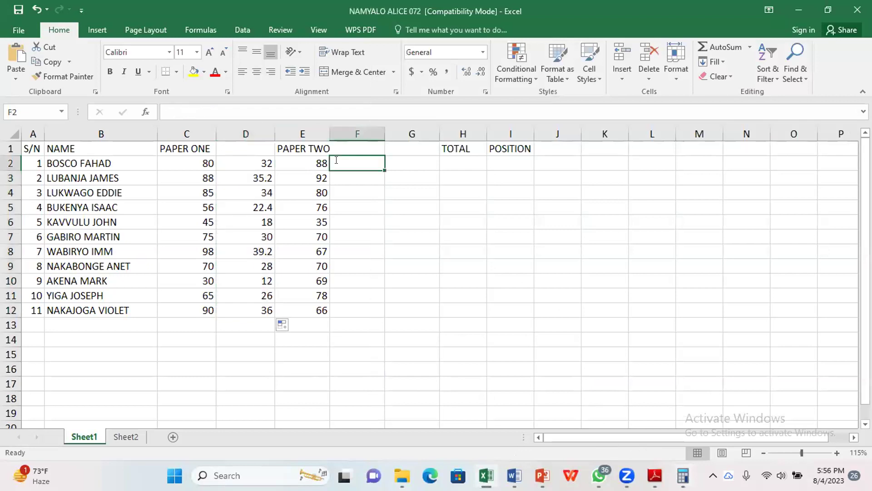
type("52.8")
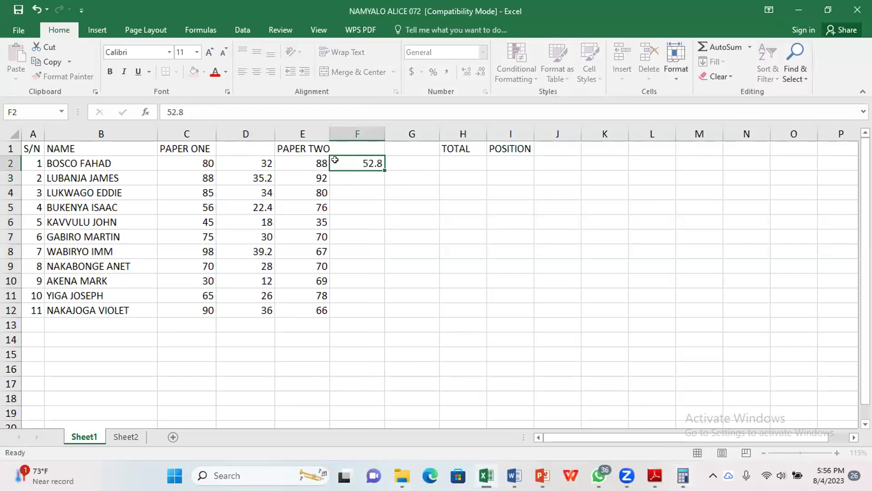
key("Return")
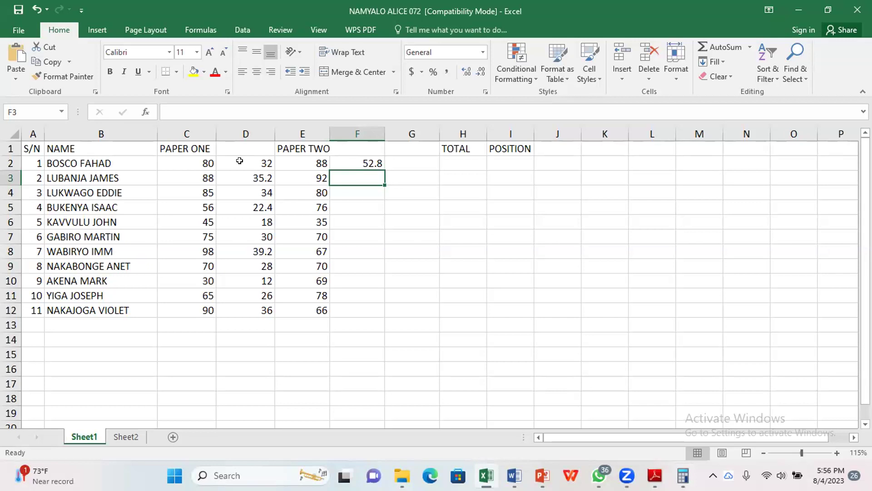
left_click(241, 162)
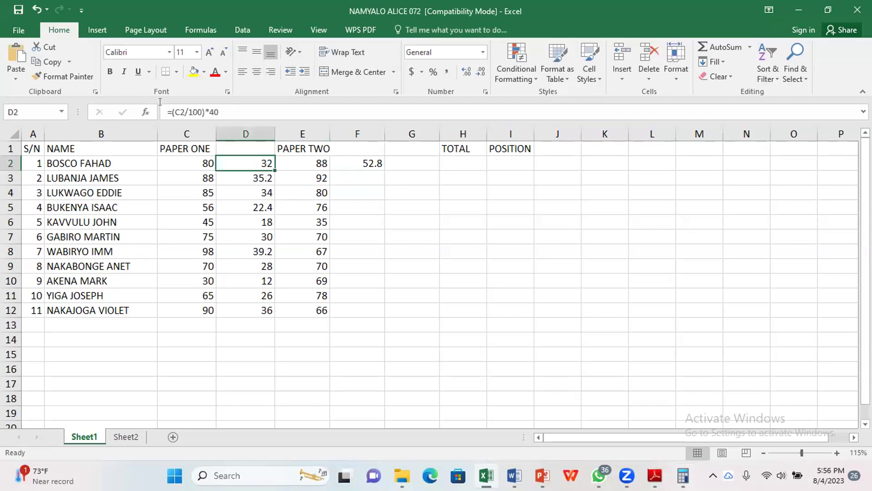
key("F2")
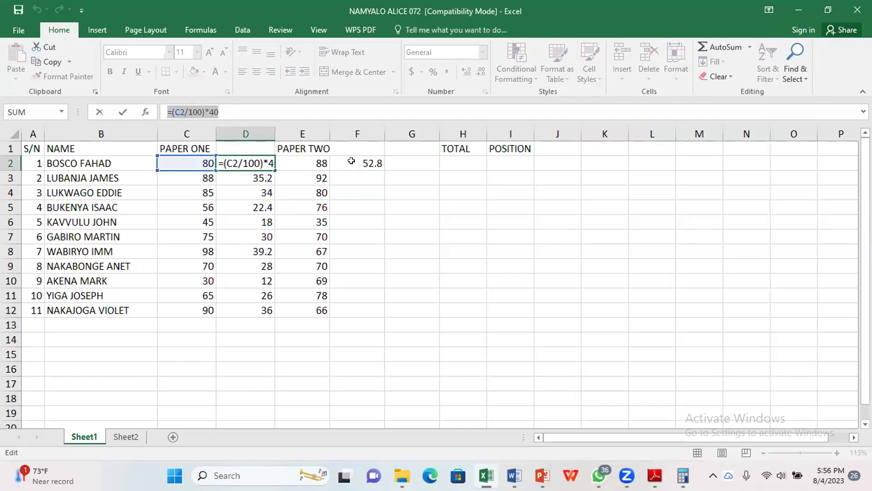
left_click(351, 160)
key("Escape")
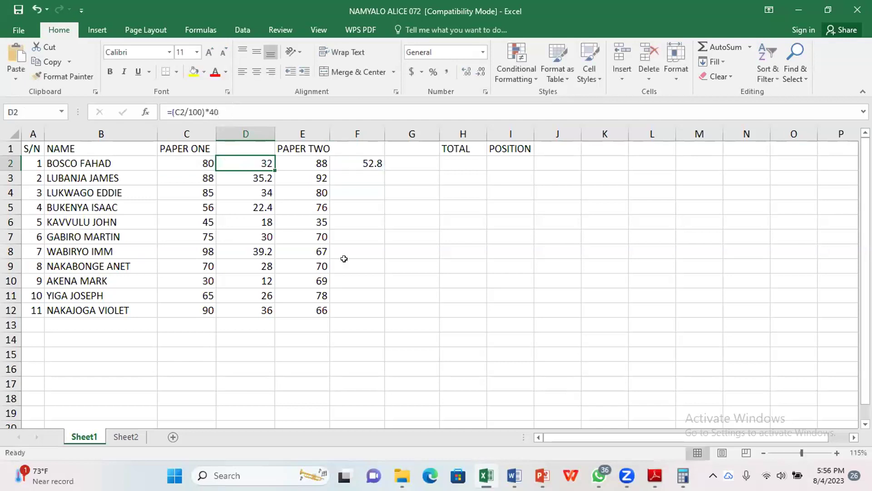
key("Right")
key("Right")
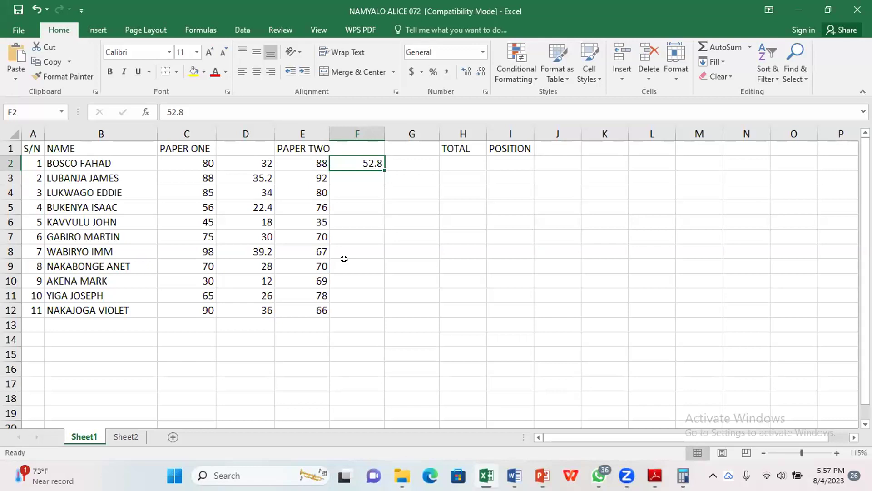
Step: Show formulas with Ctrl+`, narrow the NAME column B, and open the print preview
key("ctrl+grave")
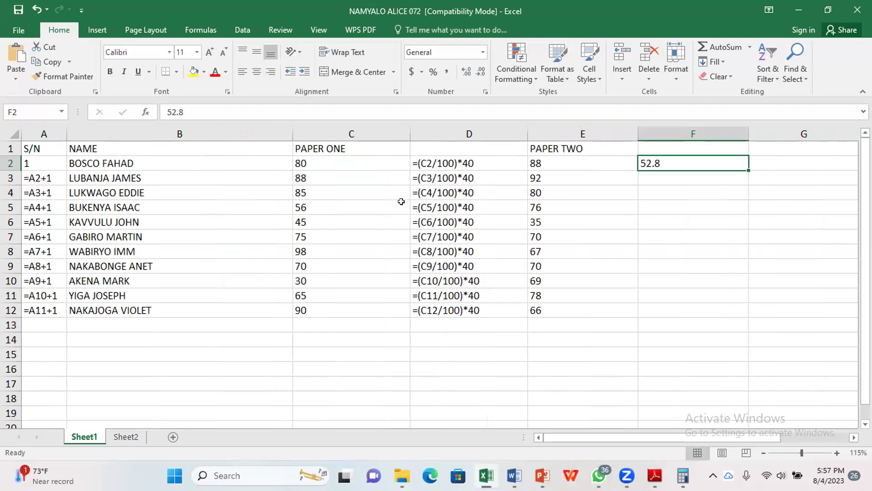
left_click_drag(252, 129, 155, 130)
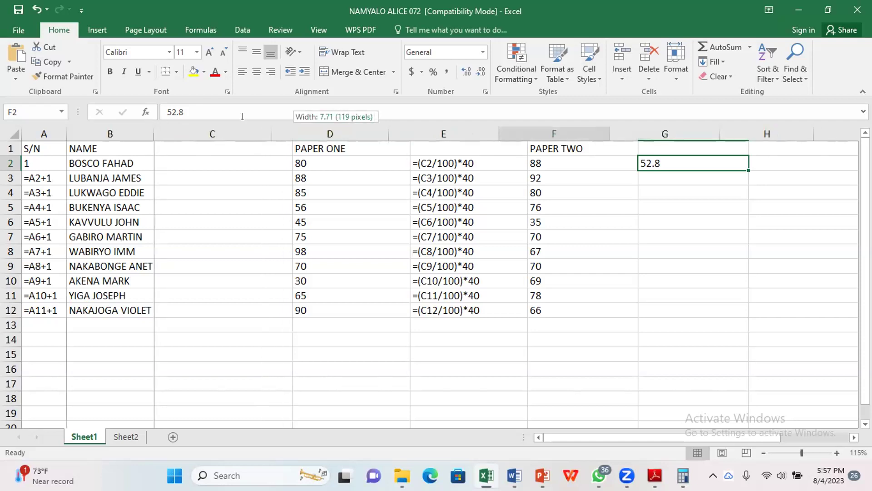
left_click_drag(243, 116, 243, 116)
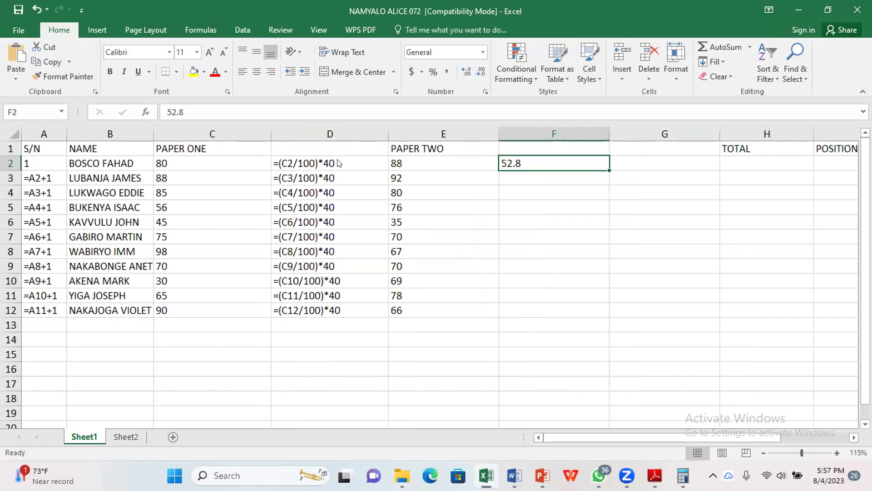
key("ctrl+p")
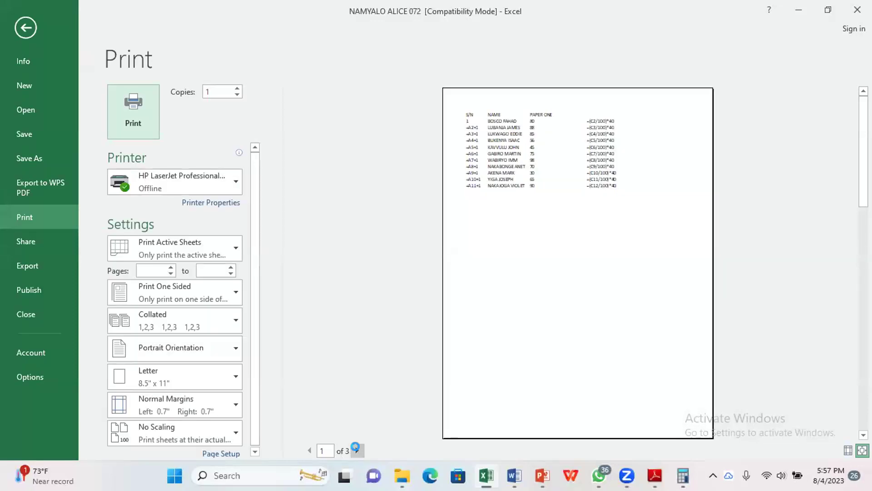
Step: Page through preview pages 2 and 3, then return to the marks sheet and scroll it
left_click(358, 450)
left_click(358, 450)
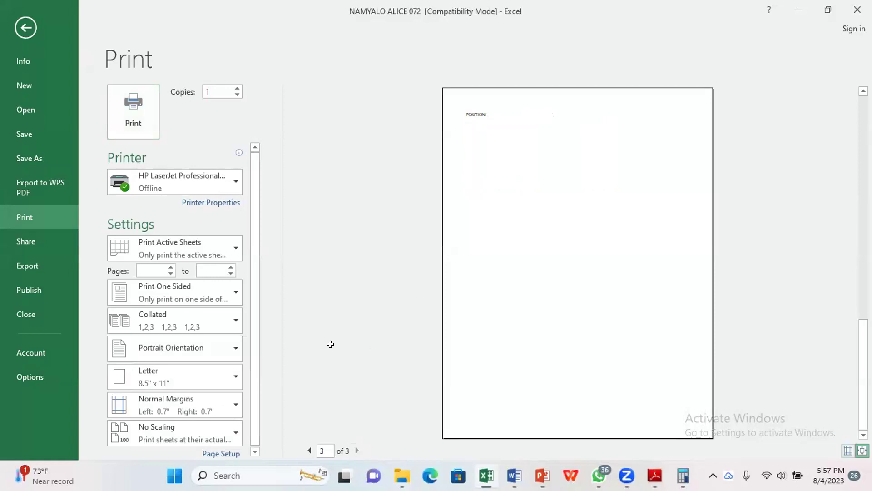
key("Escape")
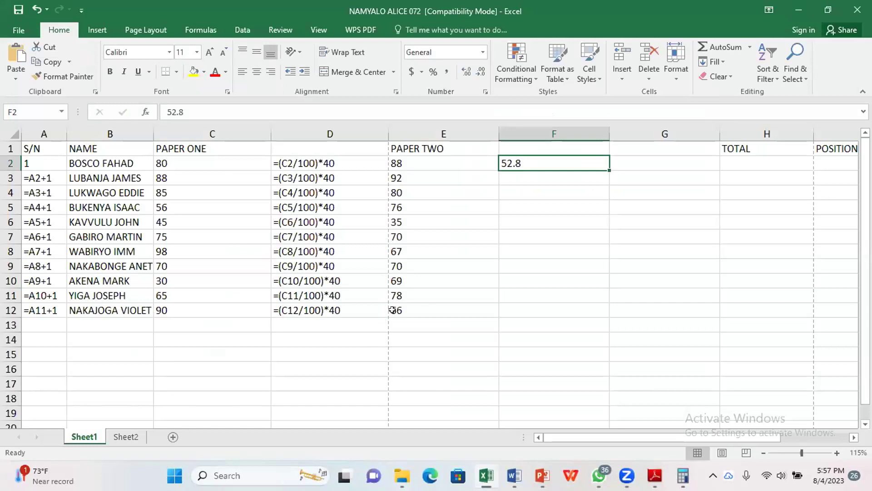
scroll(392, 310, "down", 4)
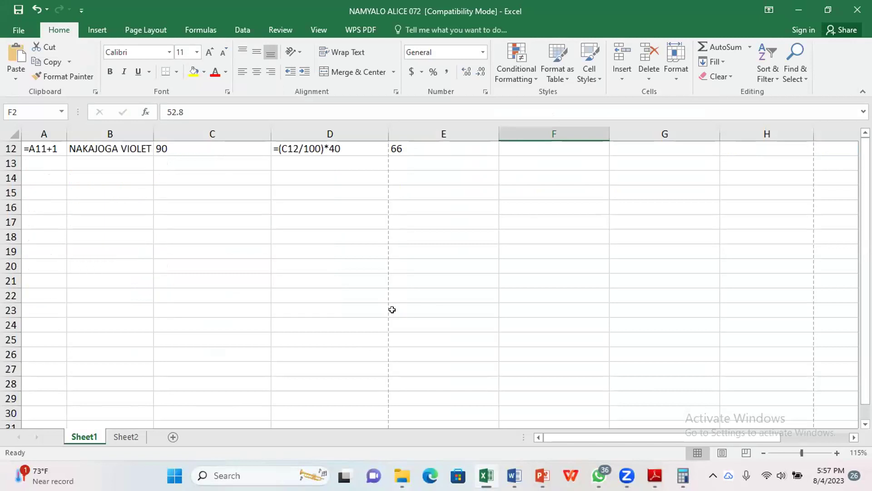
scroll(392, 310, "down", 9)
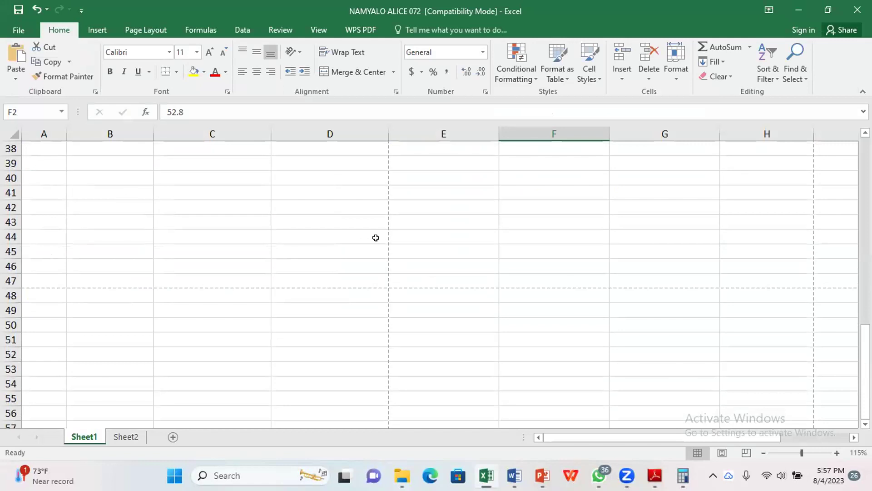
scroll(376, 237, "up", 12)
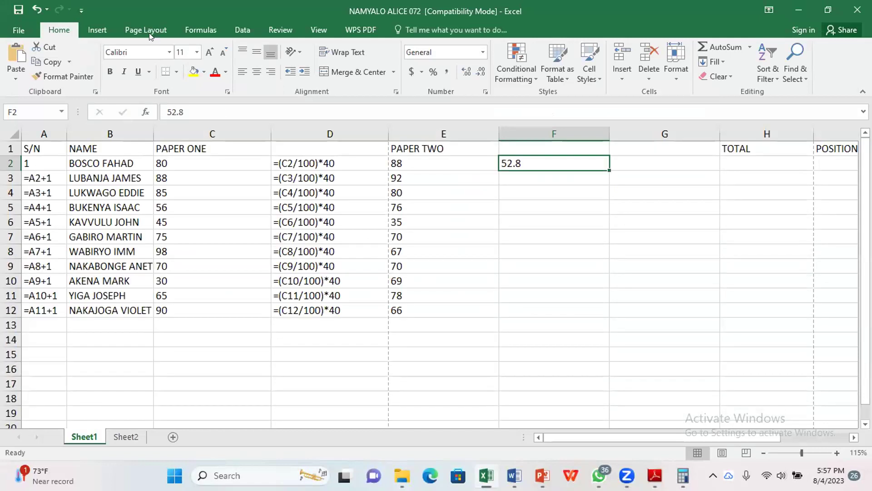
Step: Set the page orientation to Landscape and narrow columns C (PAPER ONE) and D
left_click(149, 31)
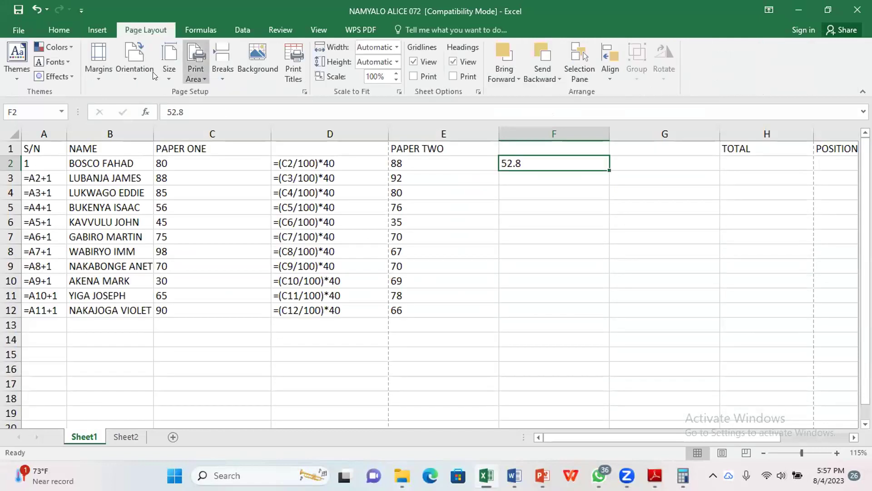
left_click(135, 68)
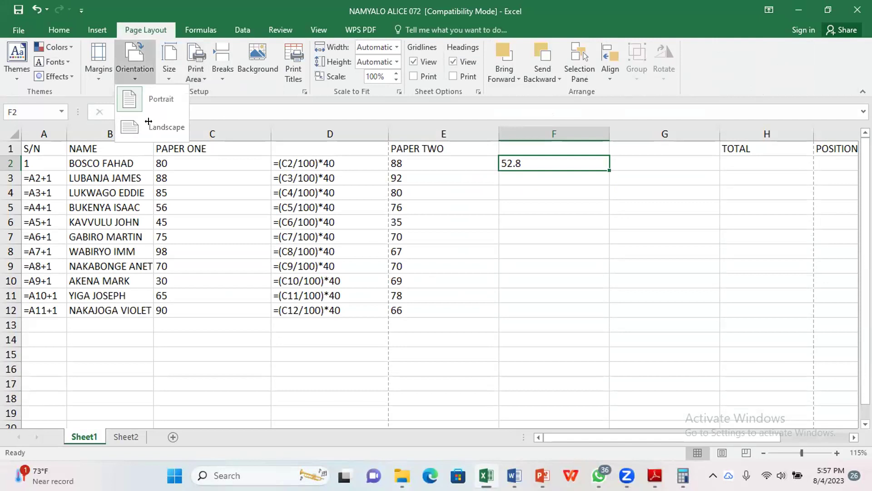
left_click(148, 122)
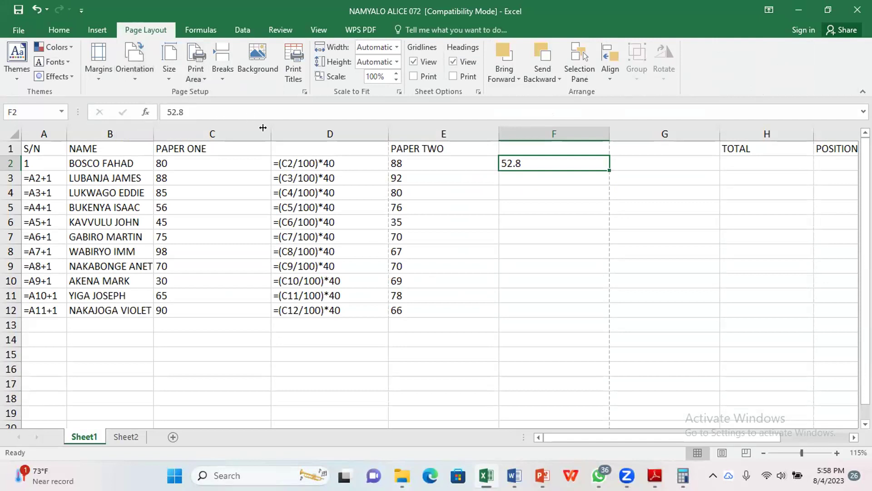
left_click_drag(272, 134, 211, 132)
left_click_drag(328, 134, 283, 130)
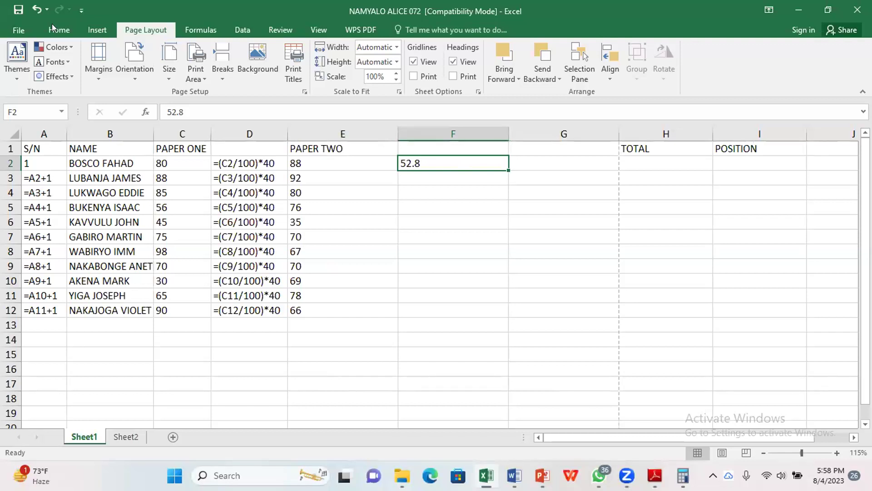
left_click(21, 27)
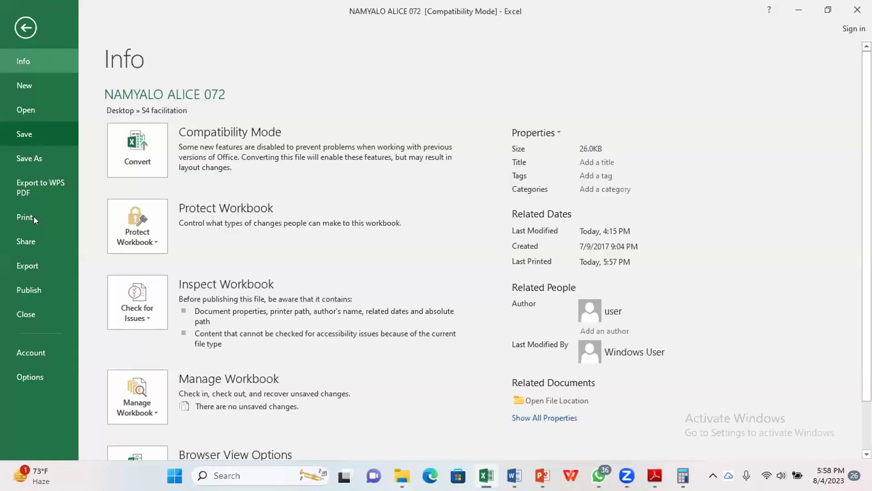
left_click(34, 216)
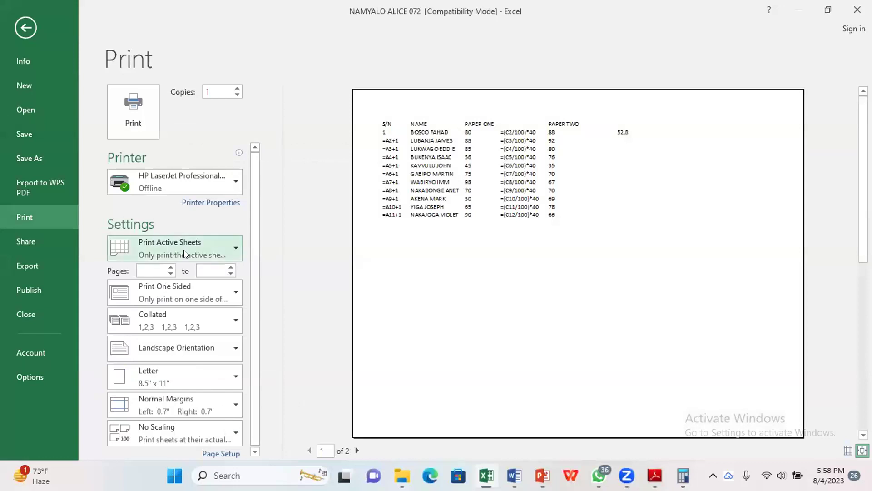
left_click(159, 427)
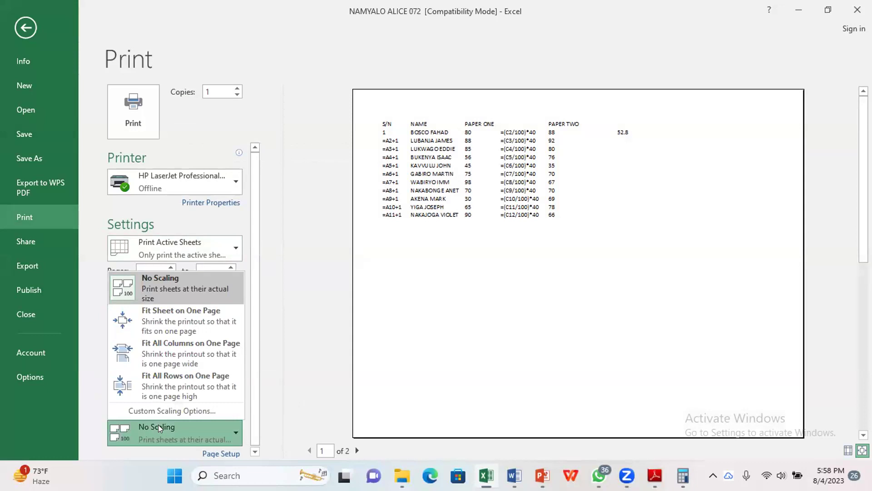
left_click(177, 349)
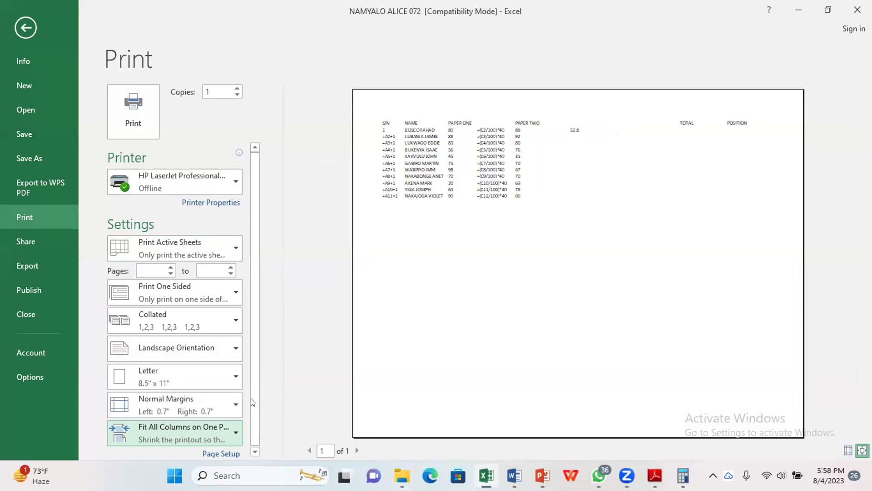
left_click(227, 427)
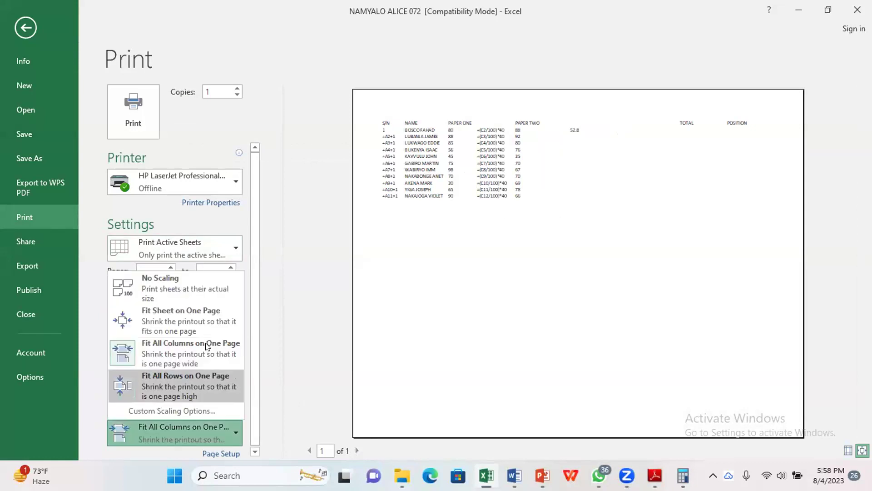
left_click(175, 289)
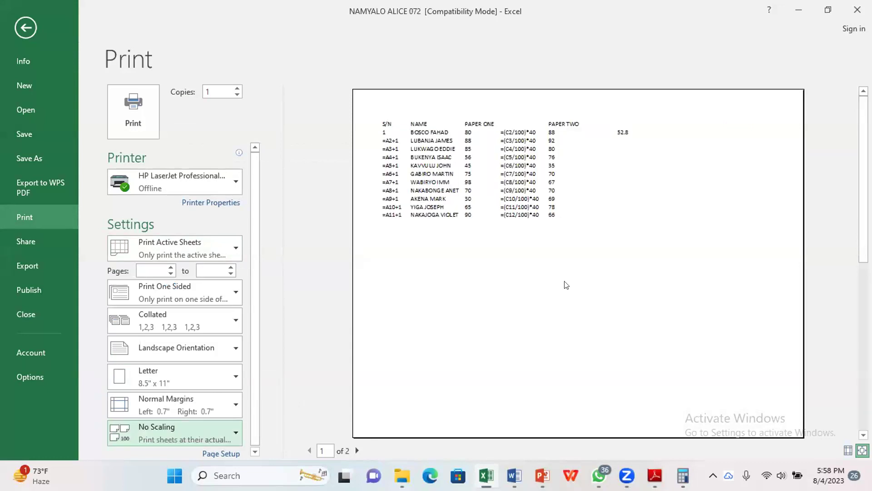
key("Escape")
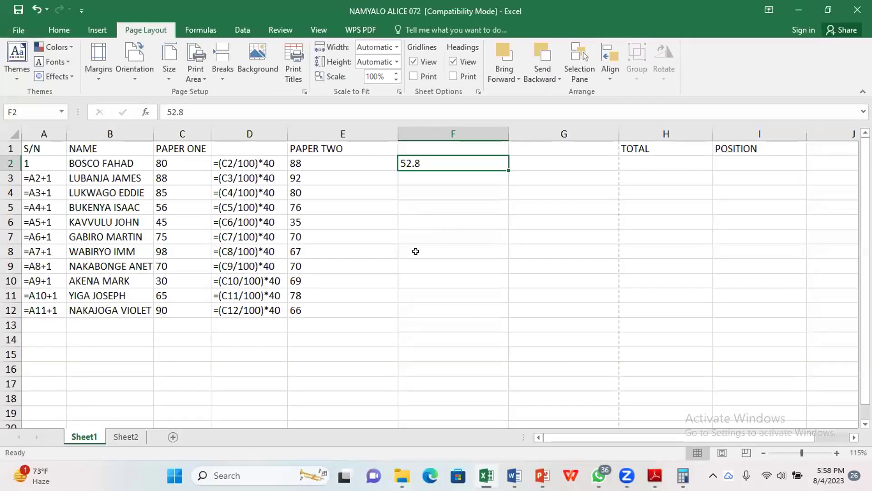
left_click(421, 237)
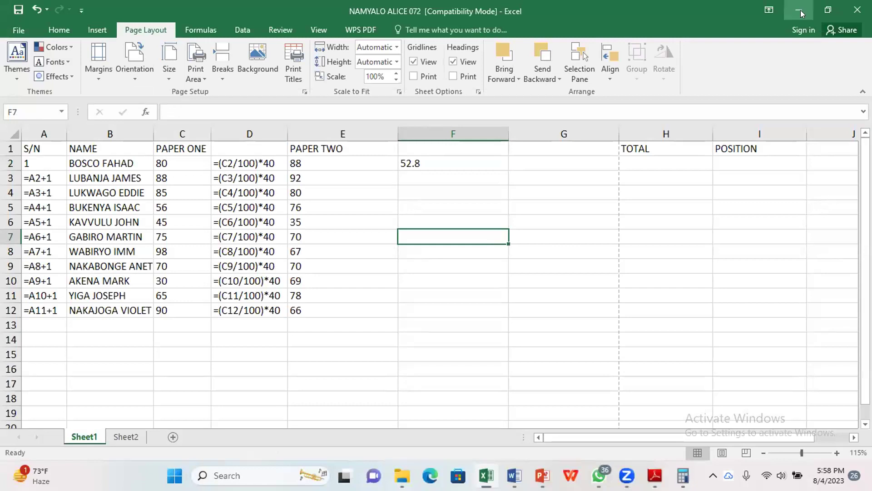
Step: Minimize Excel and close Calculator so the 840_2.pdf question paper shows
left_click(800, 14)
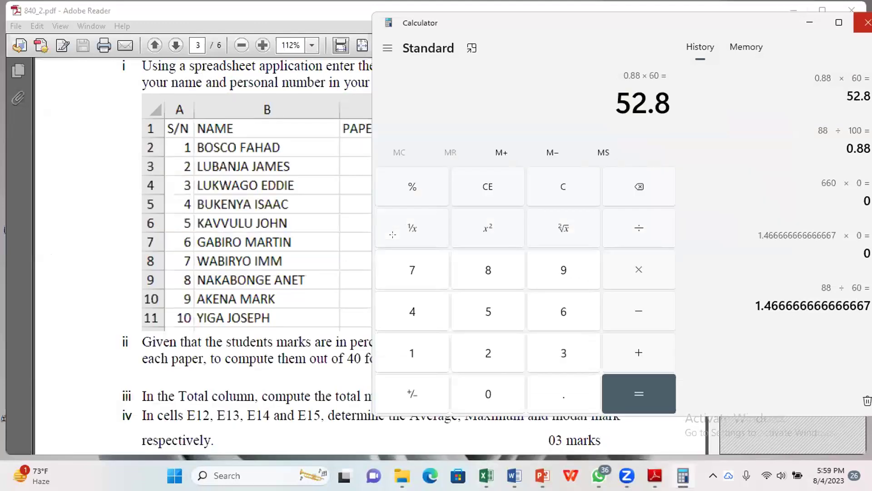
key("alt+F4")
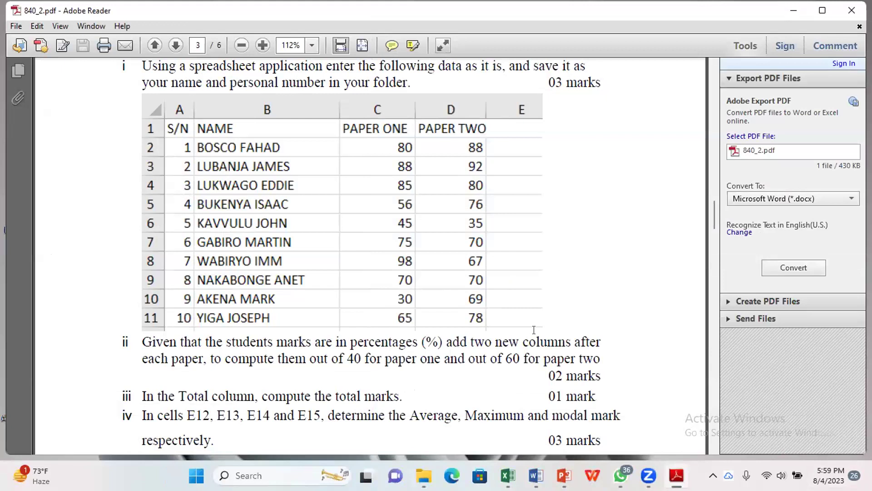
key("super")
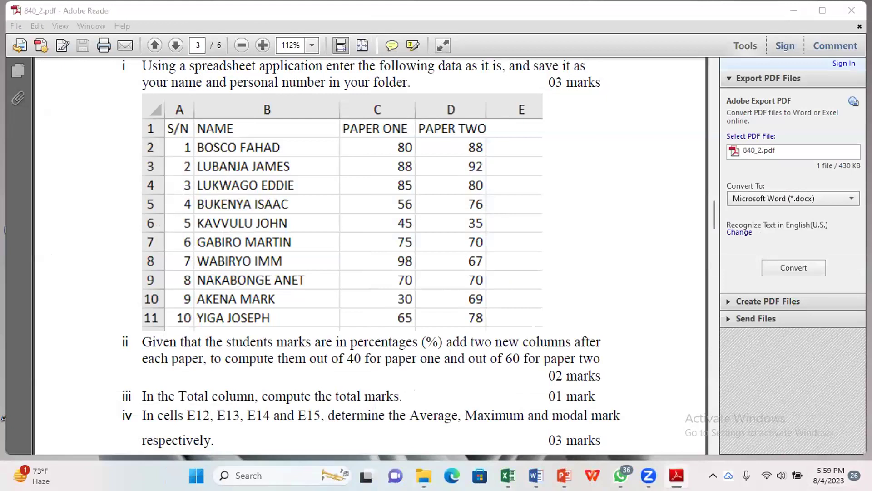